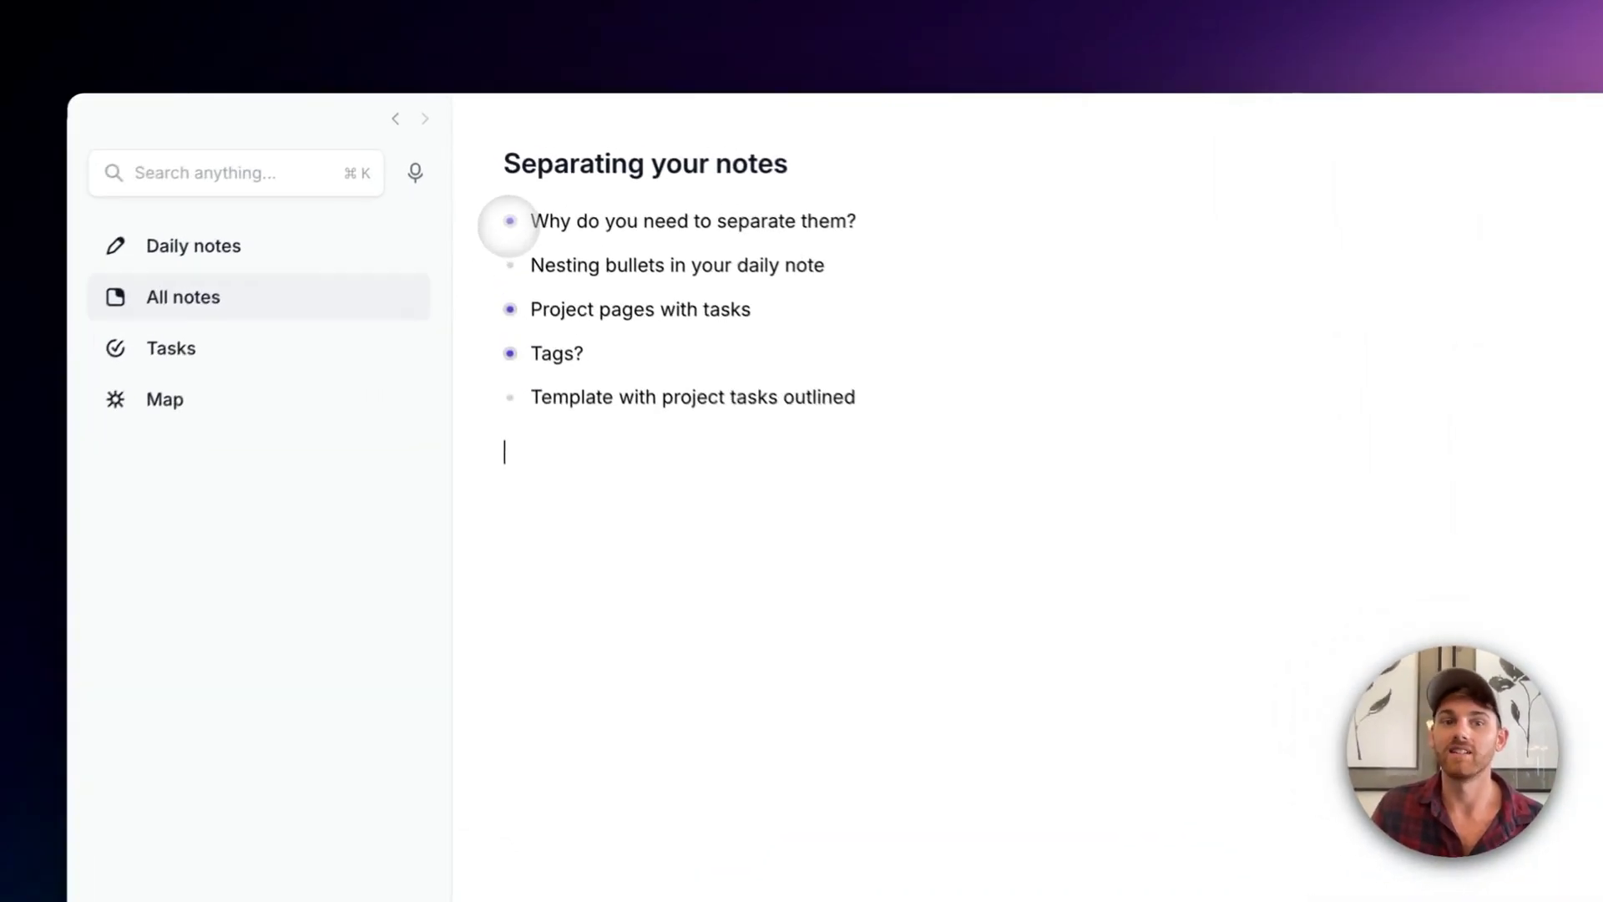
Step: Expand 'Why do you need to separate them?' to show 'Why you shouldn't separate them'
left_click(510, 222)
type("Why you shouldn't separate them")
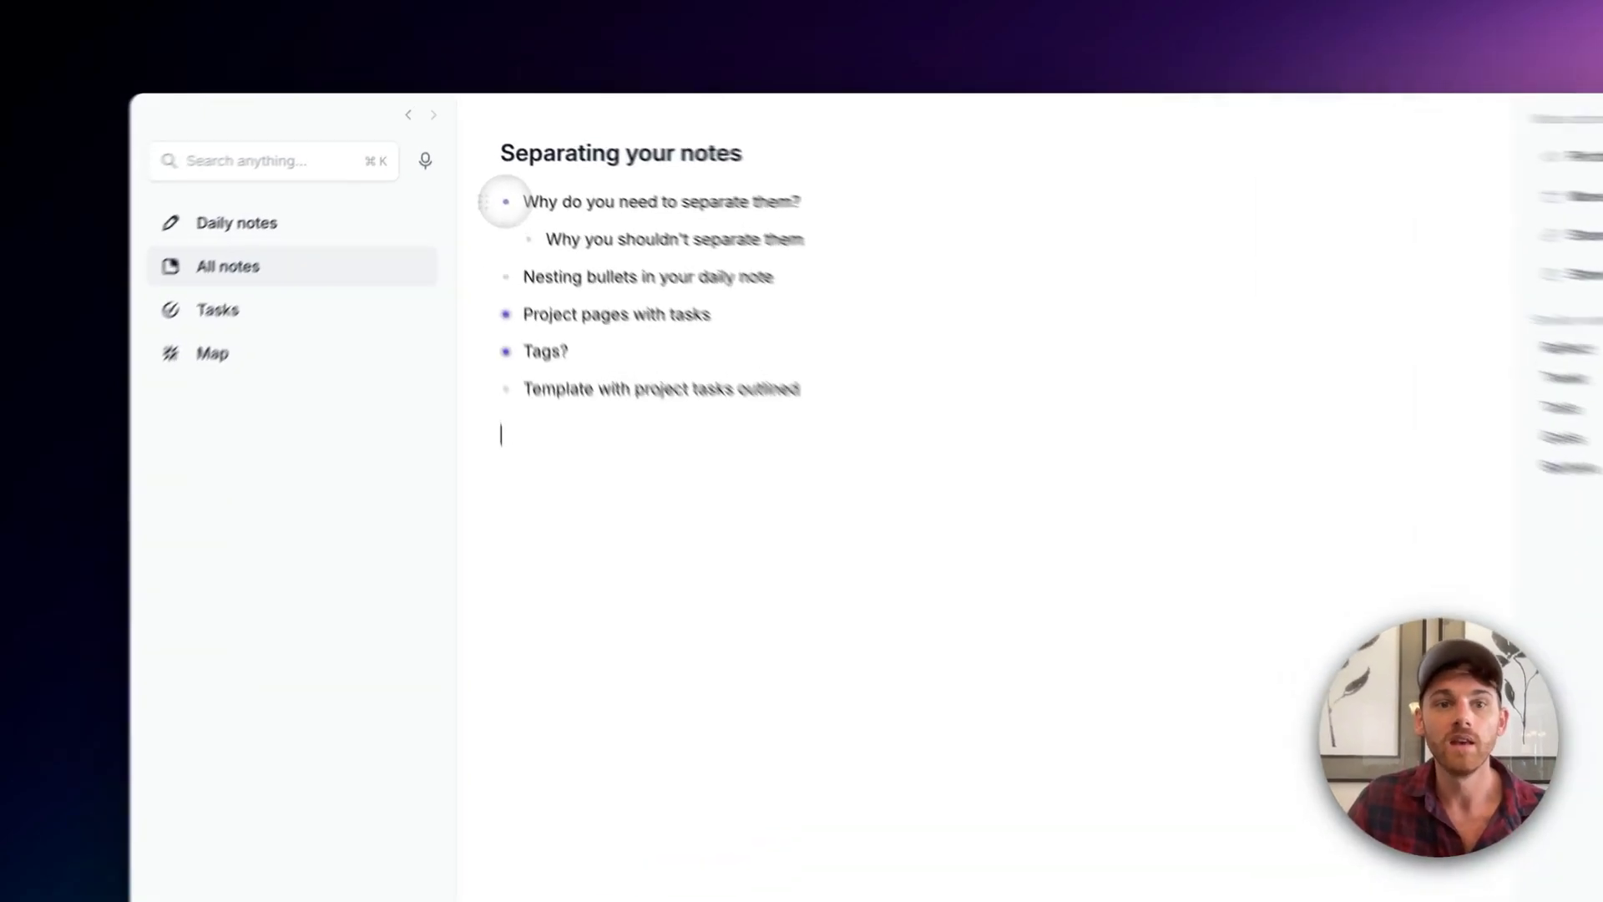
Step: Open the August 15th daily note in focus mode and add a nested to-do under Reflect
left_click(480, 166)
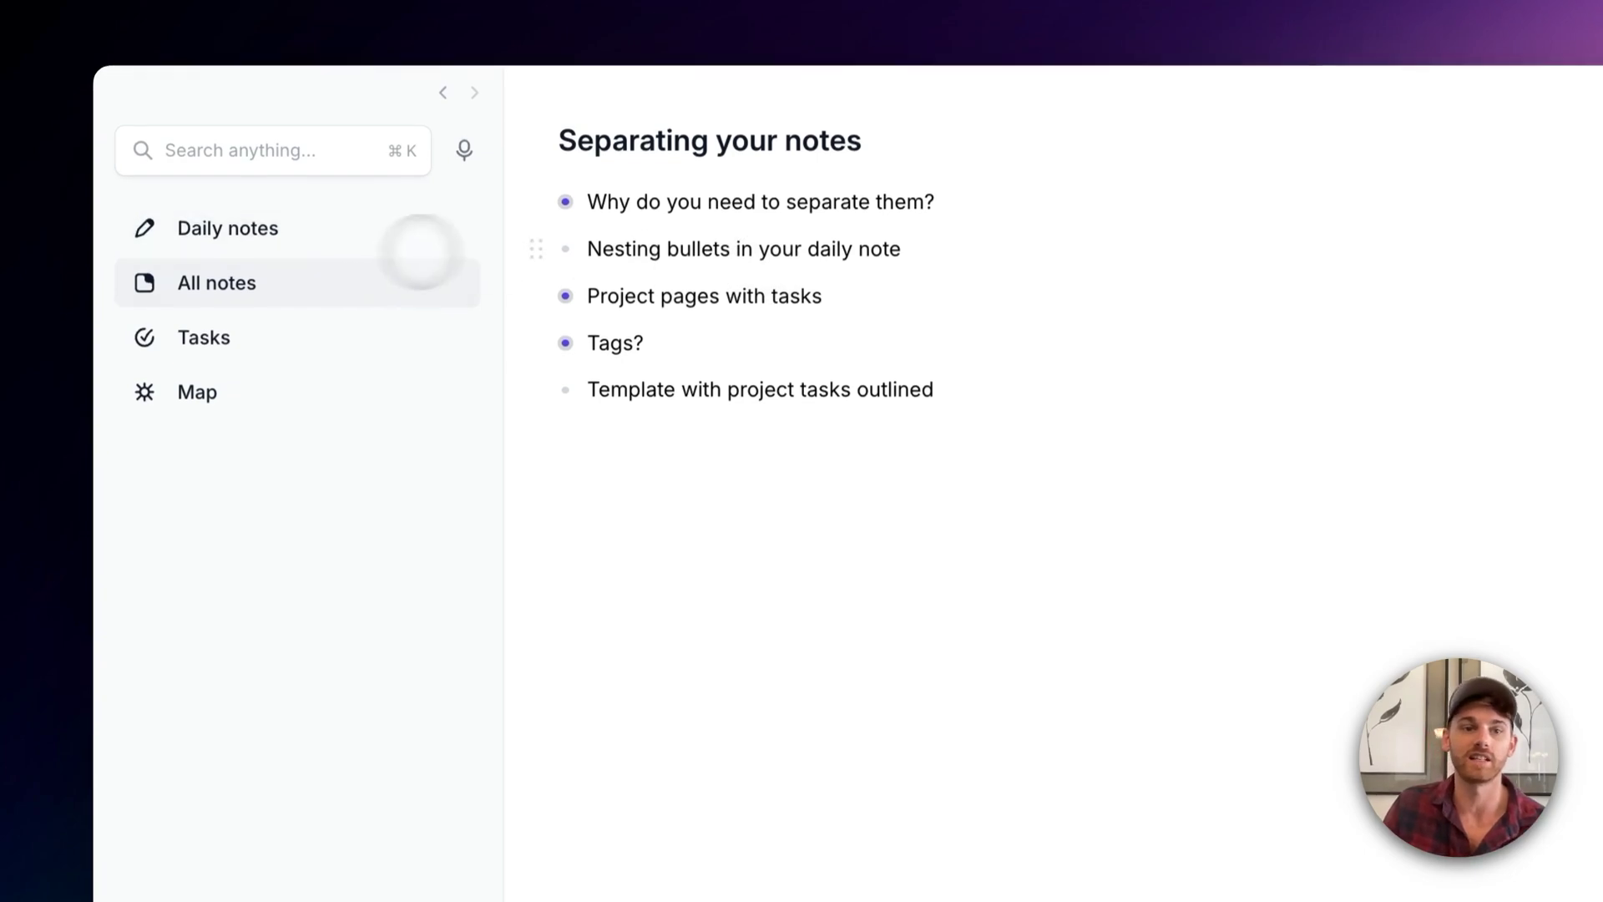
left_click(254, 259)
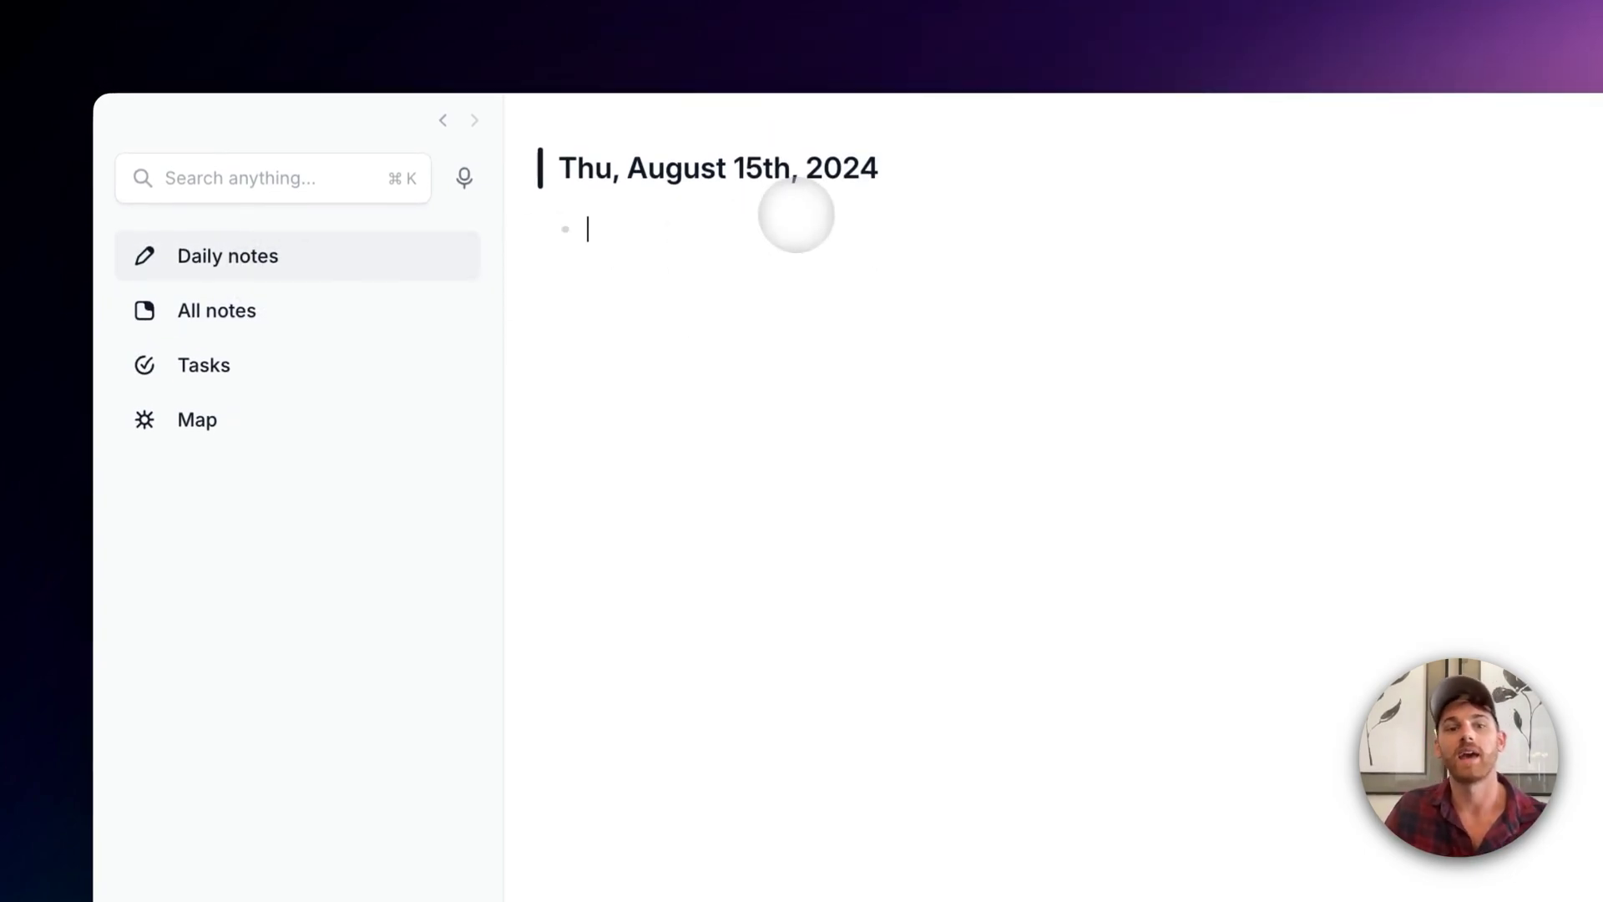
key("super+shift+f")
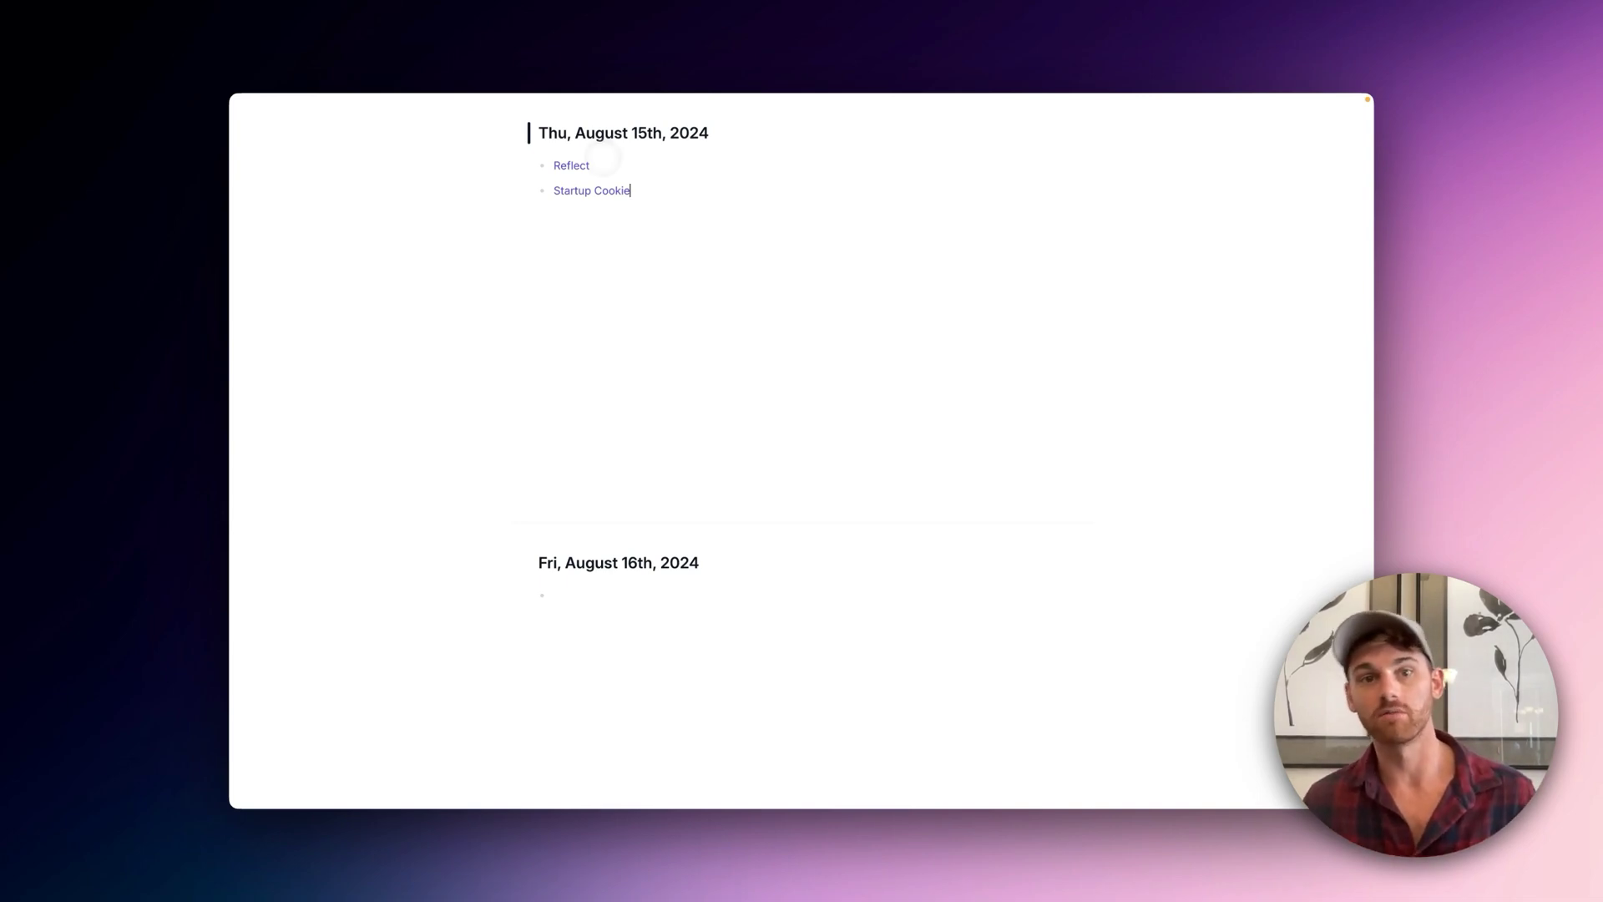
left_click(604, 164)
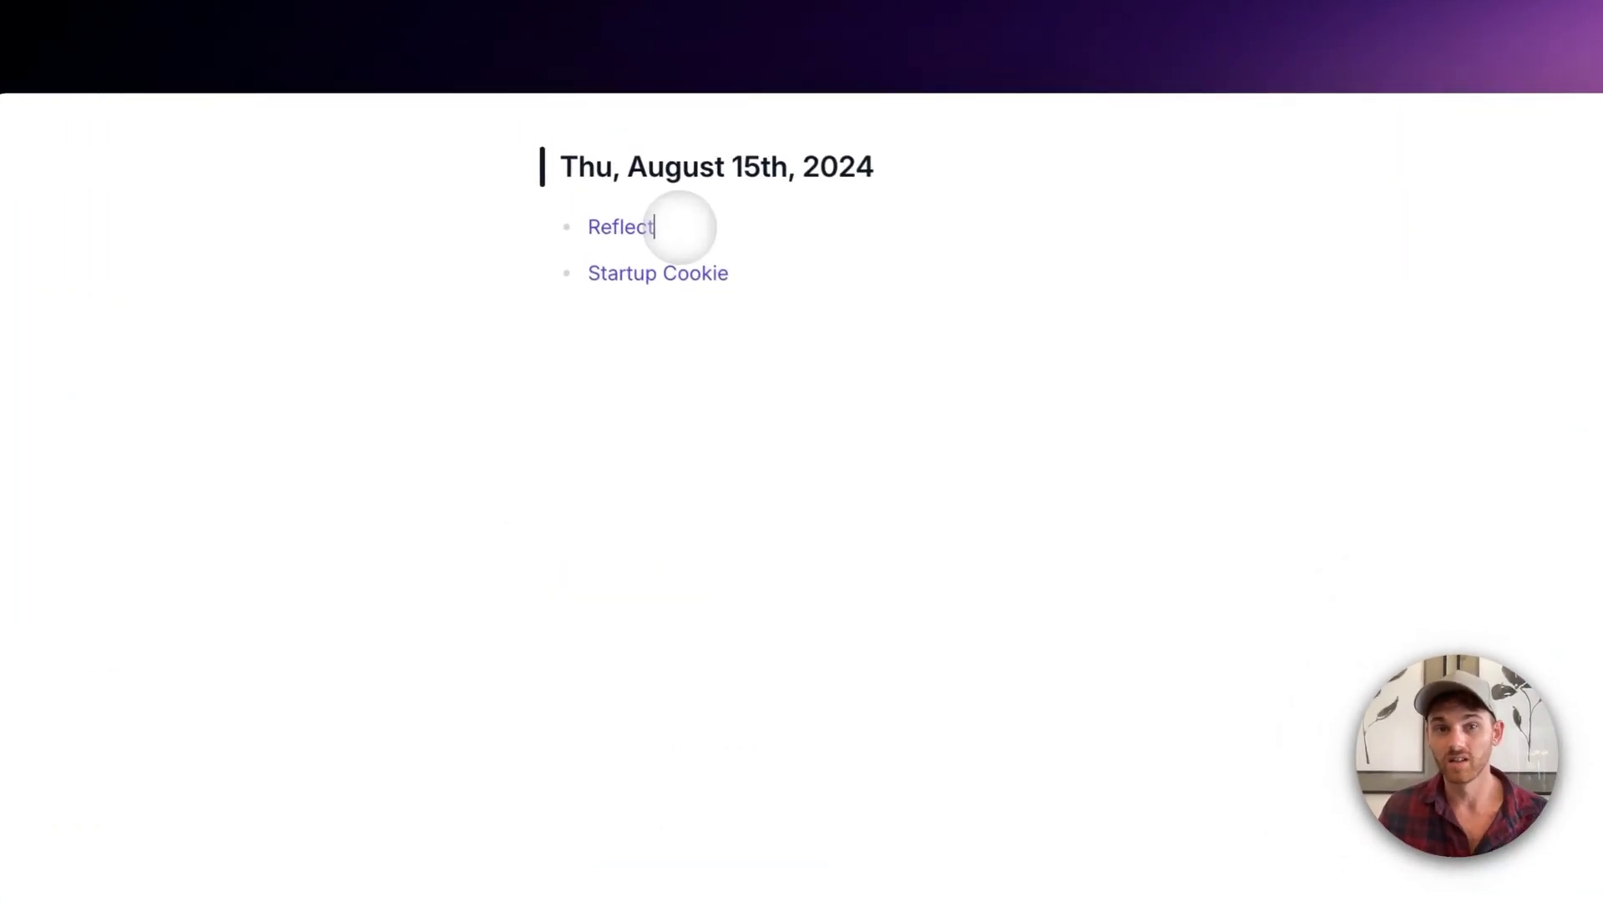
key("Return")
key("Tab")
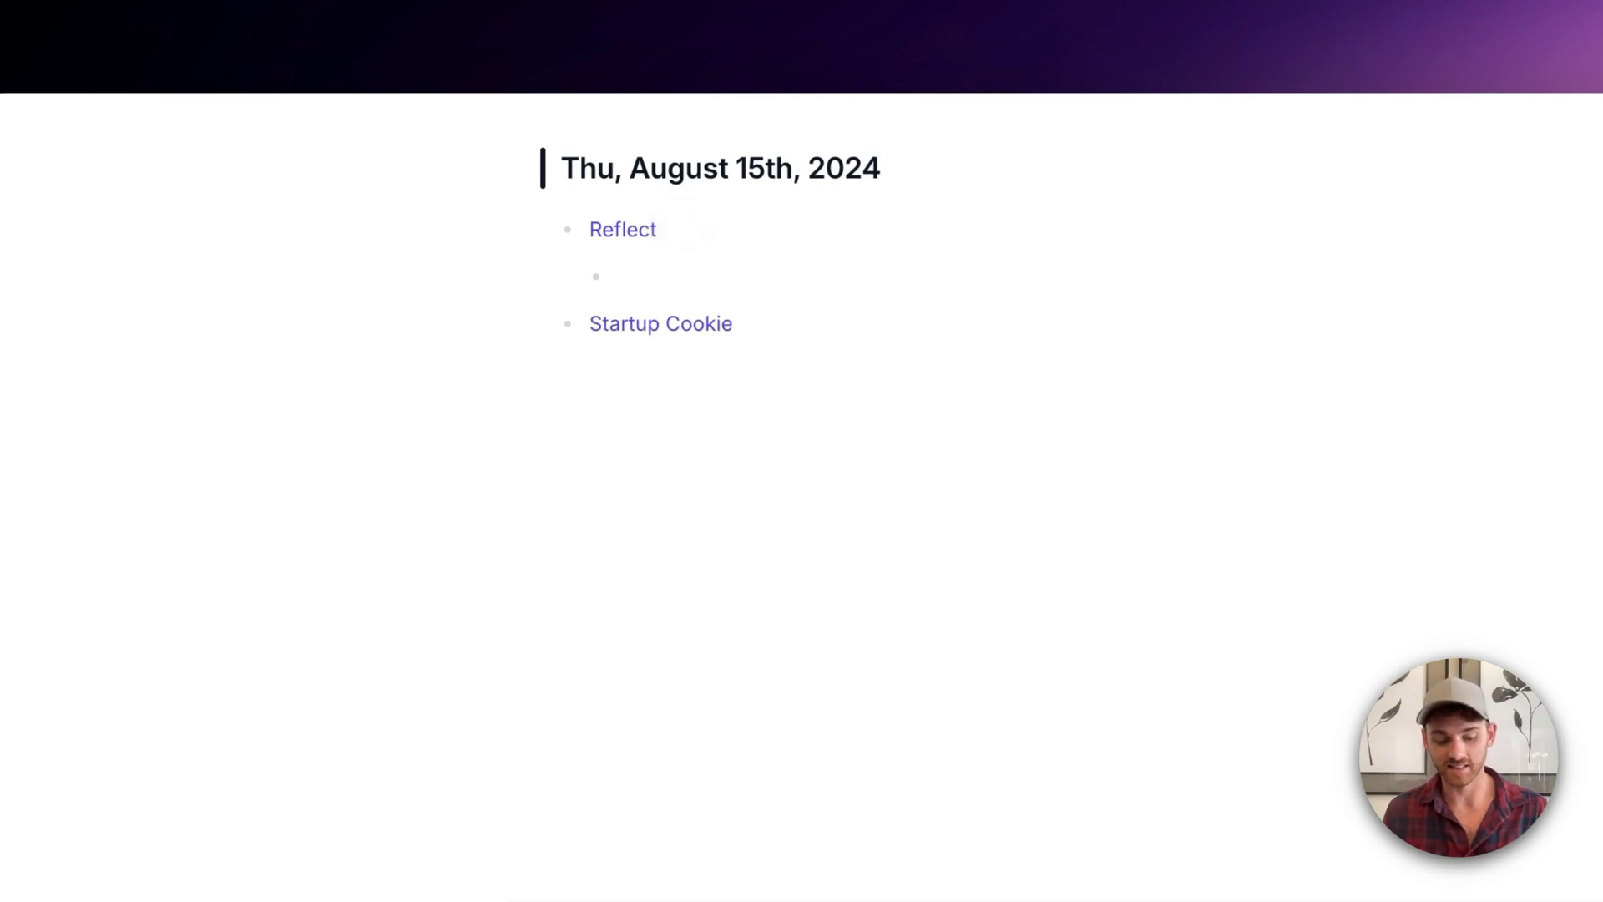
key("super+Return")
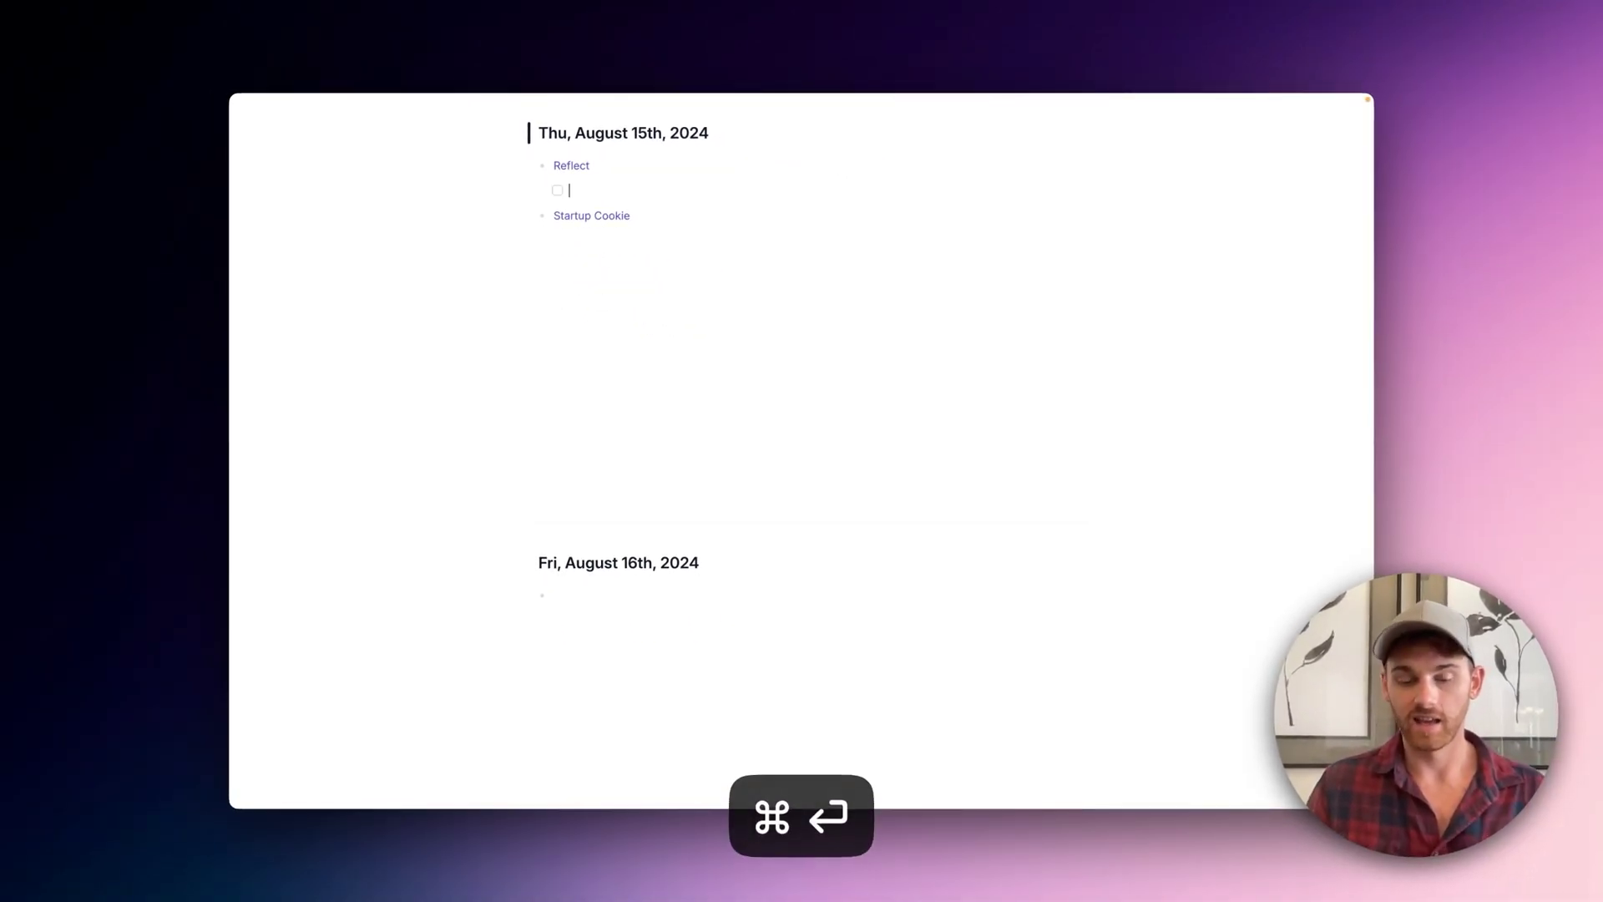
type("Email inbox zero")
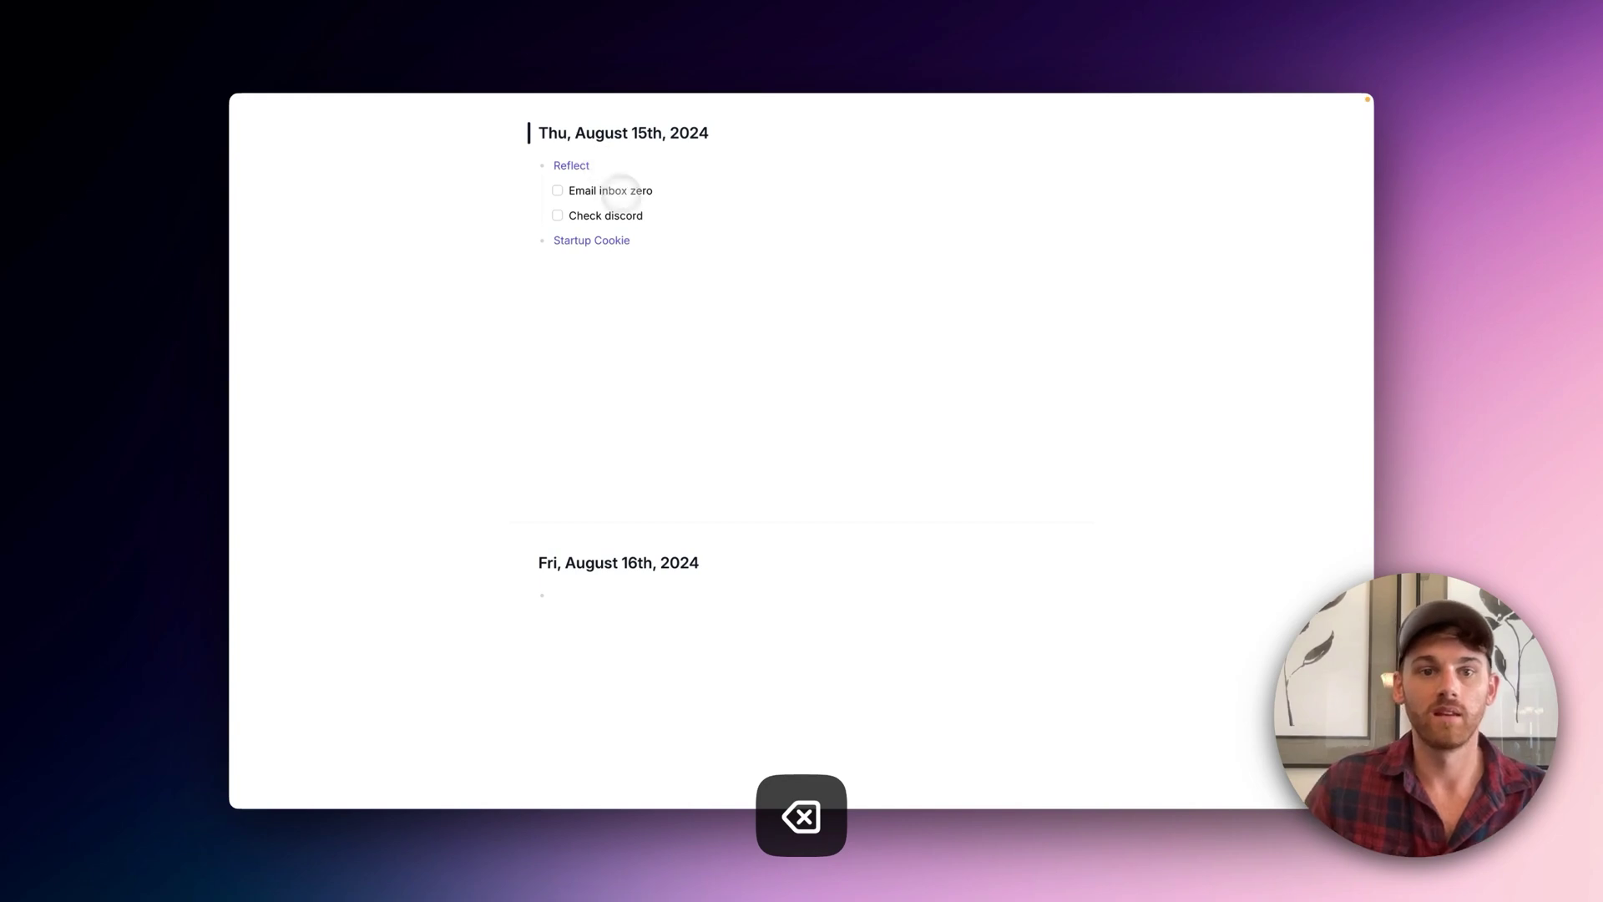
Step: Add a nested 'Email inbox zero' to-do under Startup Cookie
left_click(651, 240)
key("Return")
key("Tab")
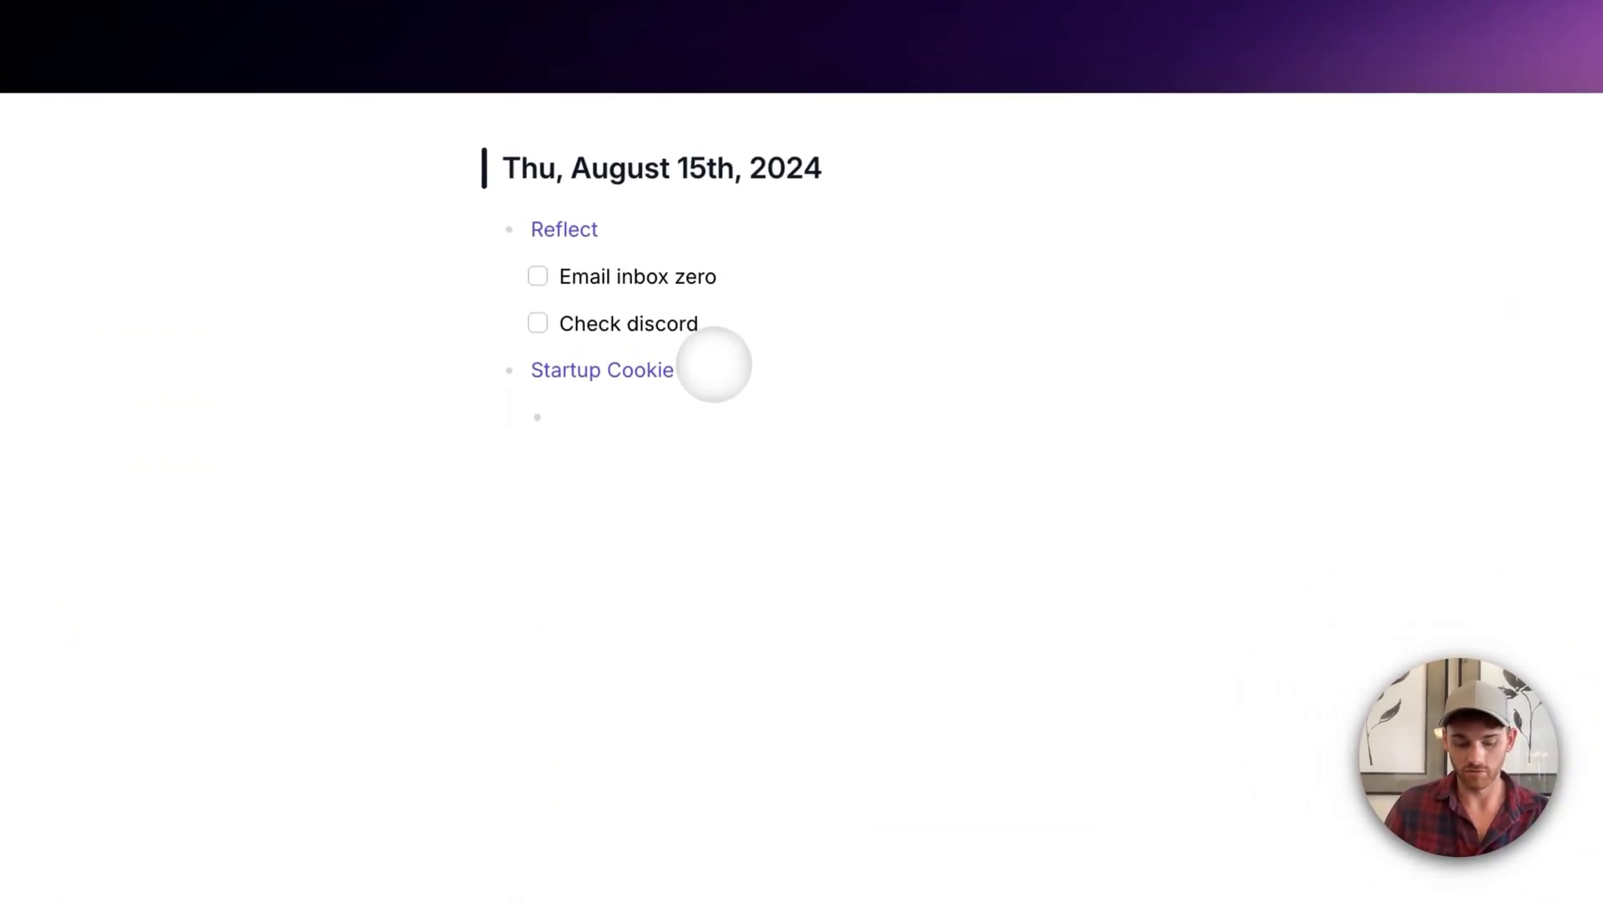
key("super+Return")
type("Email inbox zero")
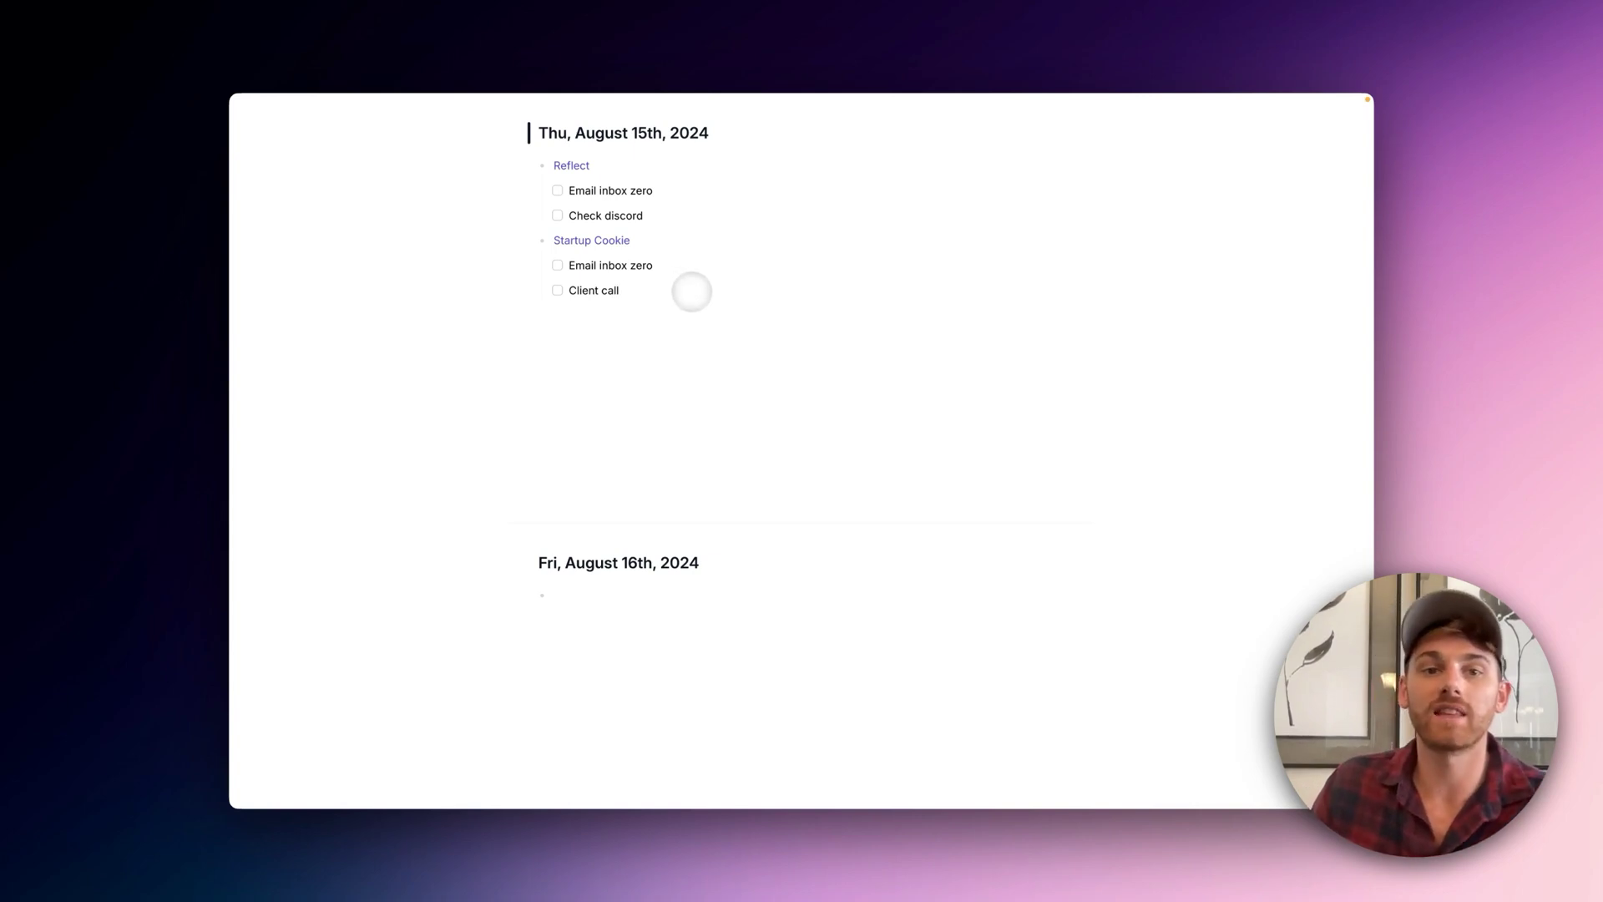
Step: Collapse and re-expand the Reflect and Startup Cookie tasks, then mark Client call as current
left_click(526, 178)
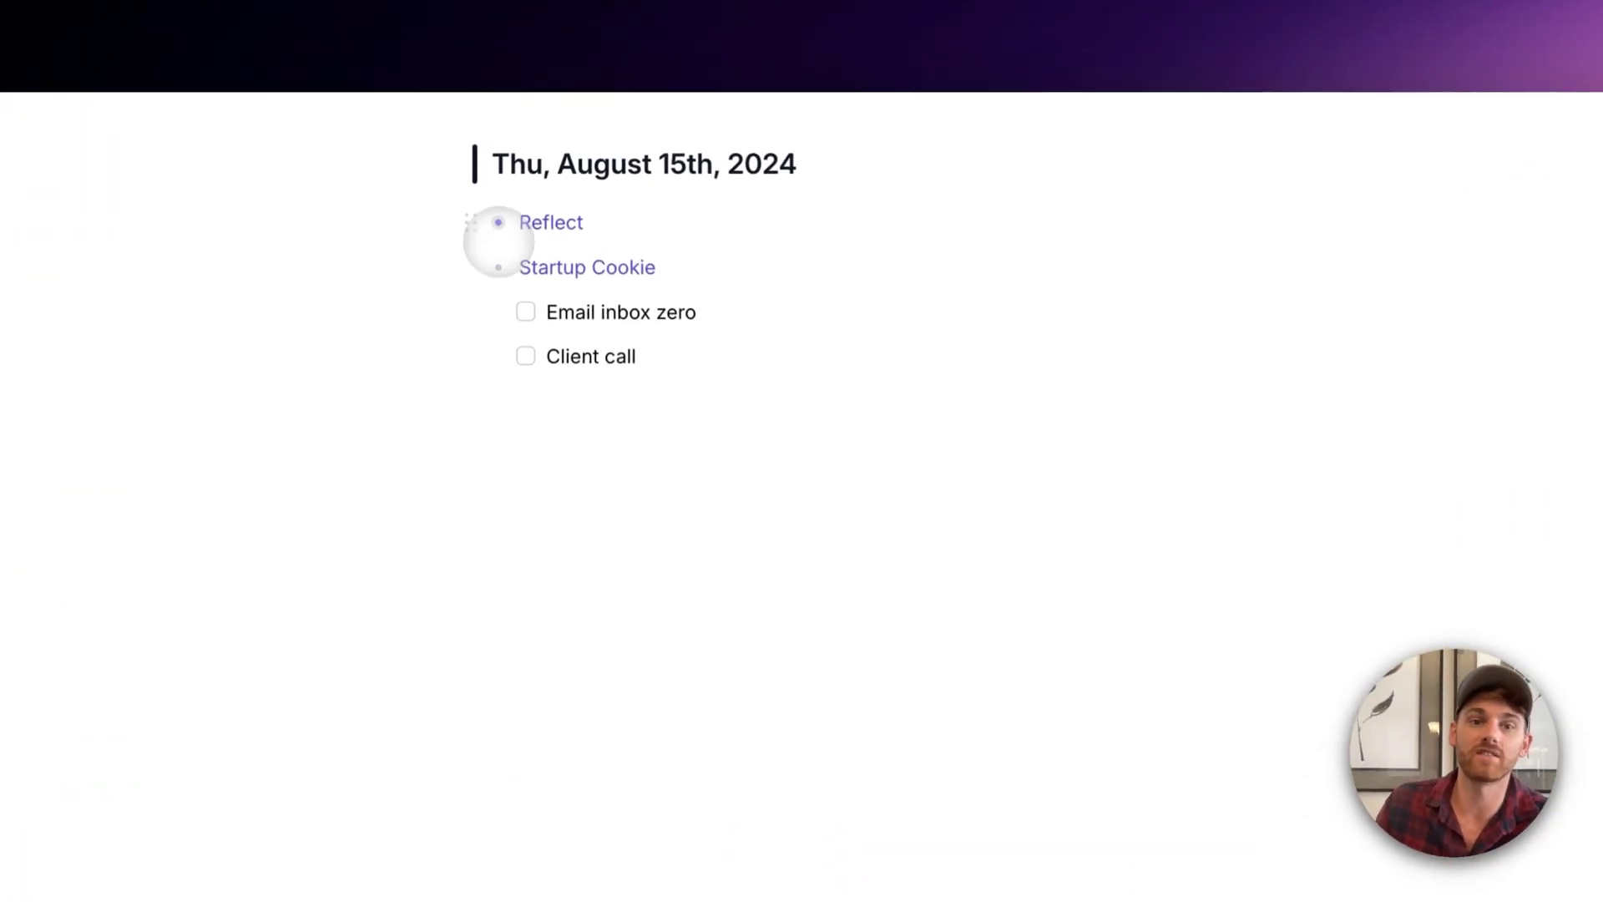
left_click(494, 276)
left_click(493, 228)
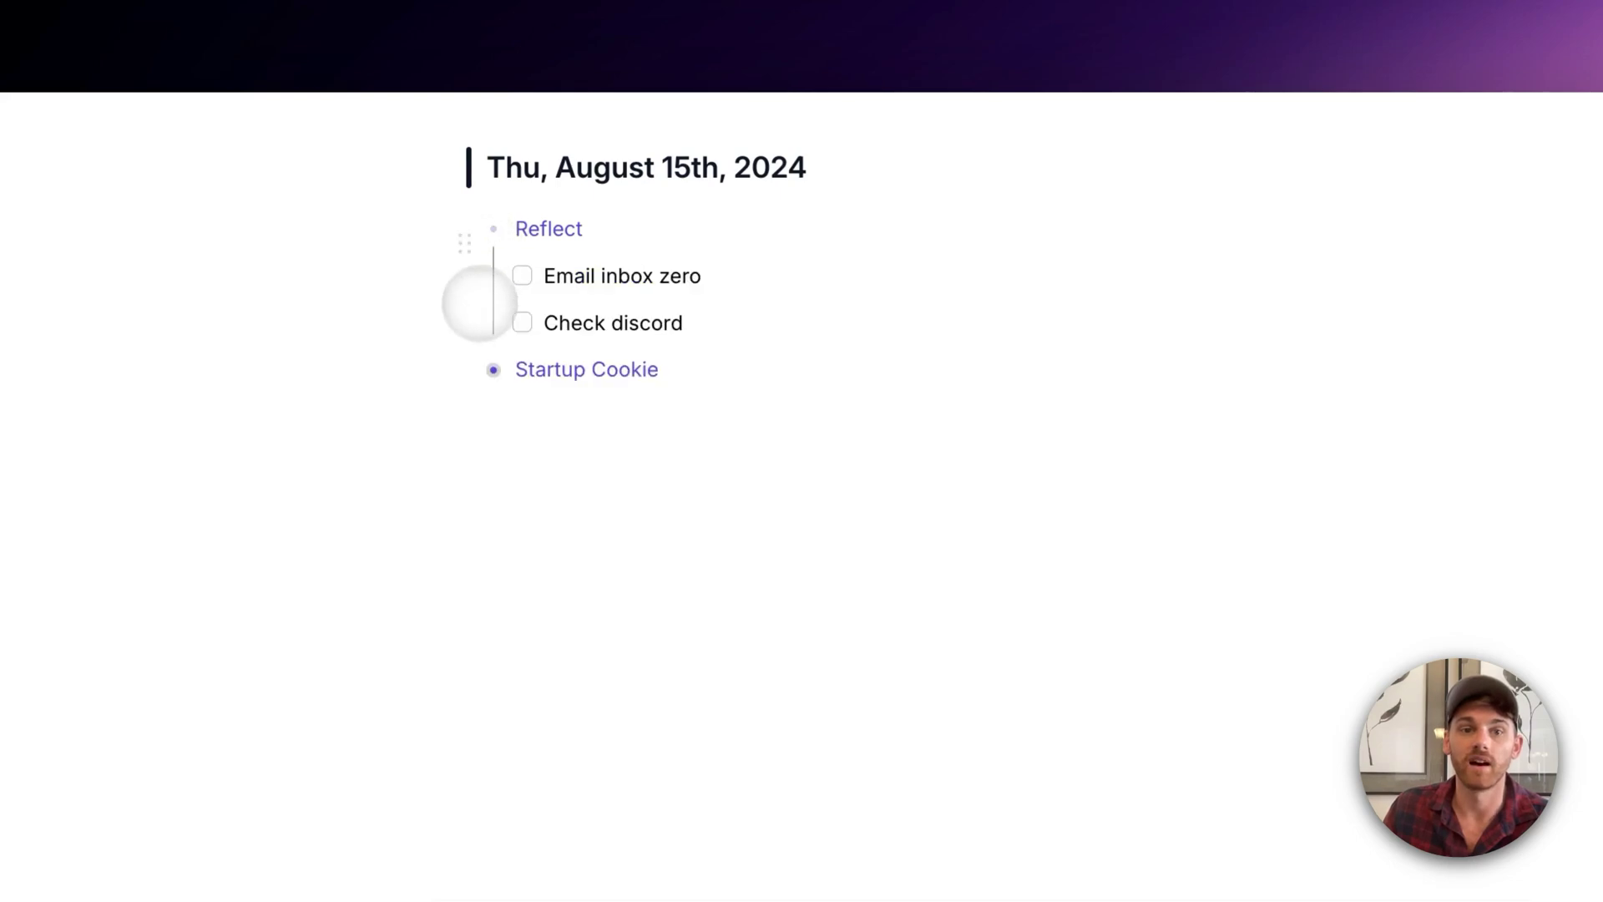
left_click(493, 369)
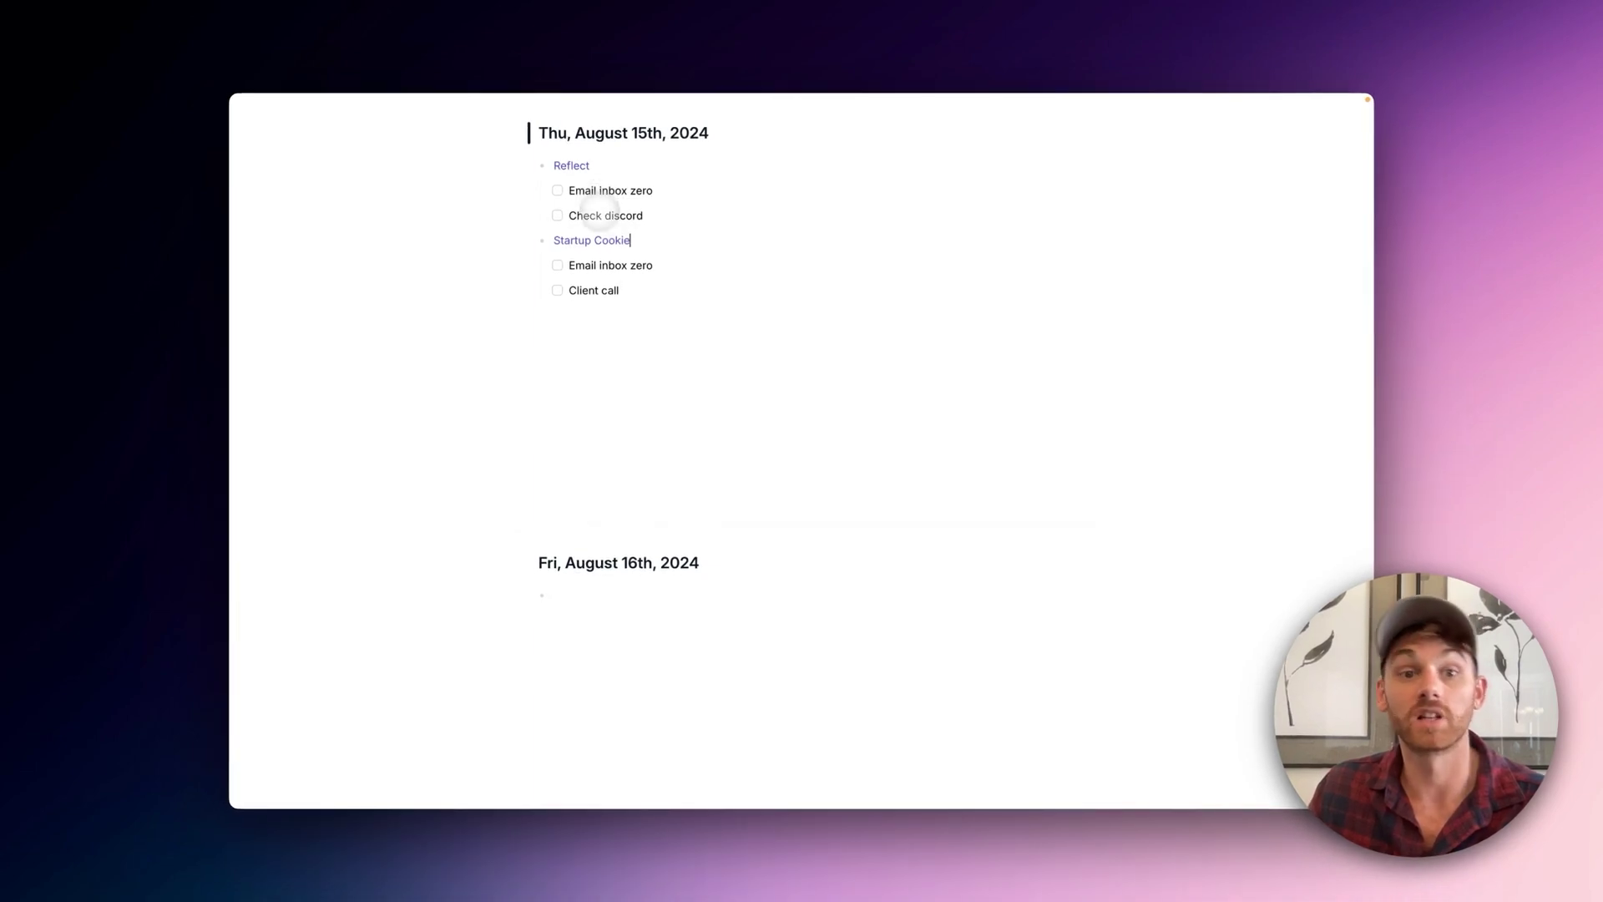
mouse_move(587, 369)
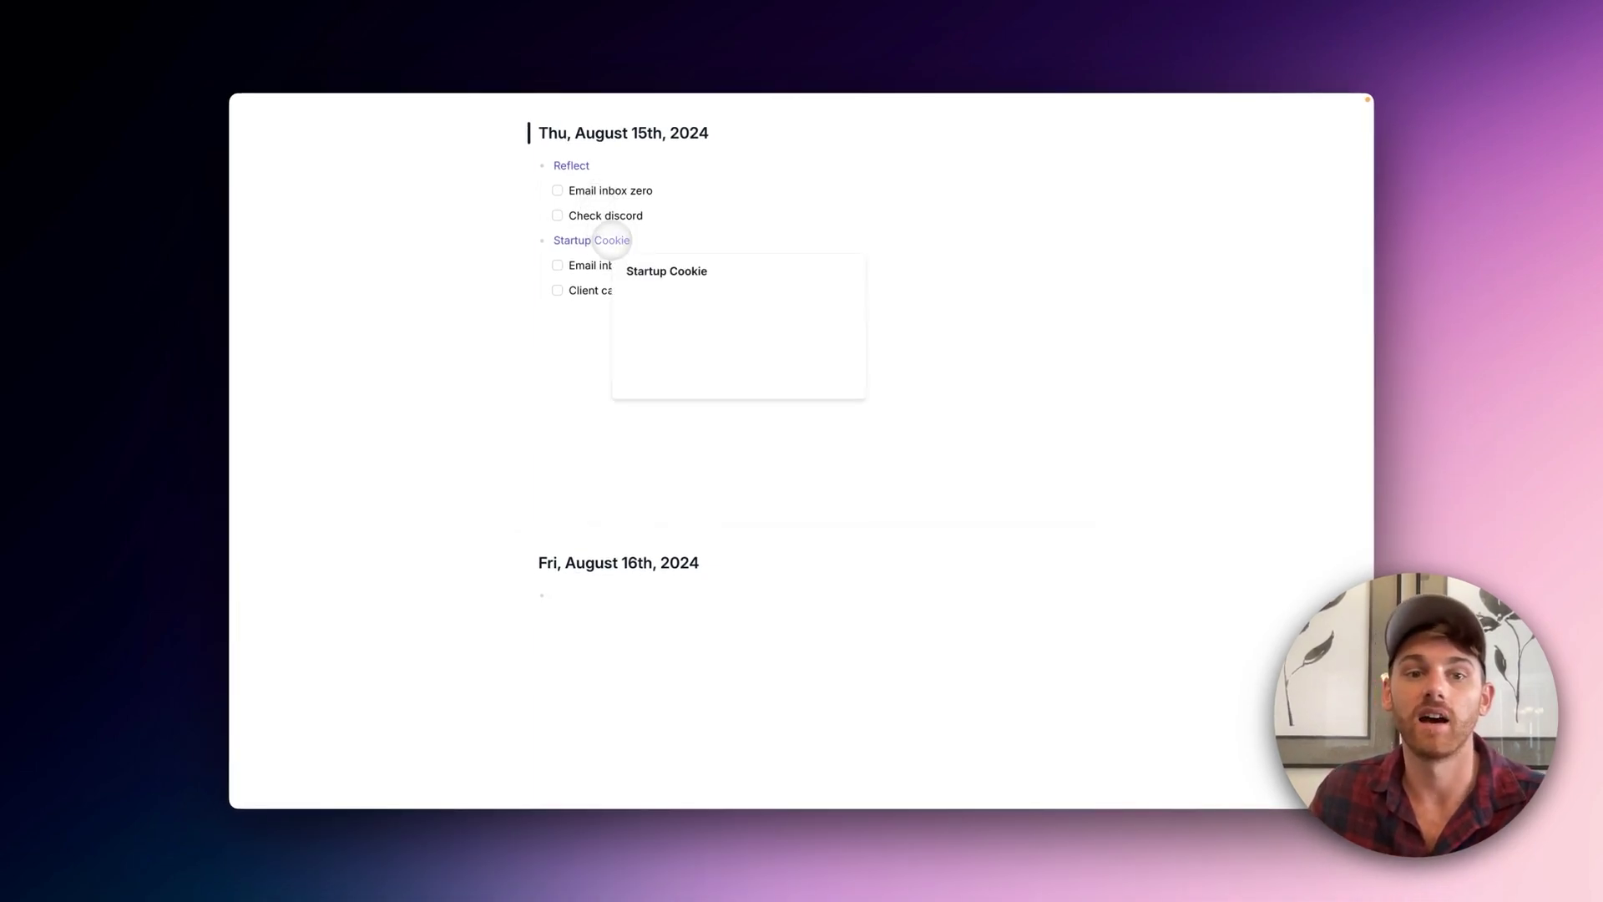
left_click(628, 239)
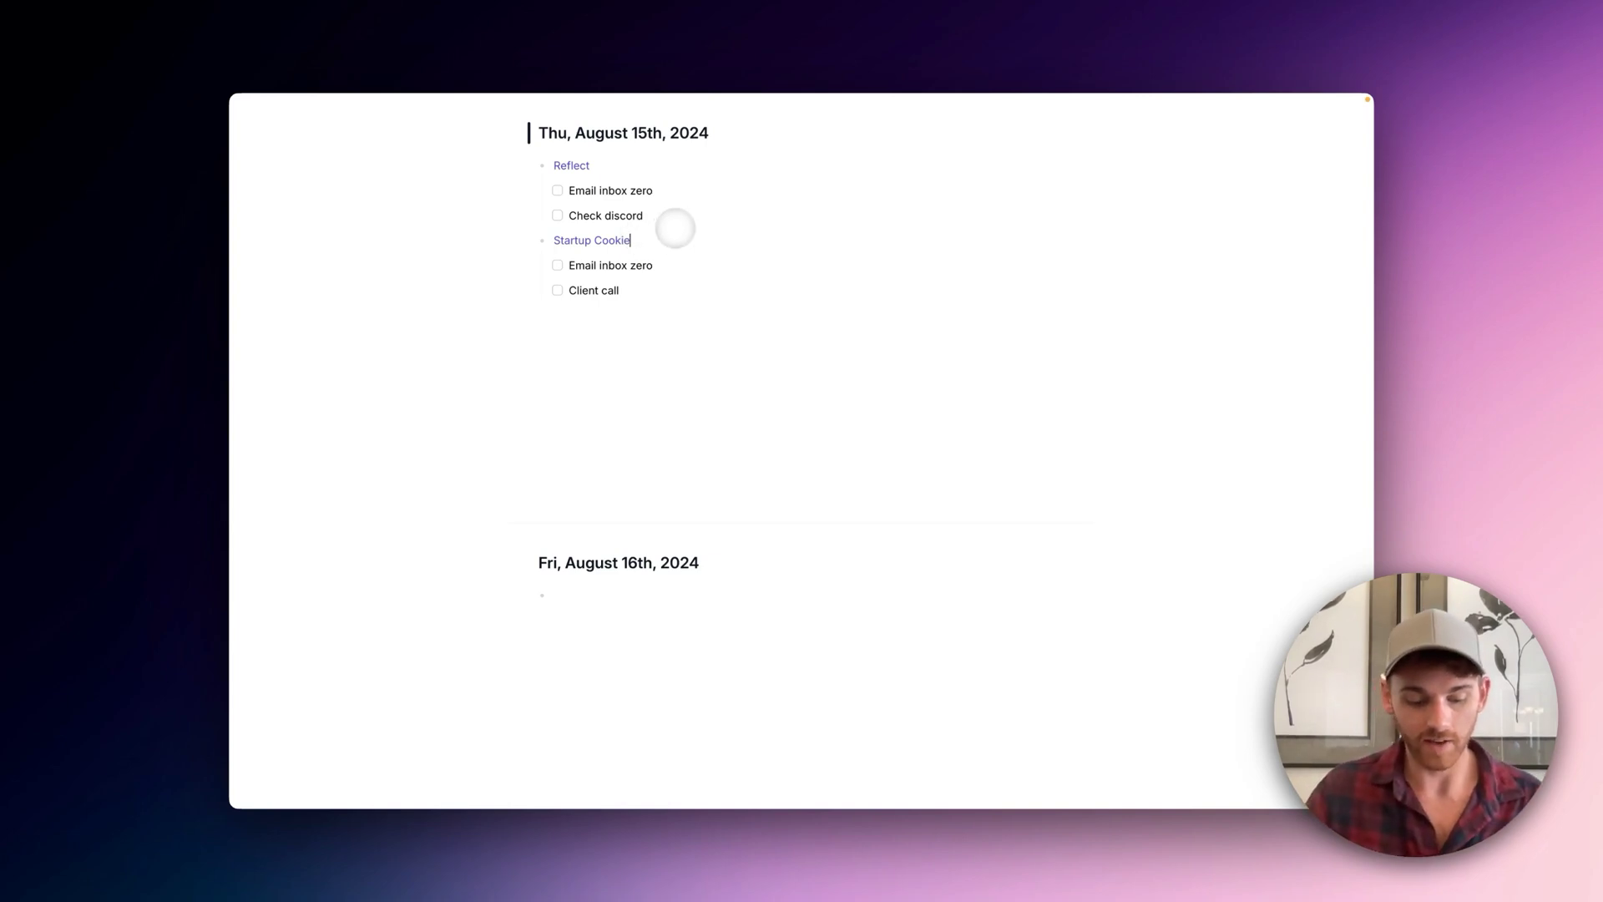
left_click(666, 191)
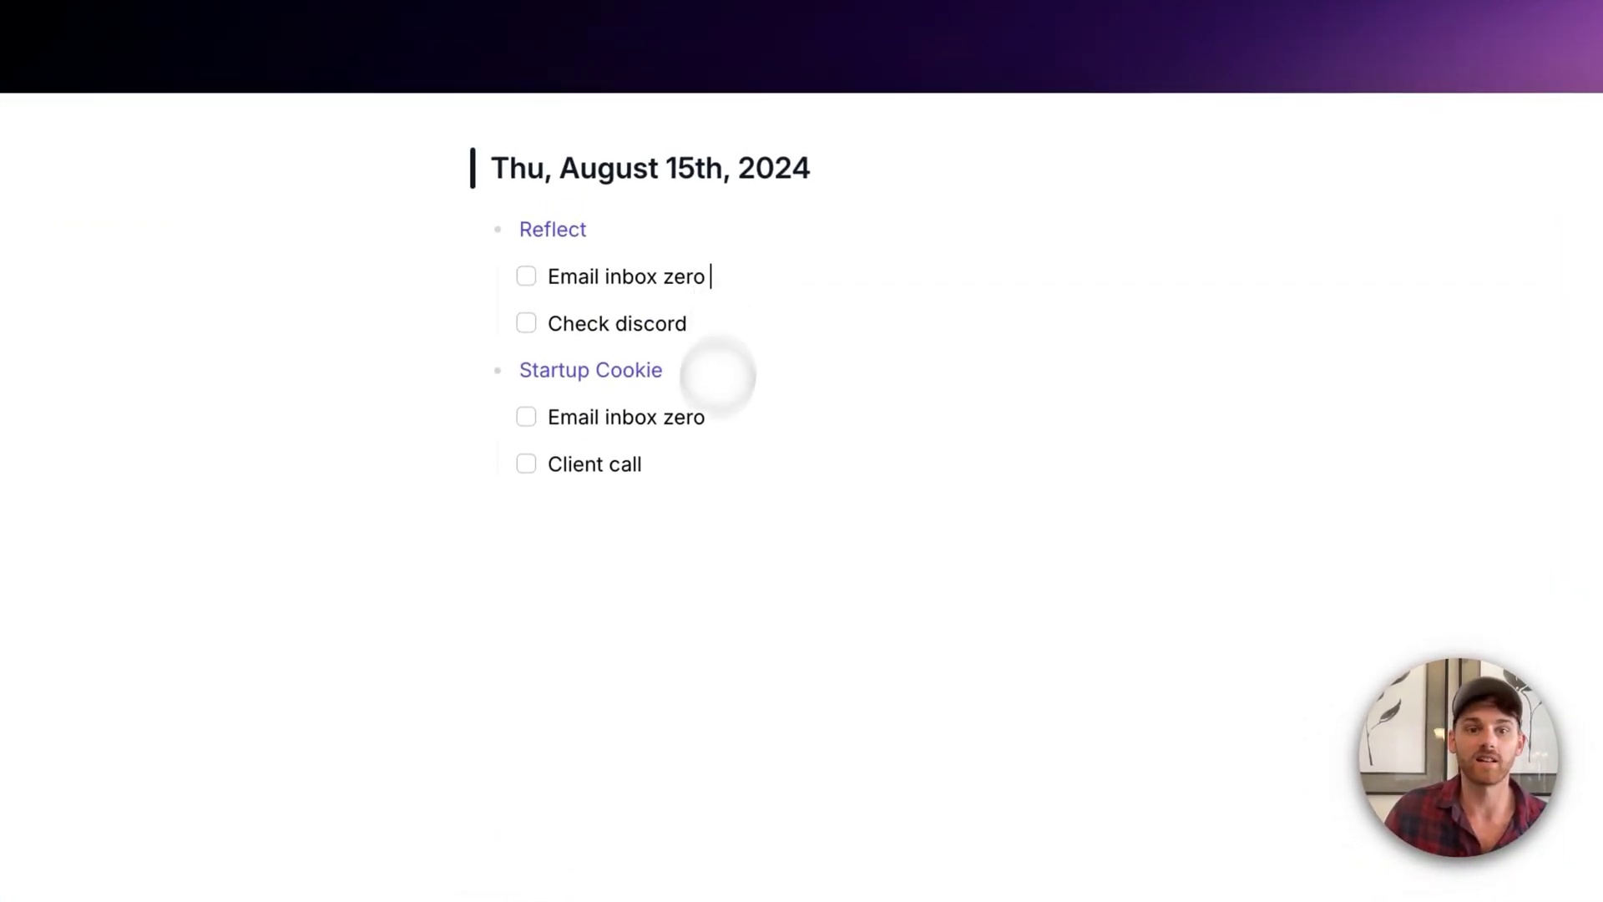
left_click(706, 459)
key("super+shift+Return")
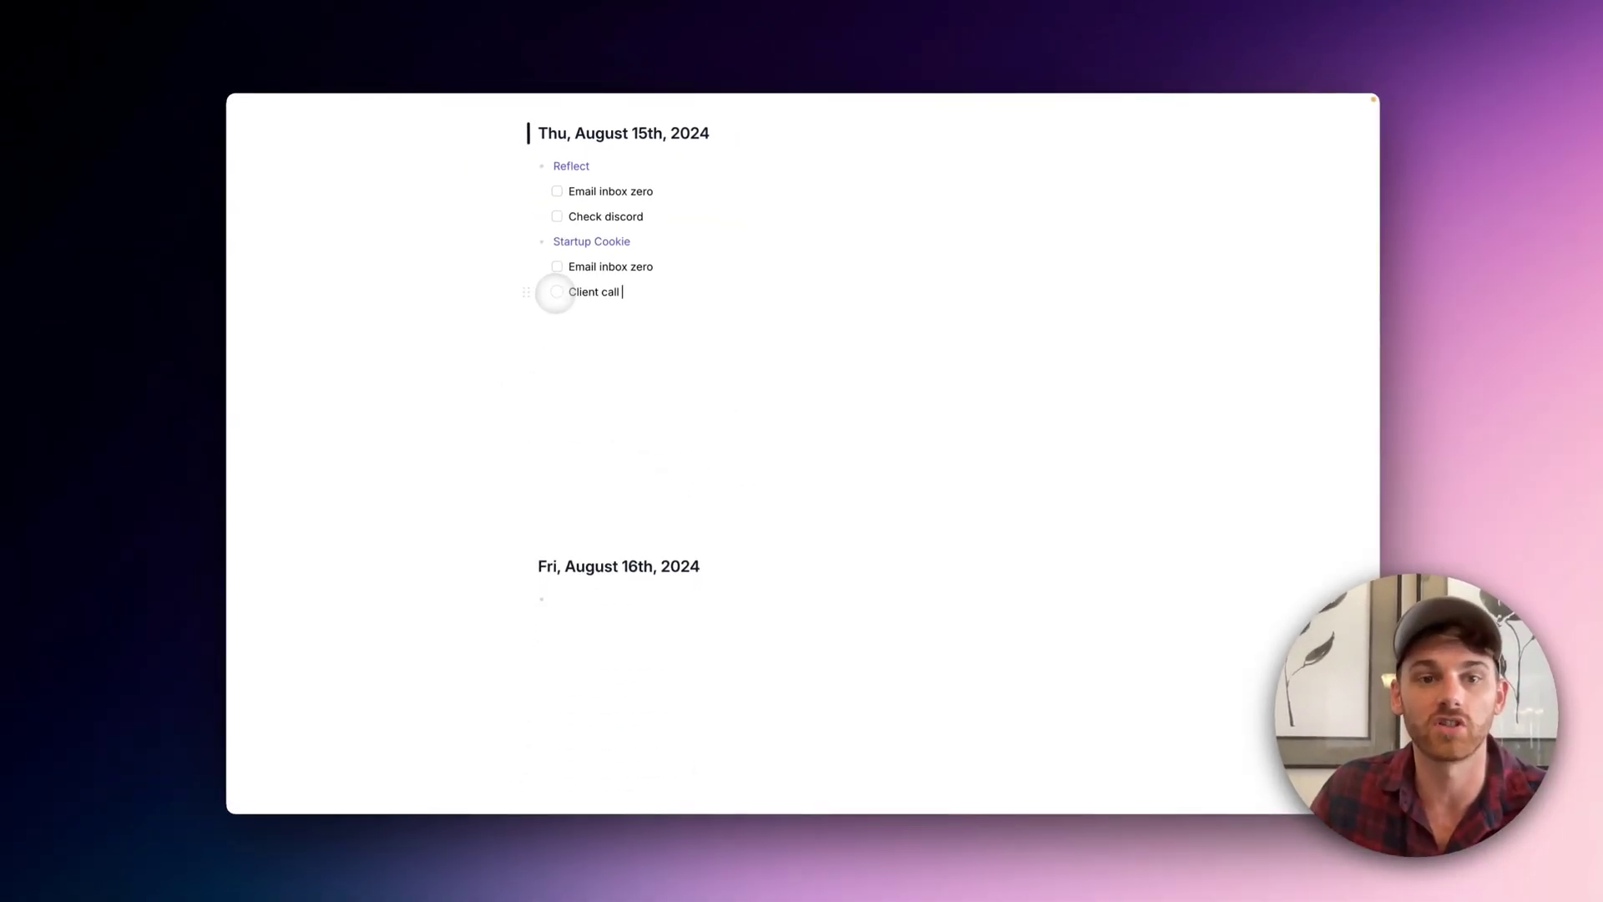
Step: Restore the sidebar and view Client call on the Tasks page
key("super+shift+f")
left_click(288, 237)
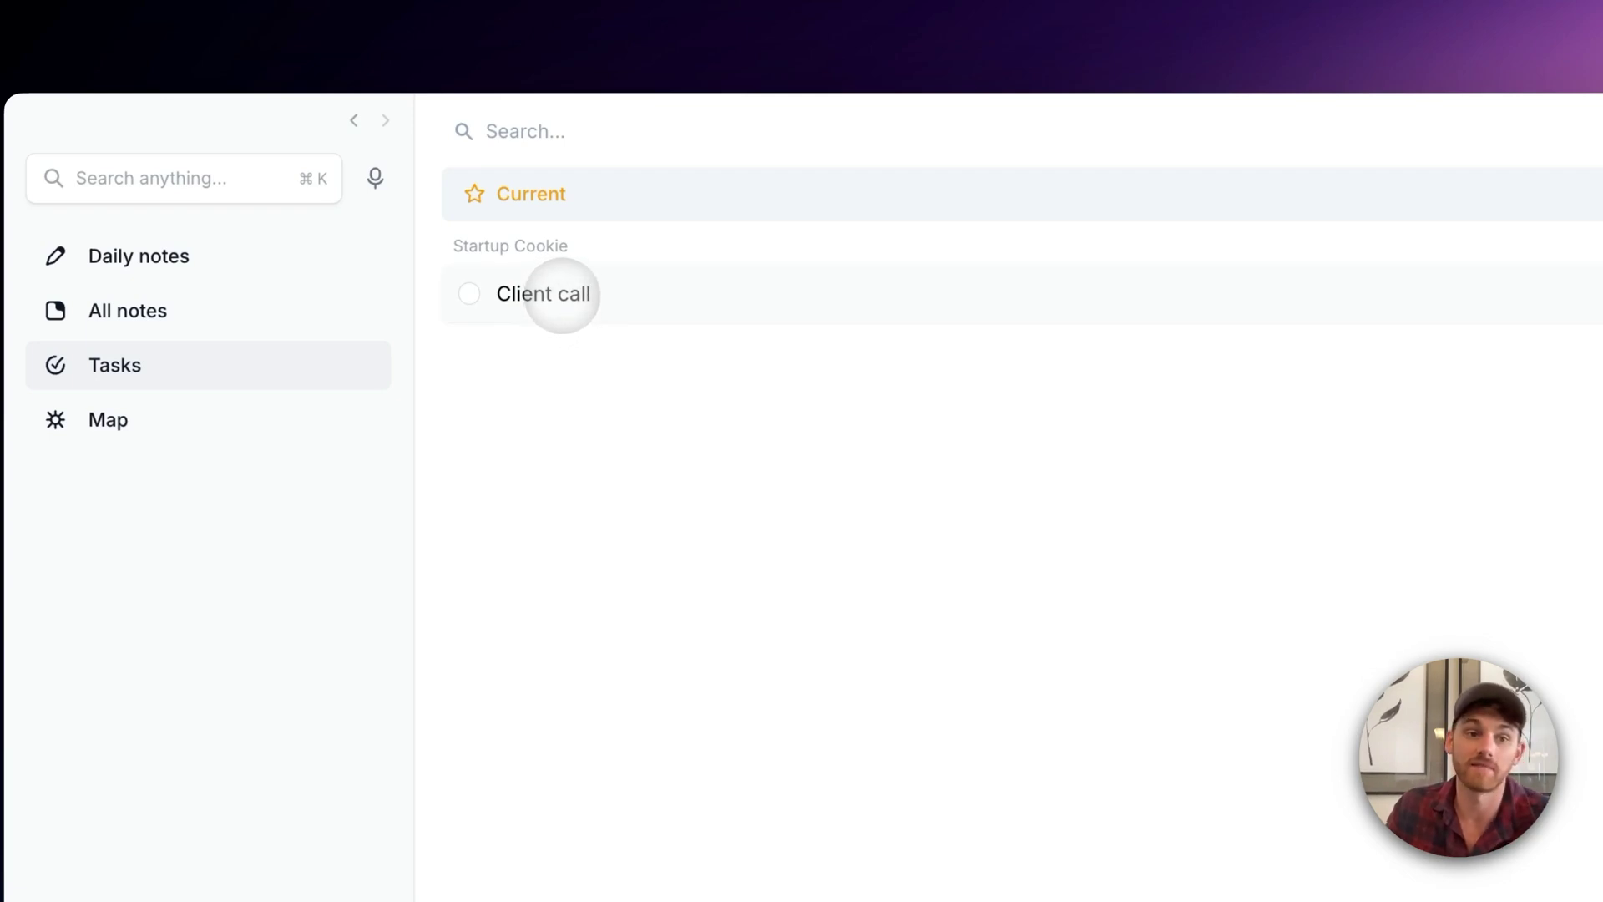
left_click(493, 249)
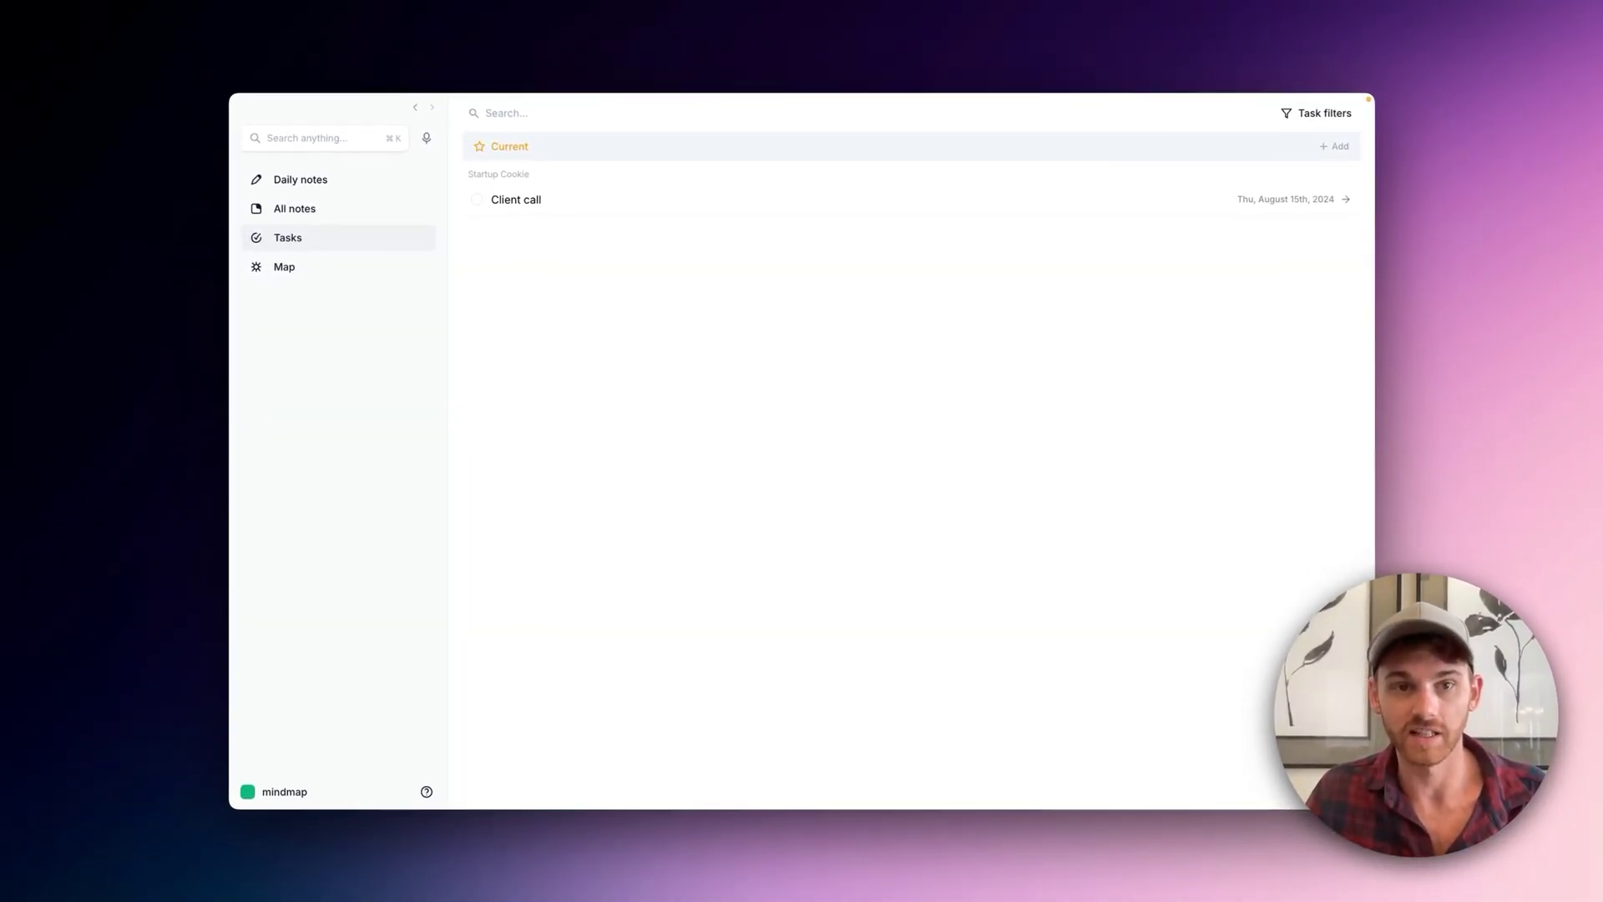
Step: Return to the August 15th note and delete all its contents
key("super+bracketleft")
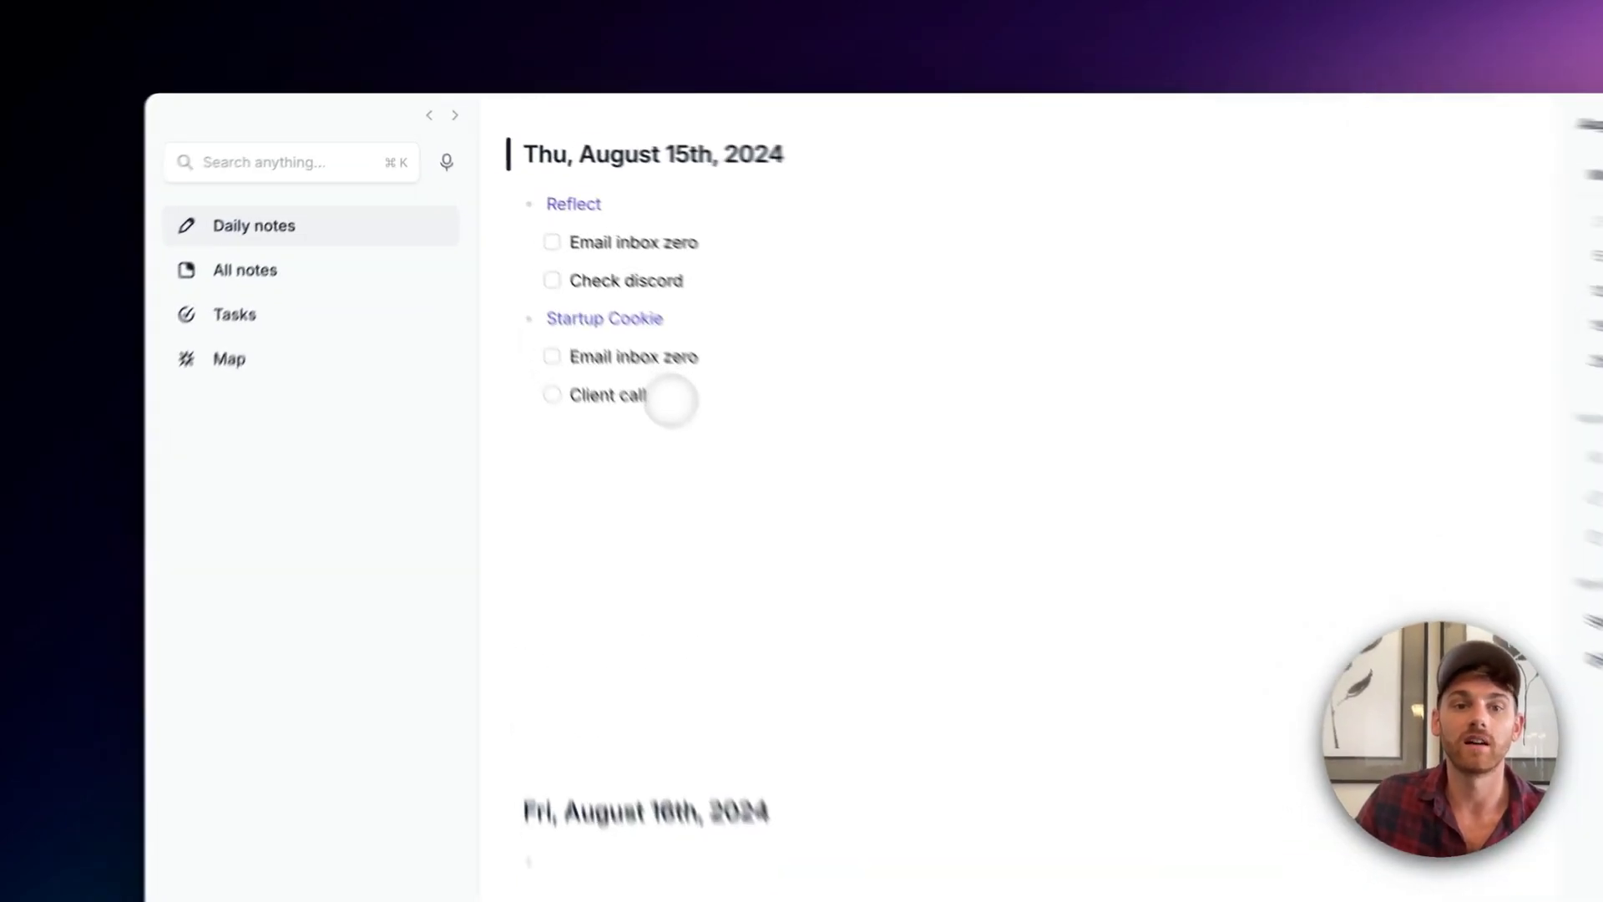
left_click_drag(543, 290, 487, 161)
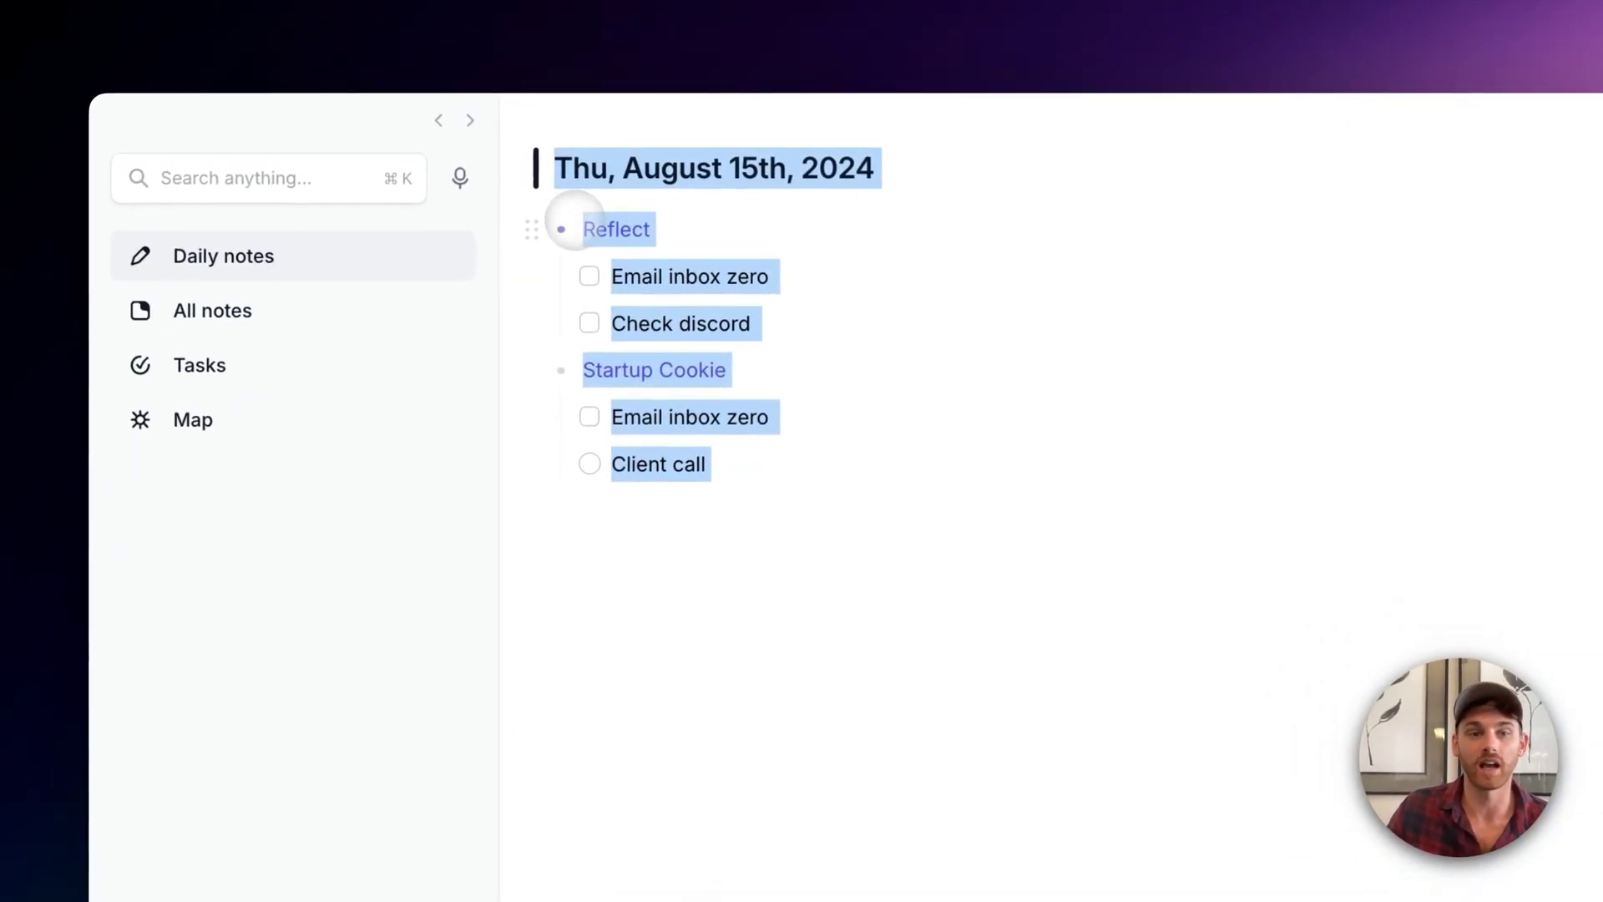
left_click(582, 219)
mouse_move(616, 228)
key("super+a")
key("BackSpace")
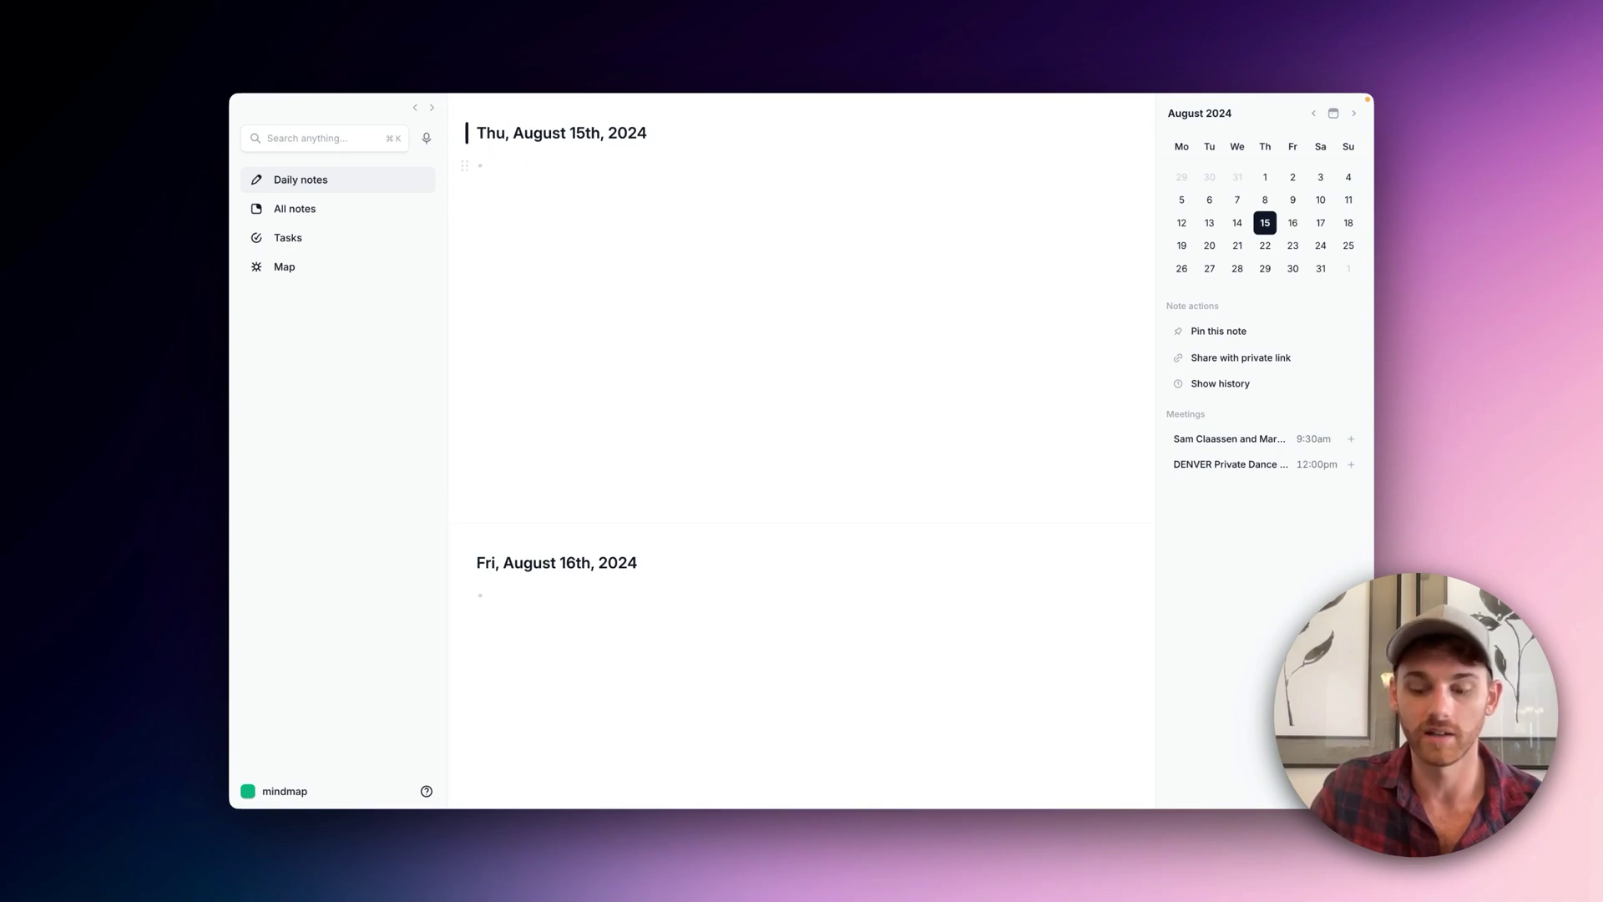
Step: Write to-dos 'Check email for [[Reflect]]' and 'Check email for [[Startup Cookie]]'
key("super+Return")
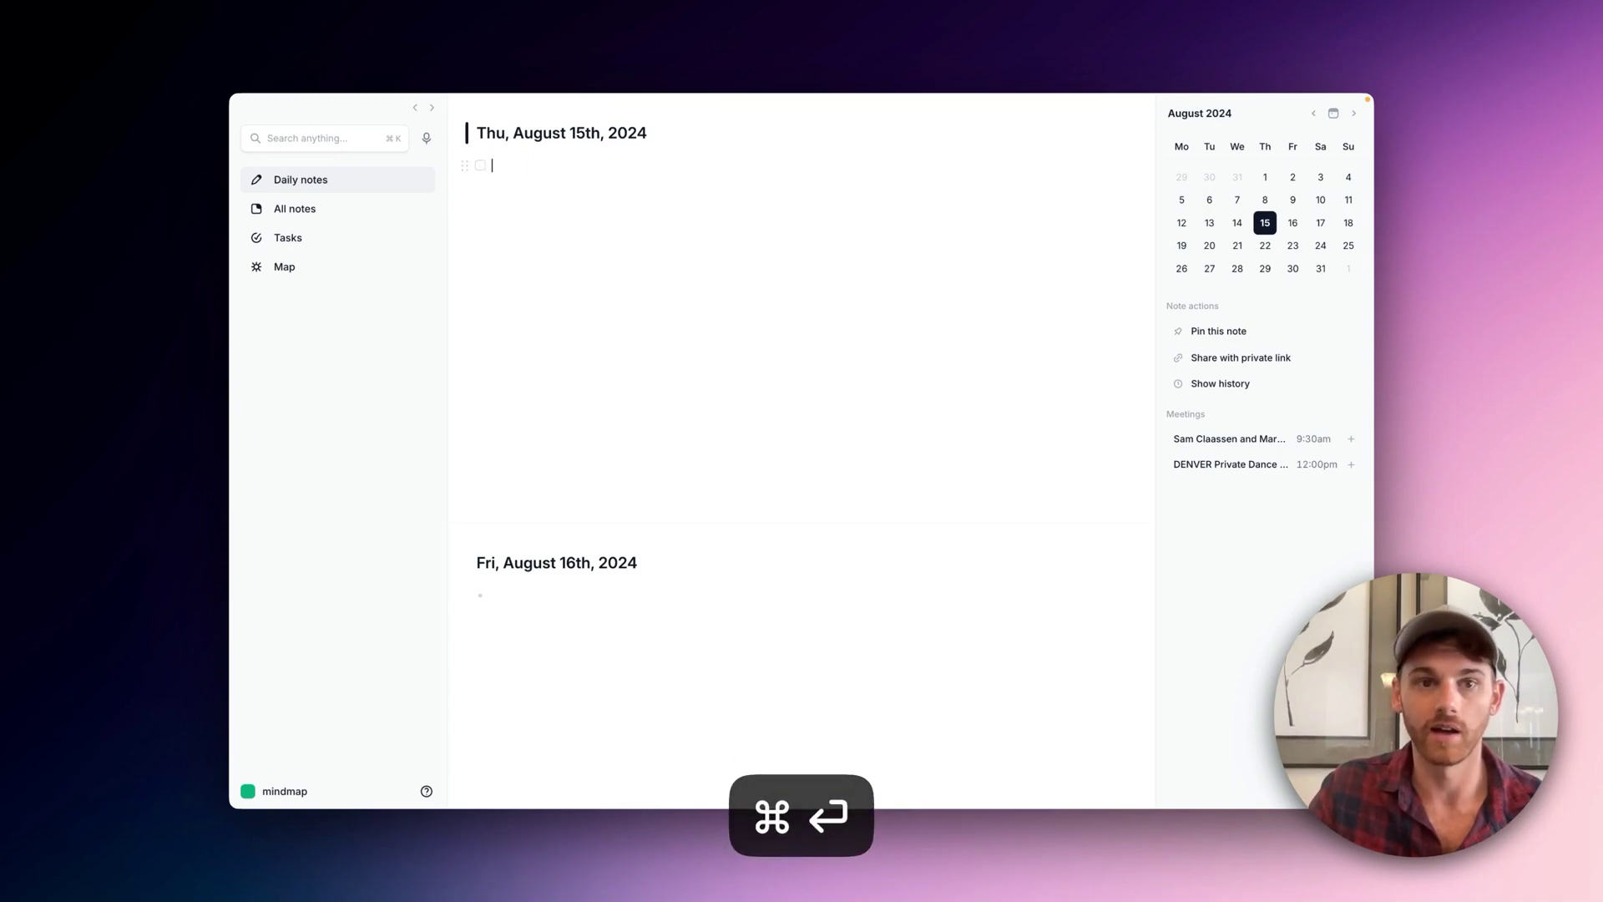
type("Check email")
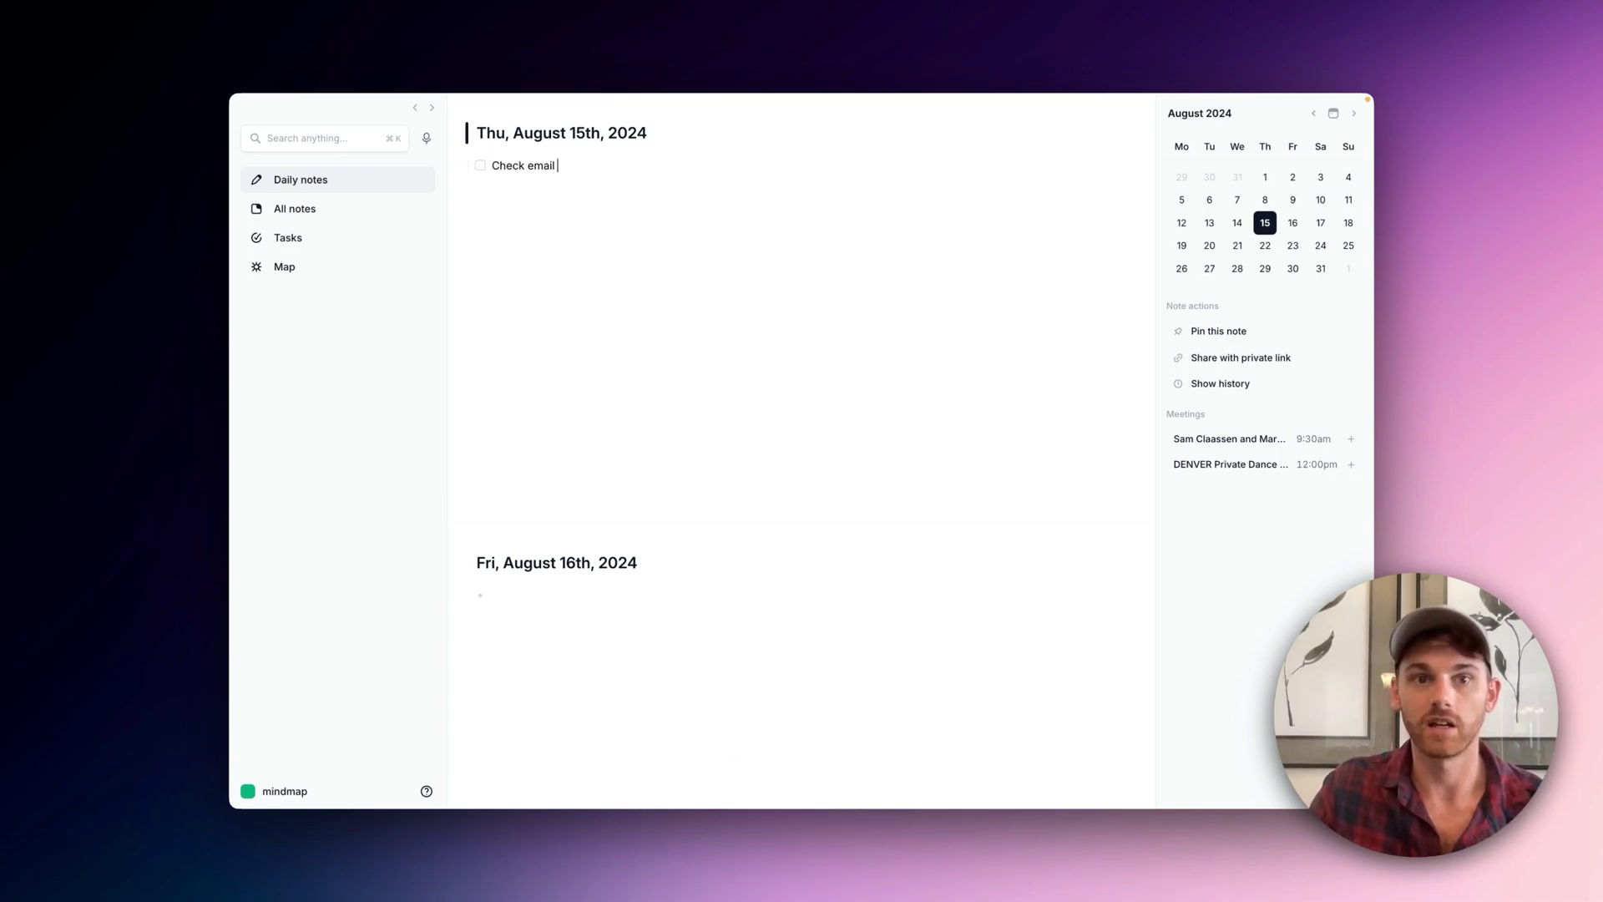
type("[Ref")
key("Return")
type("Check email for")
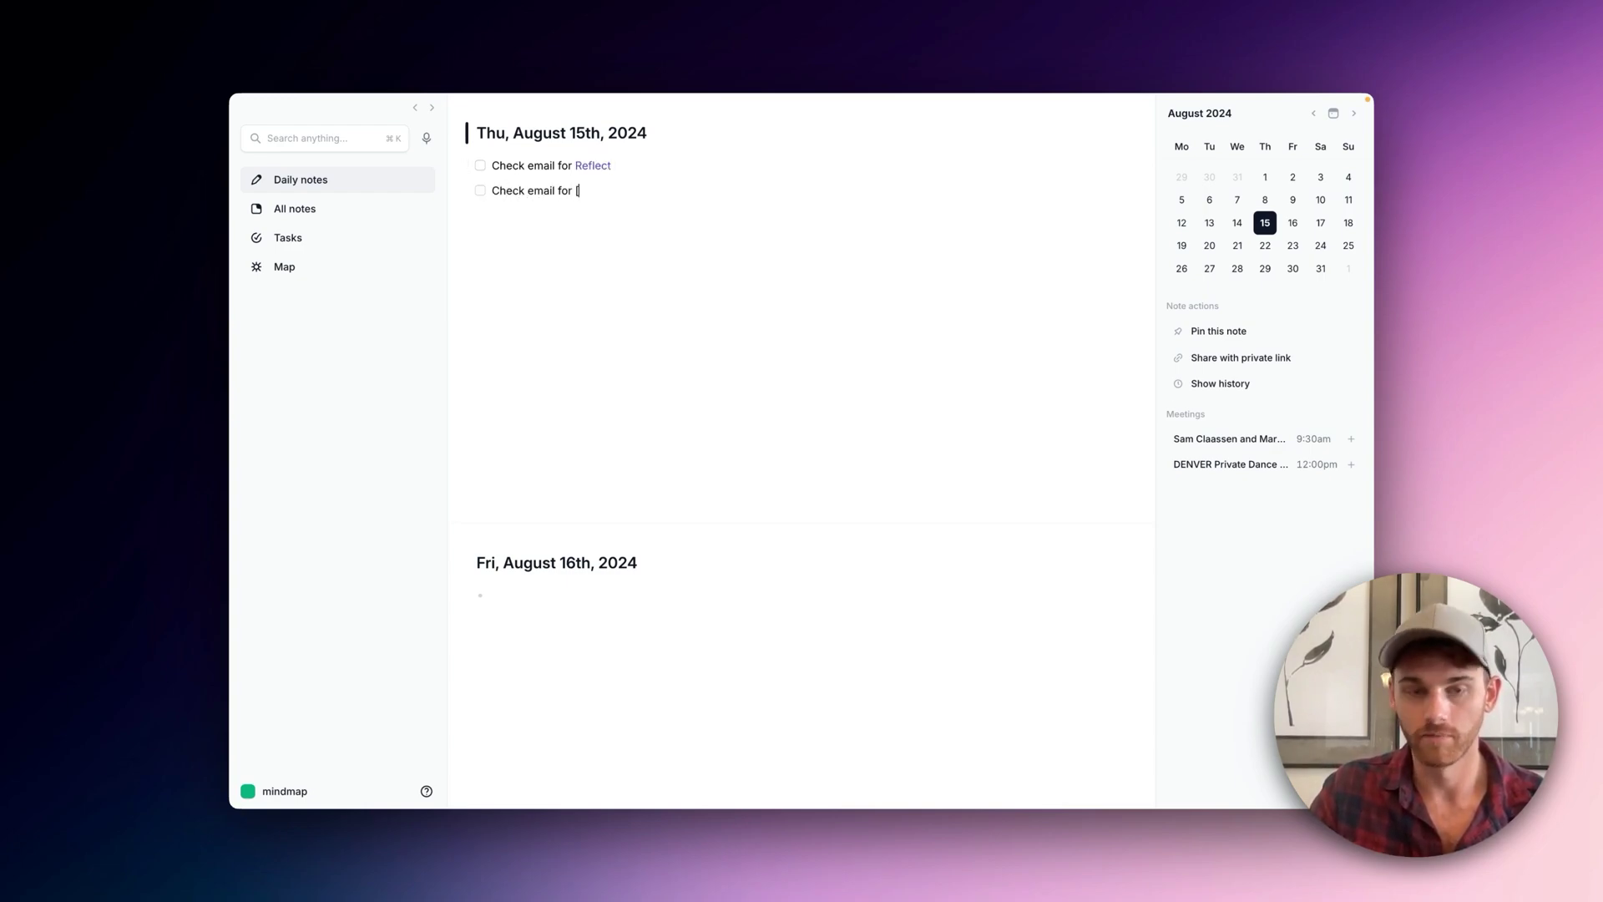
type("[Start")
key("Return")
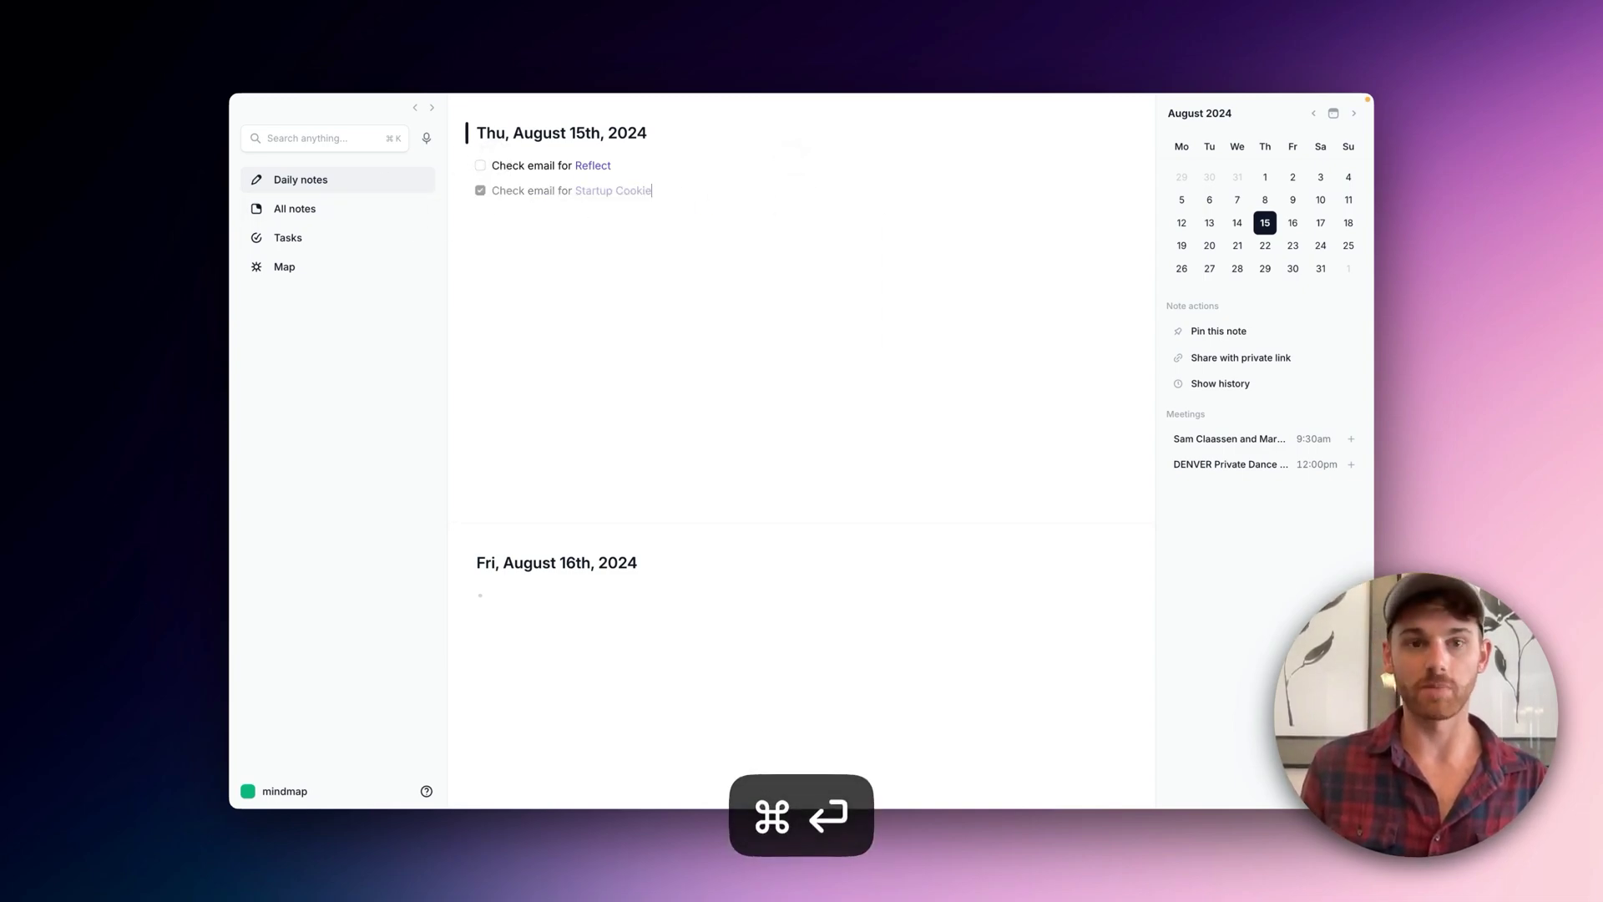
Step: Mark both check-email tasks as current
key("super+shift+Return")
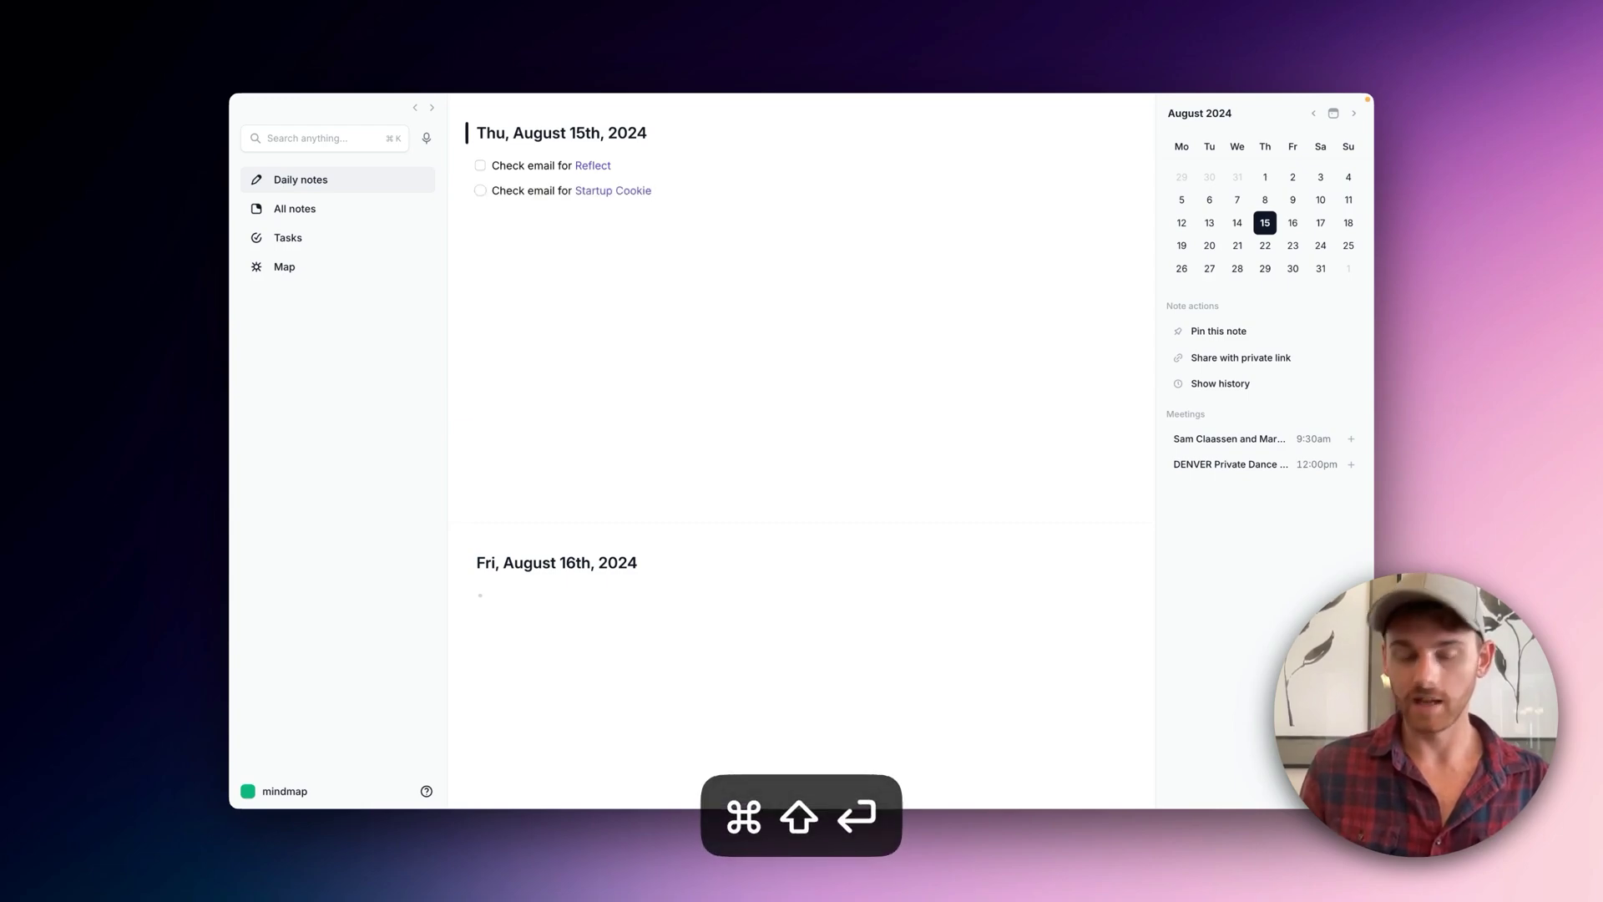
key("Up")
key("super+shift+Return")
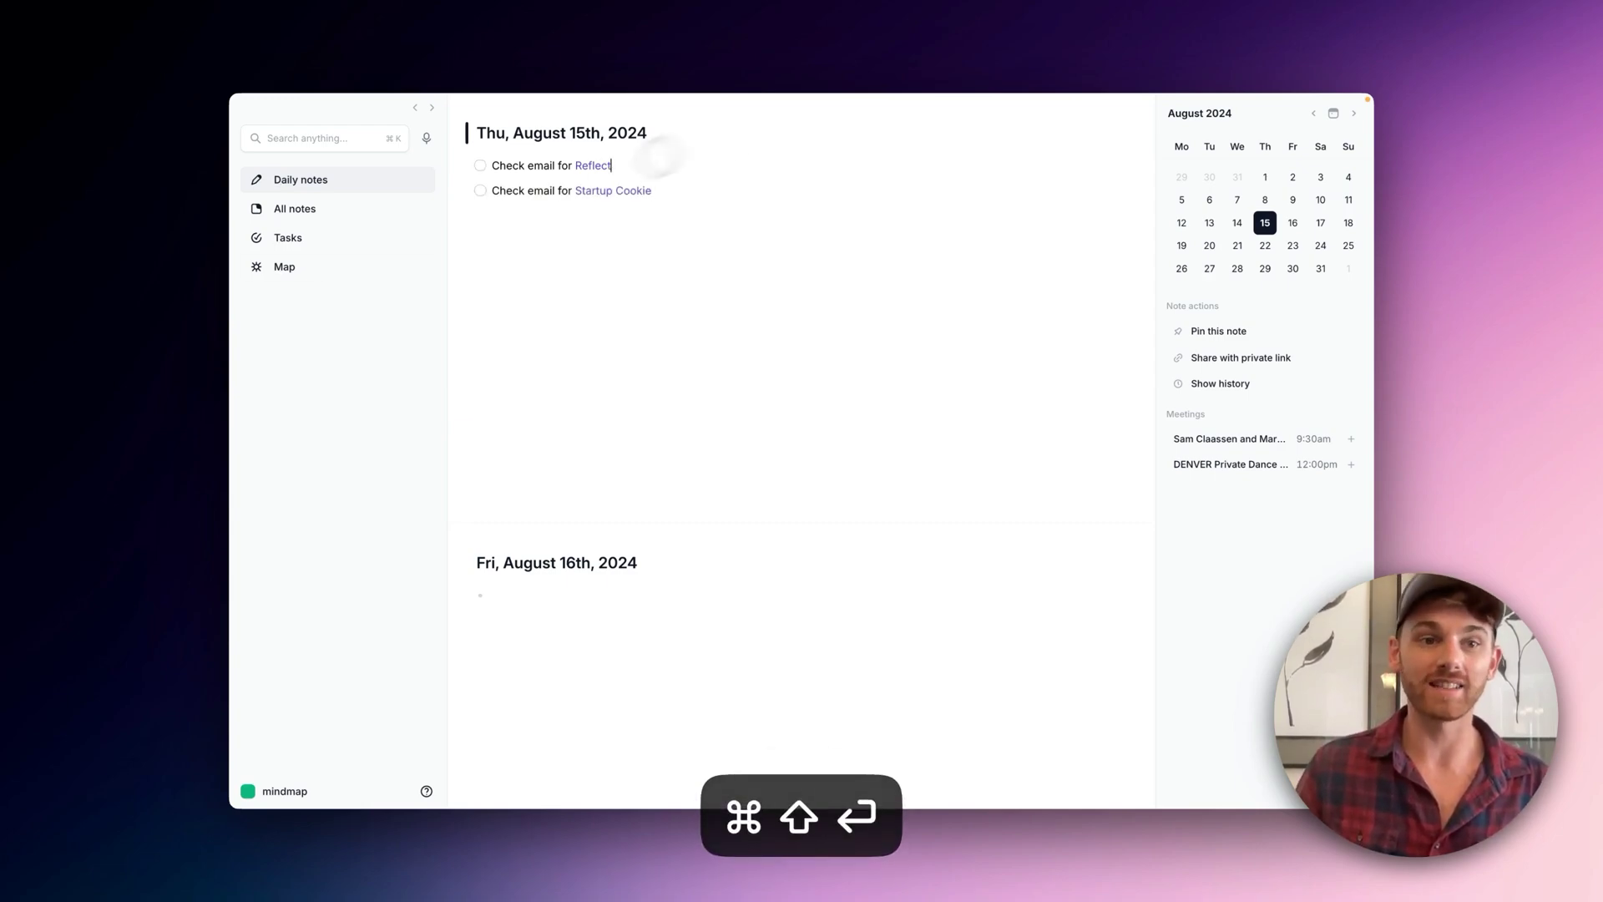
Step: Review the Tasks page, follow the Reflect link, then return to Tasks and Daily notes
left_click(287, 240)
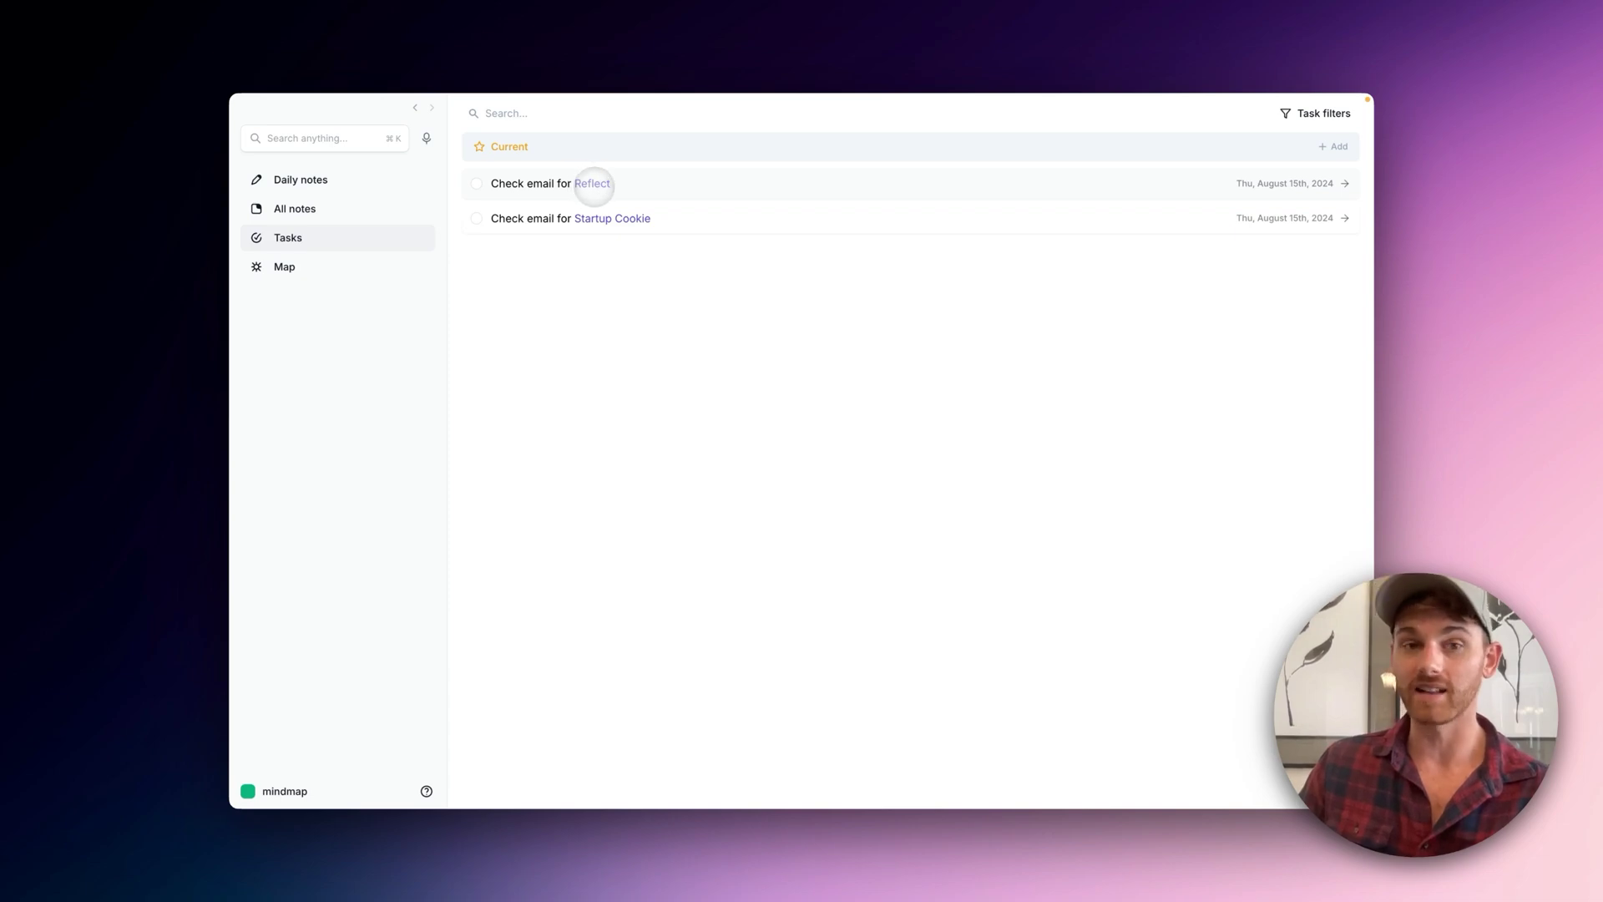
left_click(593, 185)
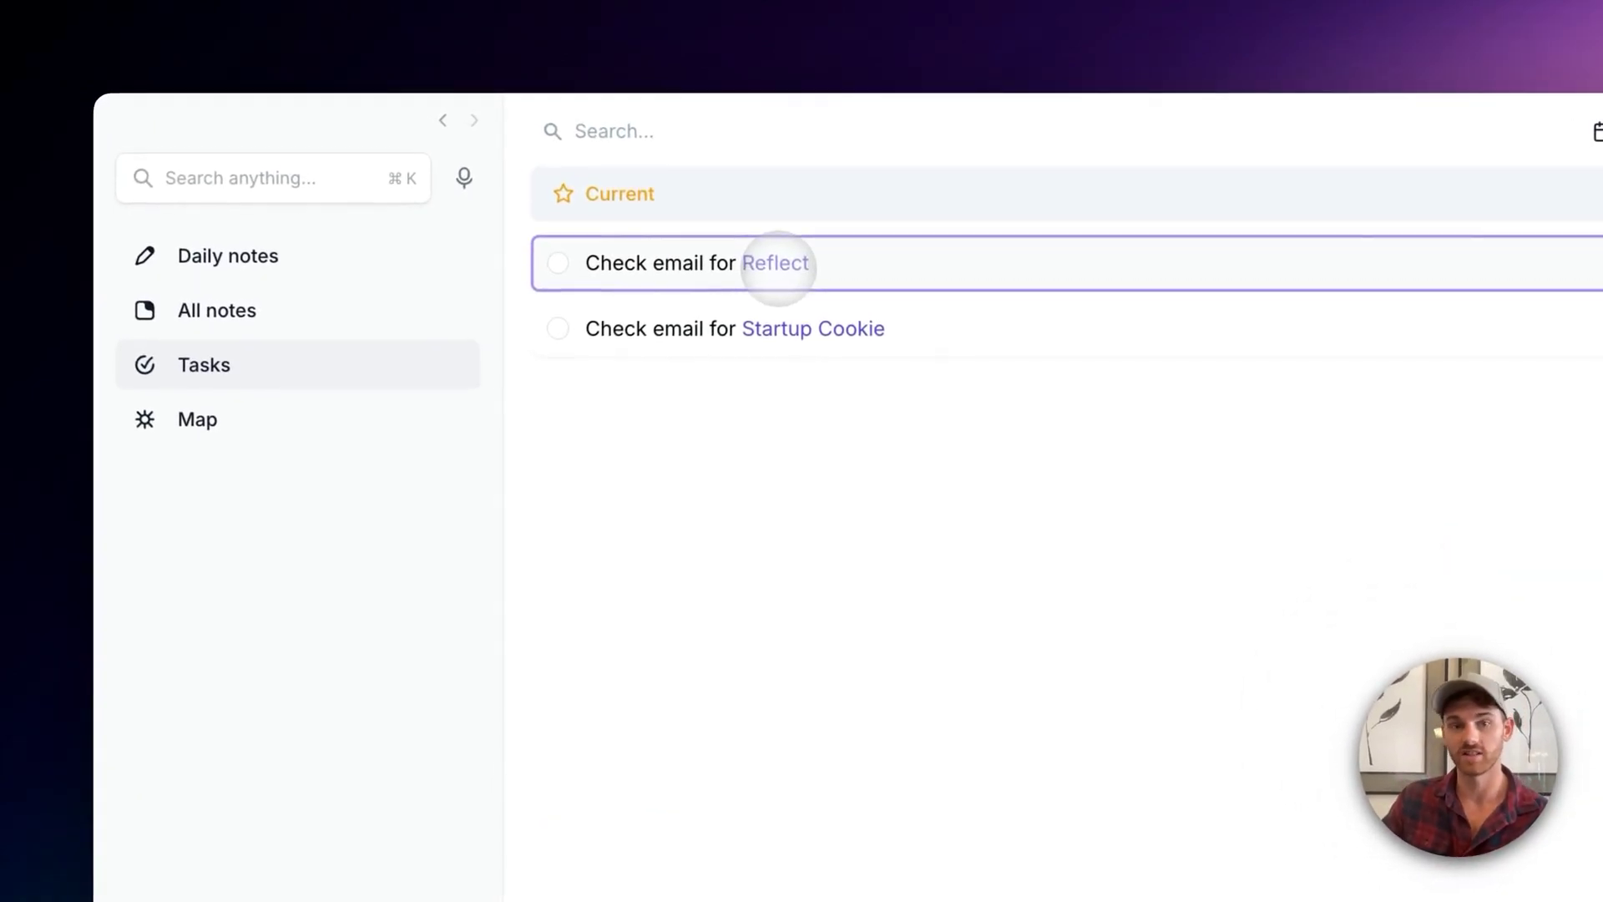
left_click(776, 264)
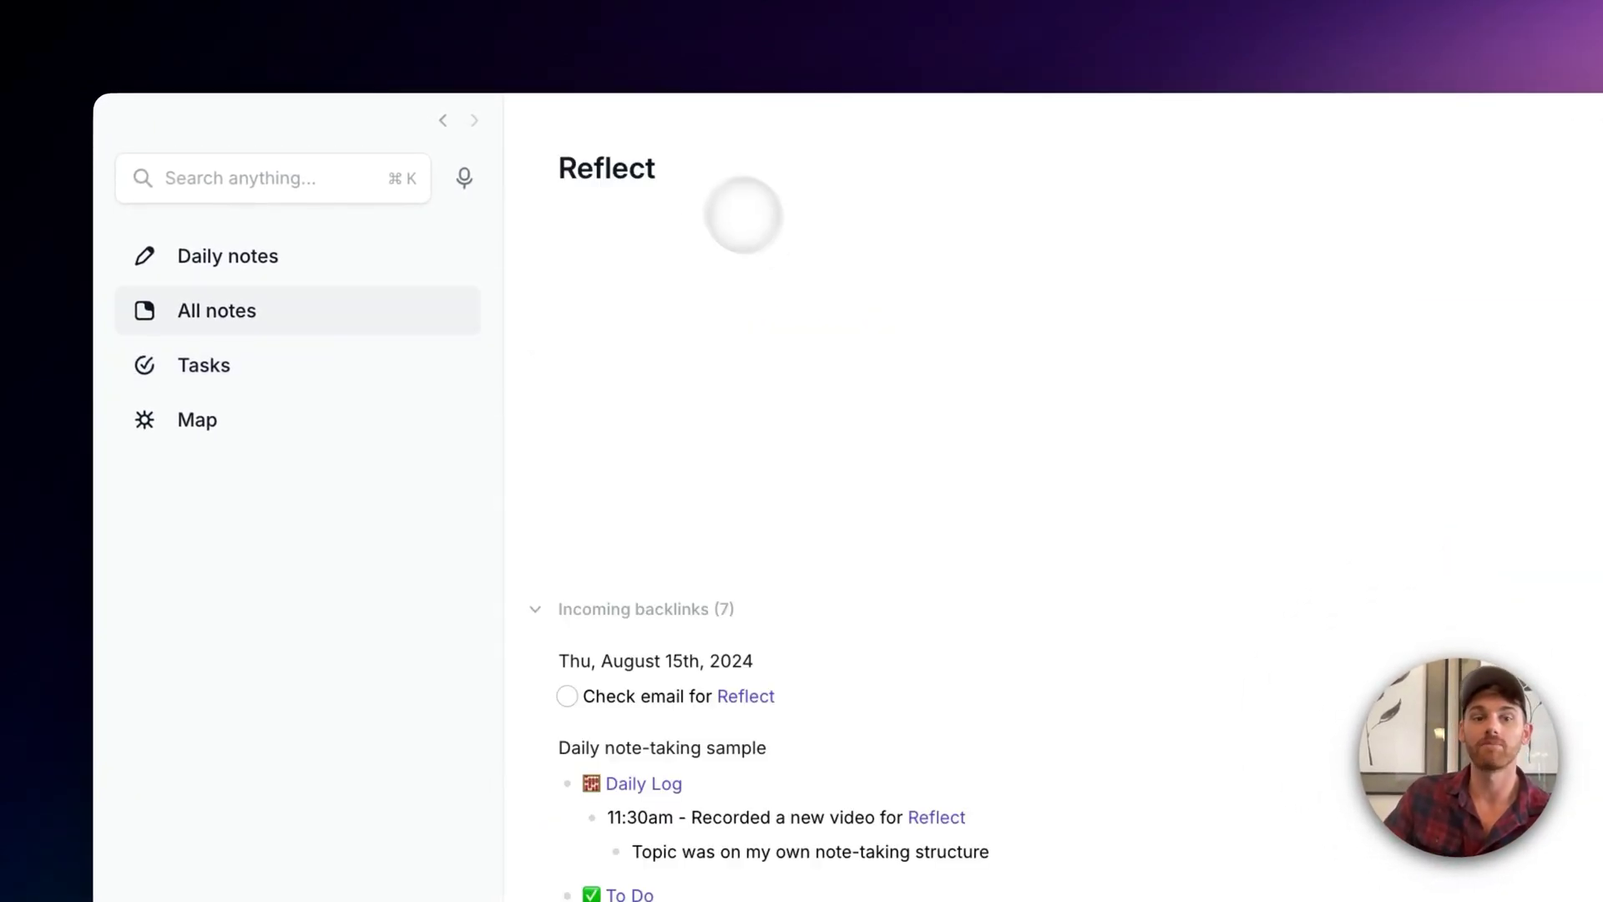
left_click(443, 119)
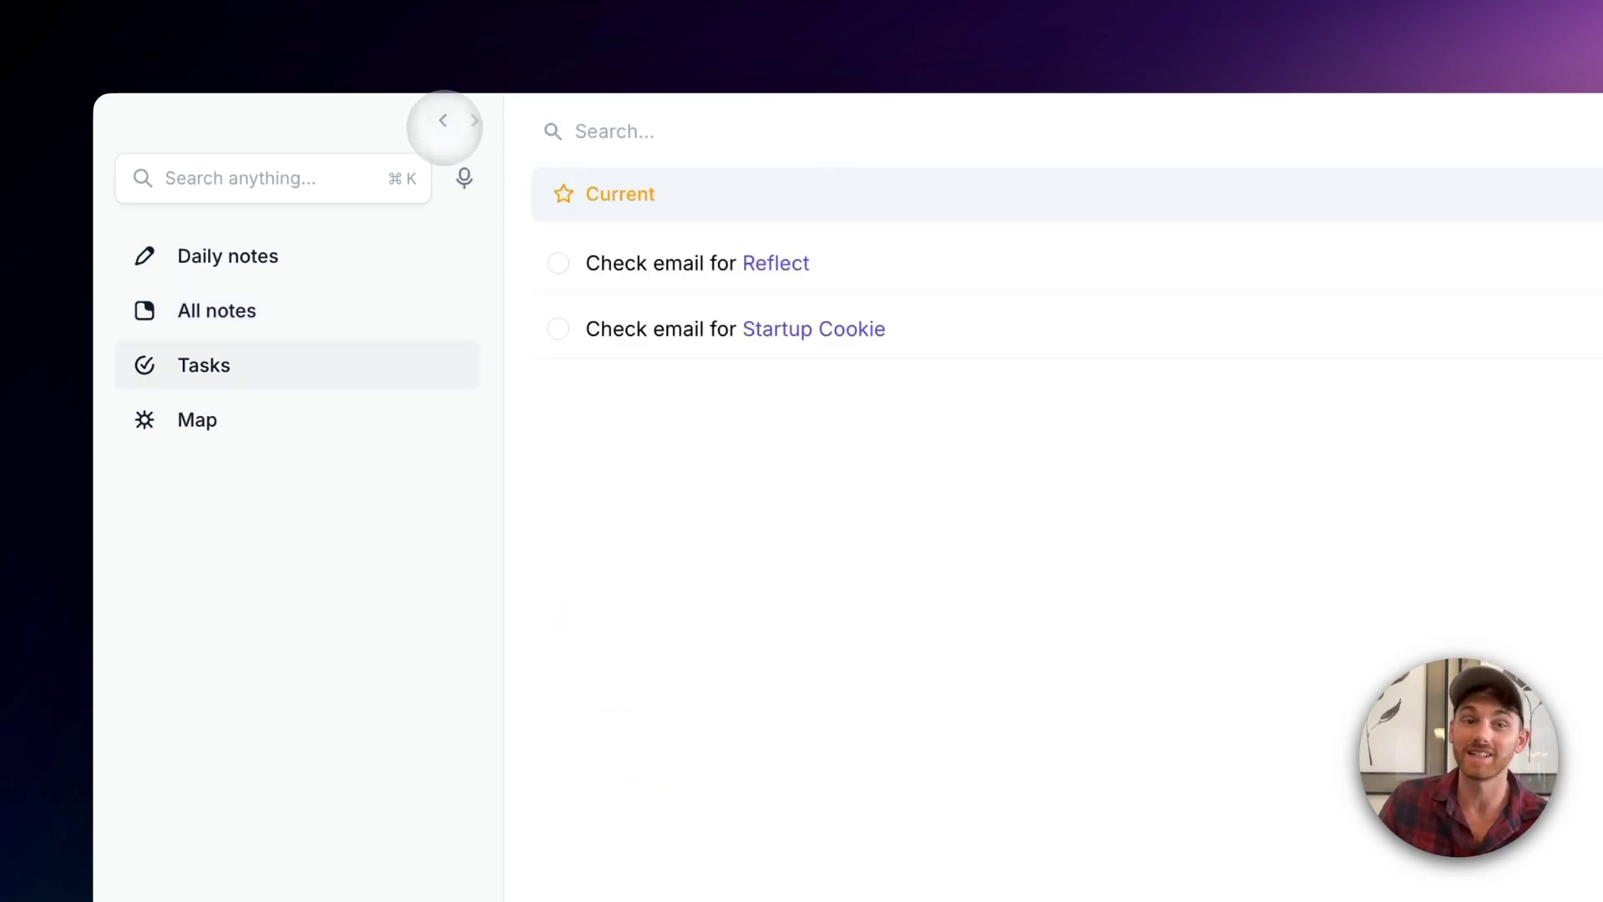
left_click(250, 256)
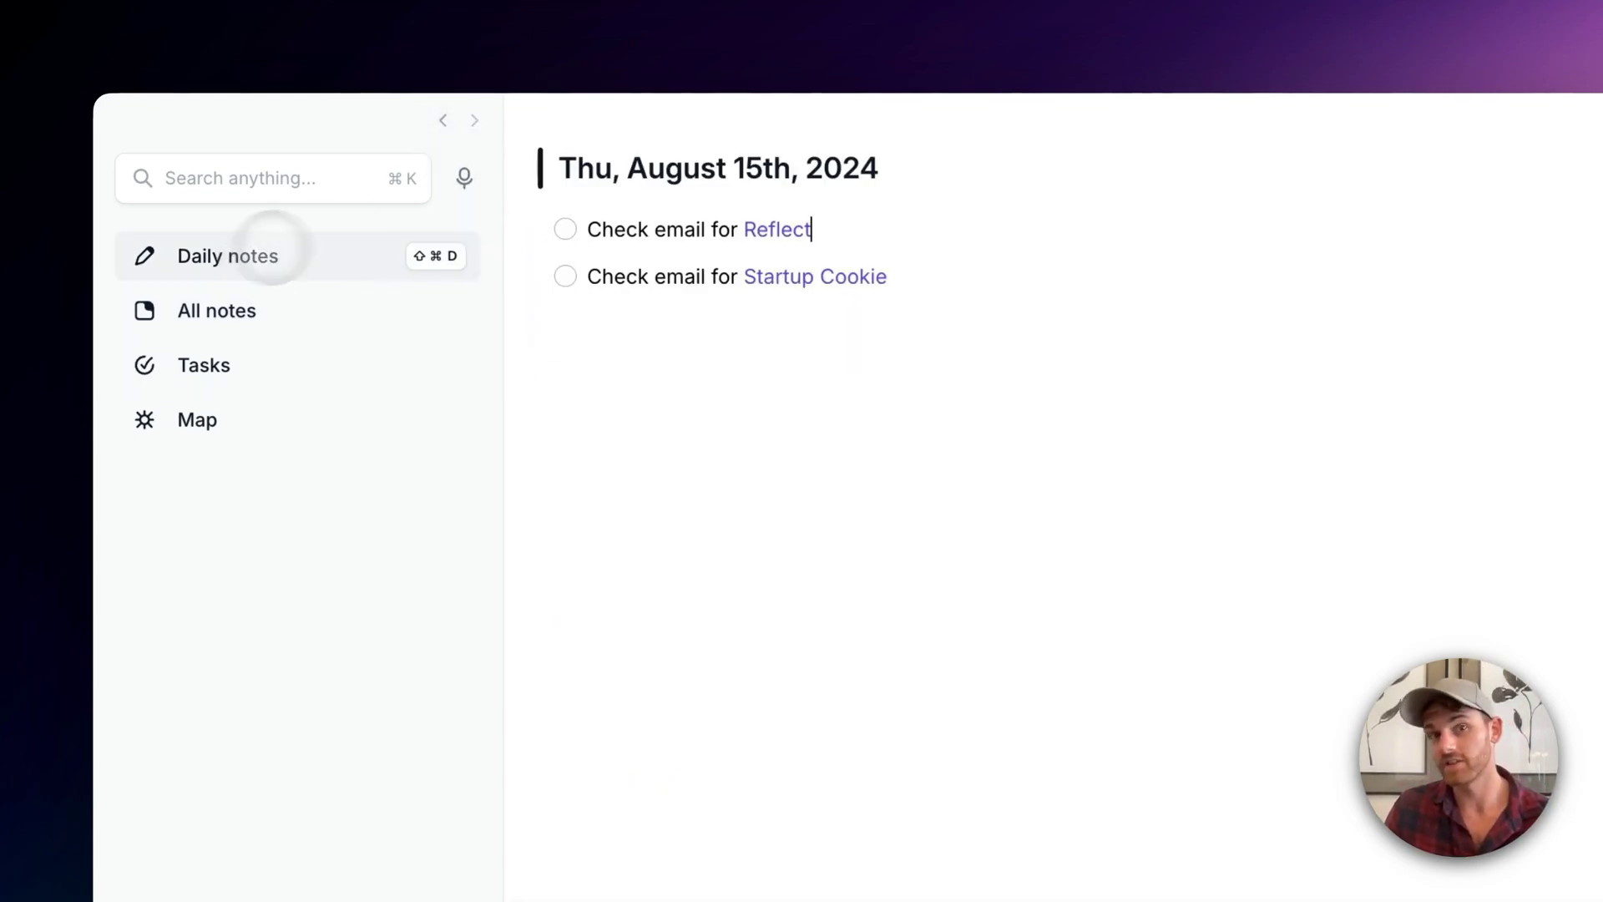
left_click(823, 223)
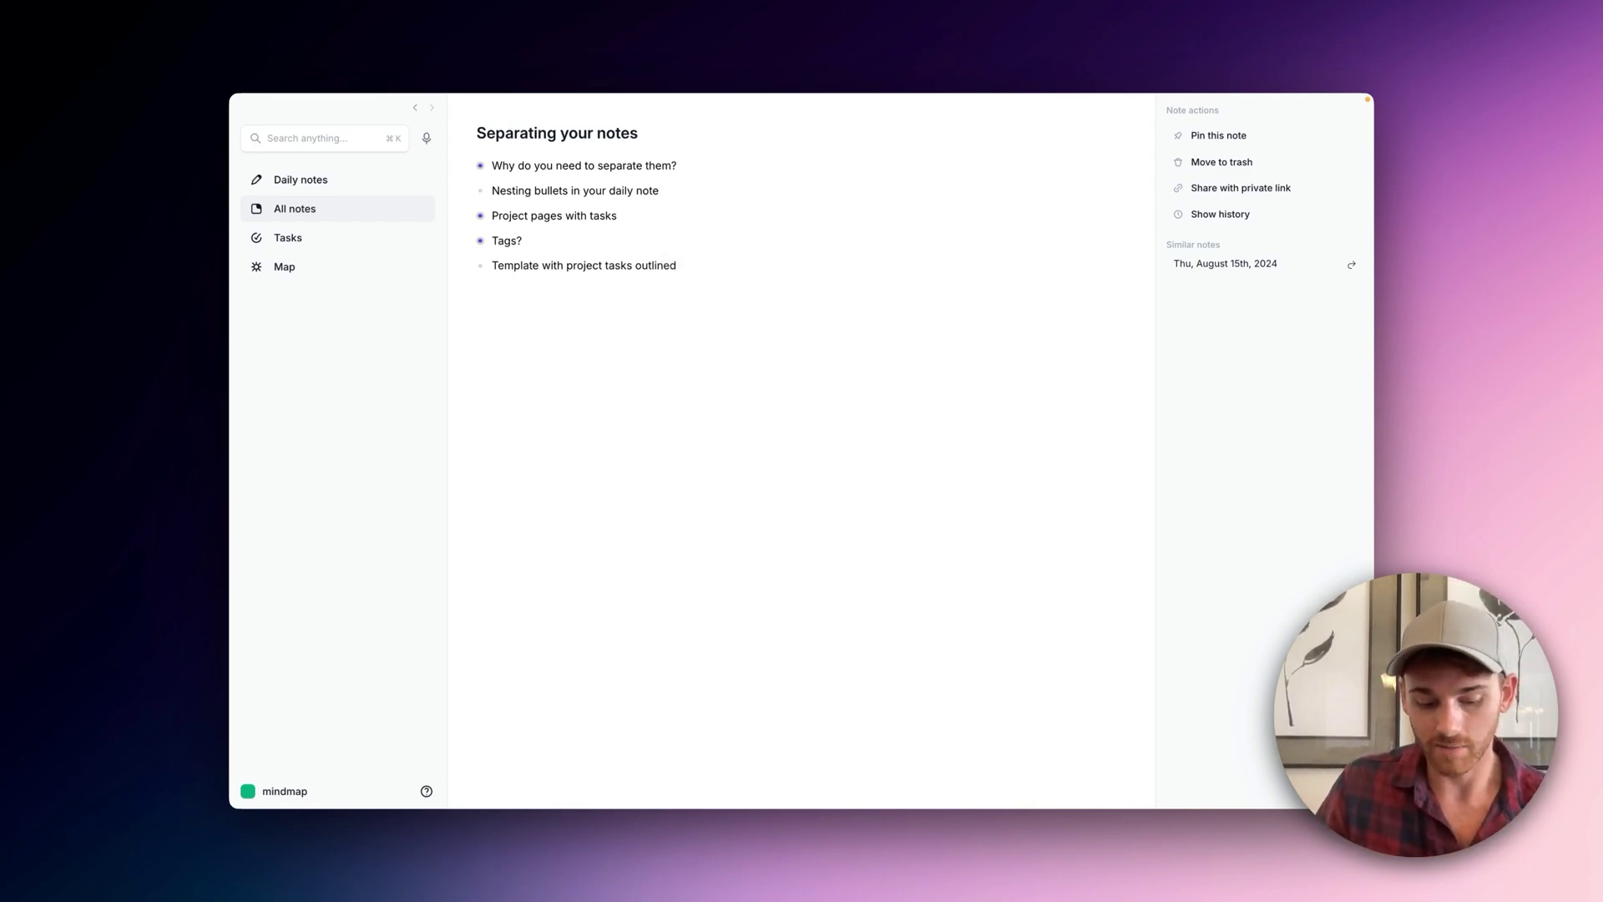
Step: Start a new 'Side Project Sam' note and enter its tasks as to-dos, beginning with Buy domain
key("super+n")
type("Side")
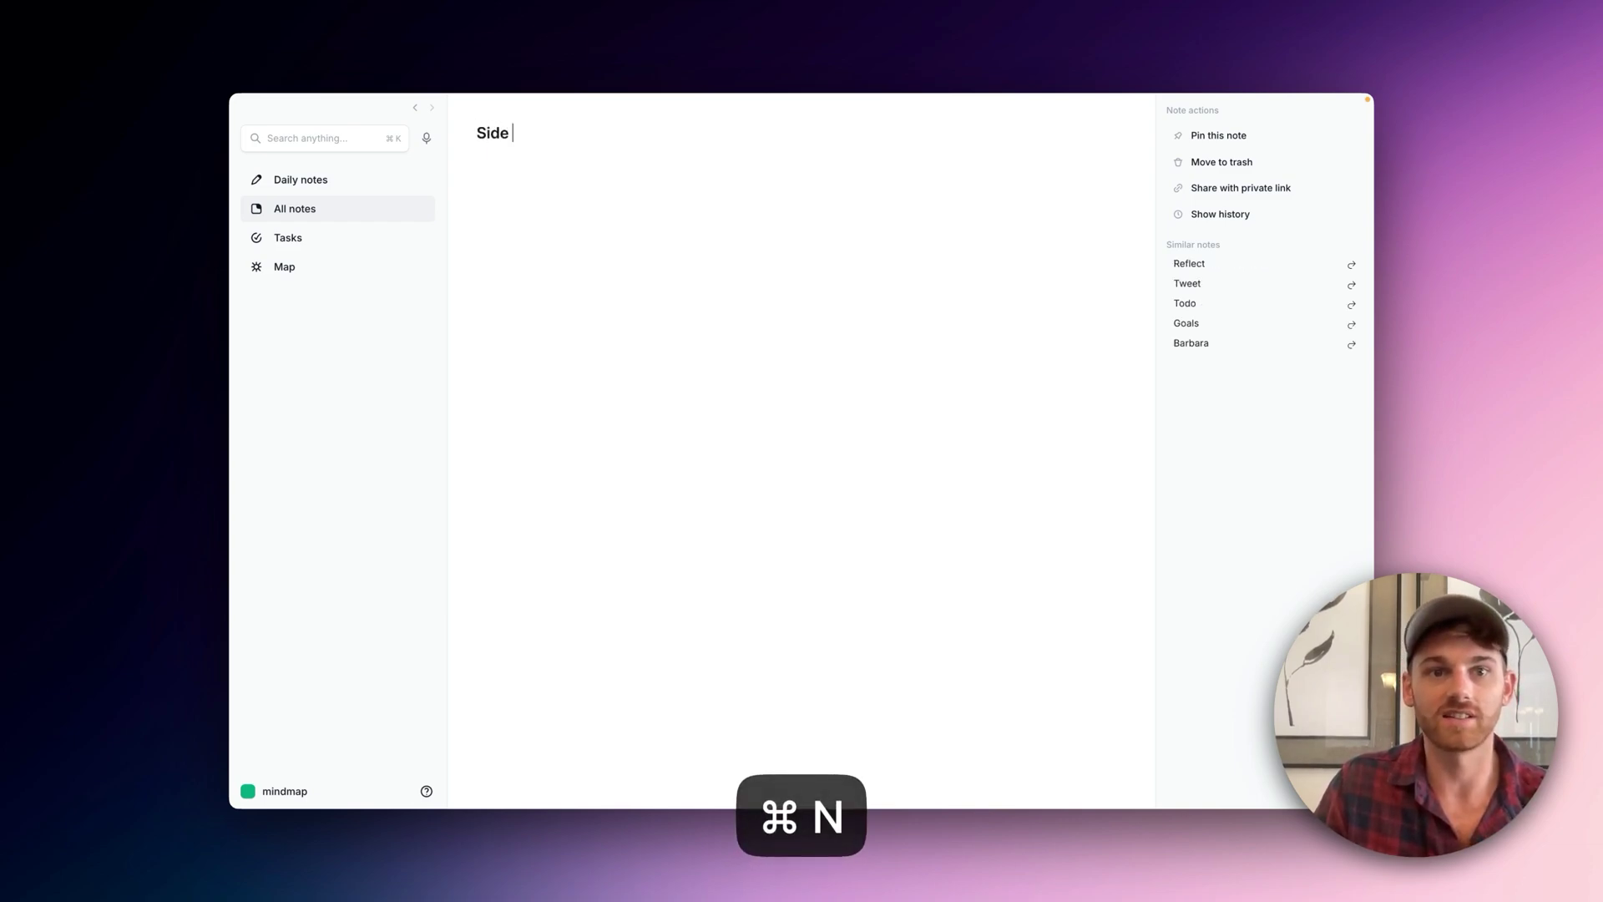
type("Project Sam")
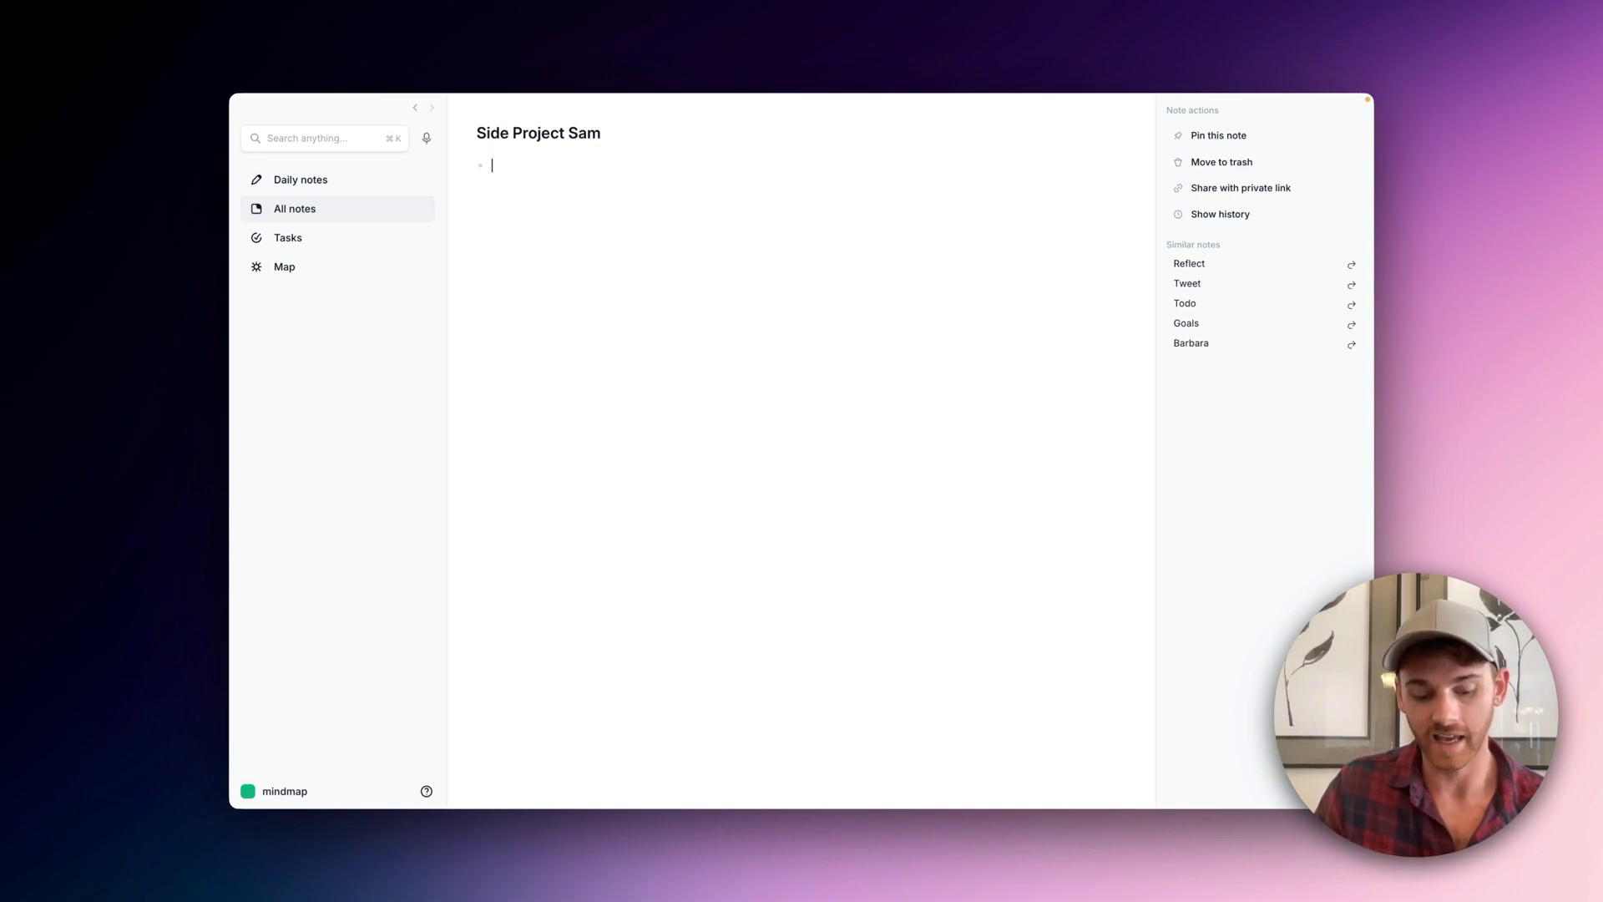
key("super+shift+Return")
type("Make m")
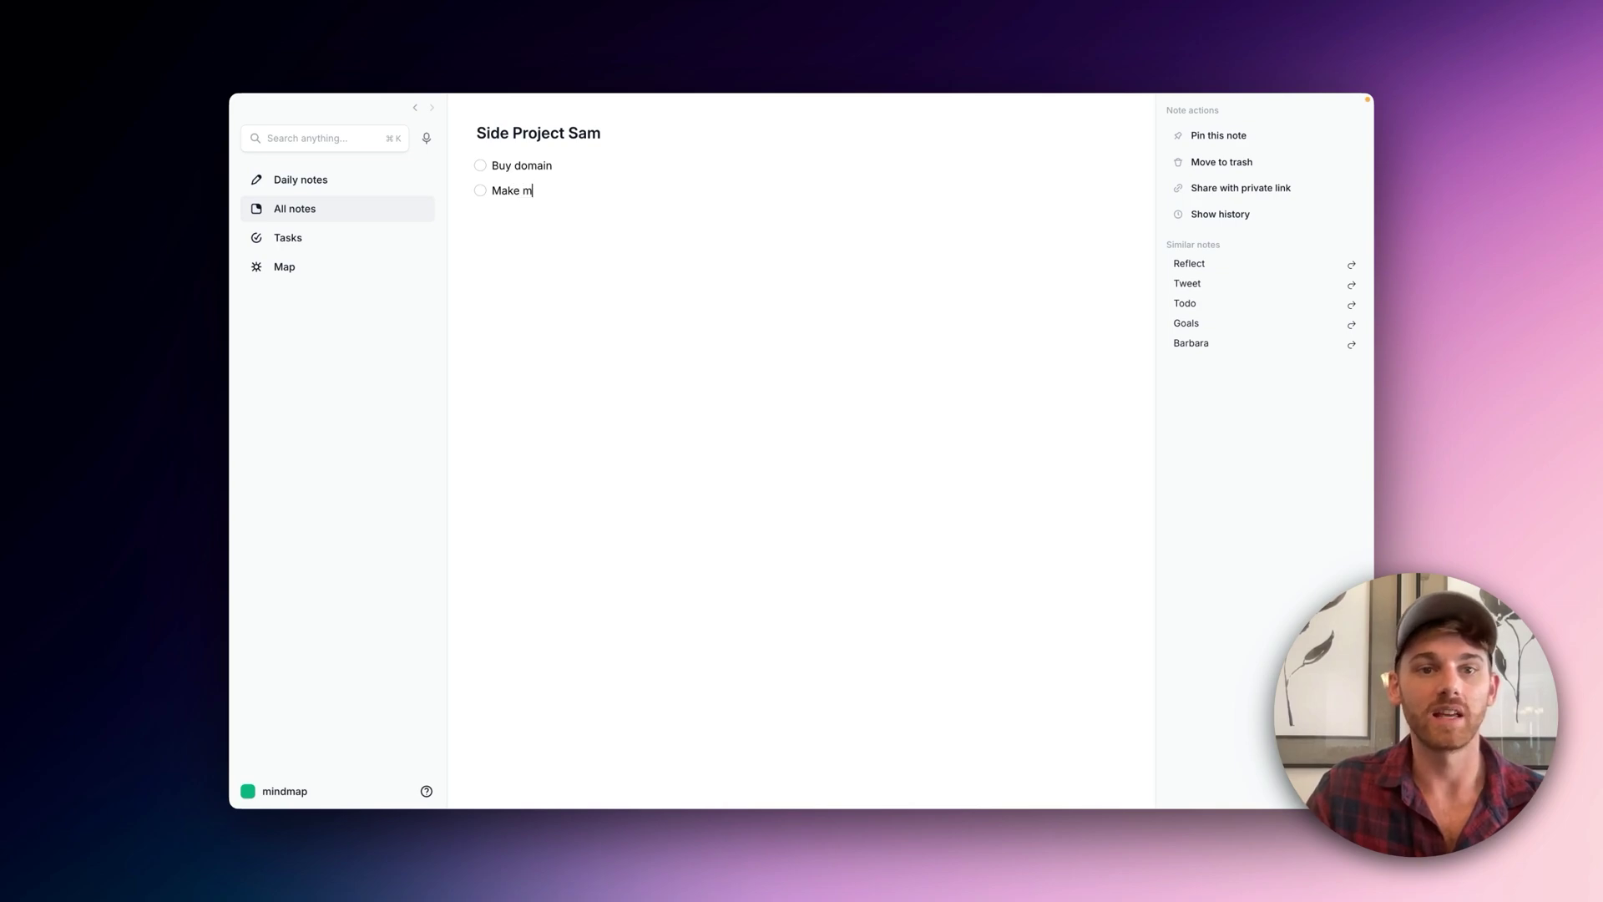
key("BackSpace")
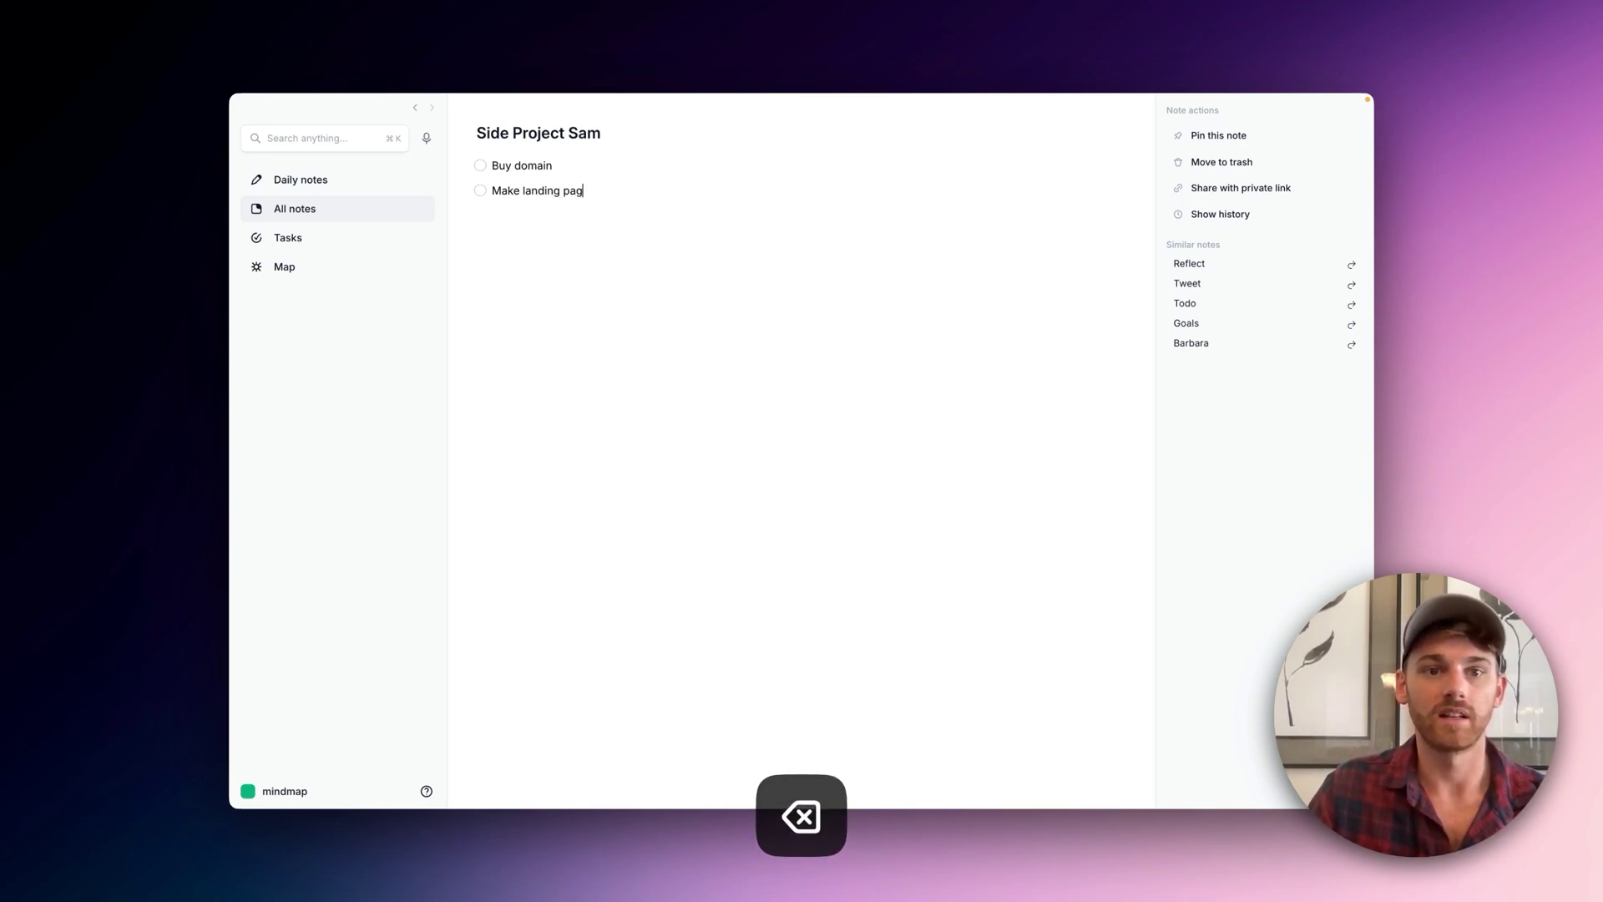
type("e")
key("Return")
type("Share on Product H")
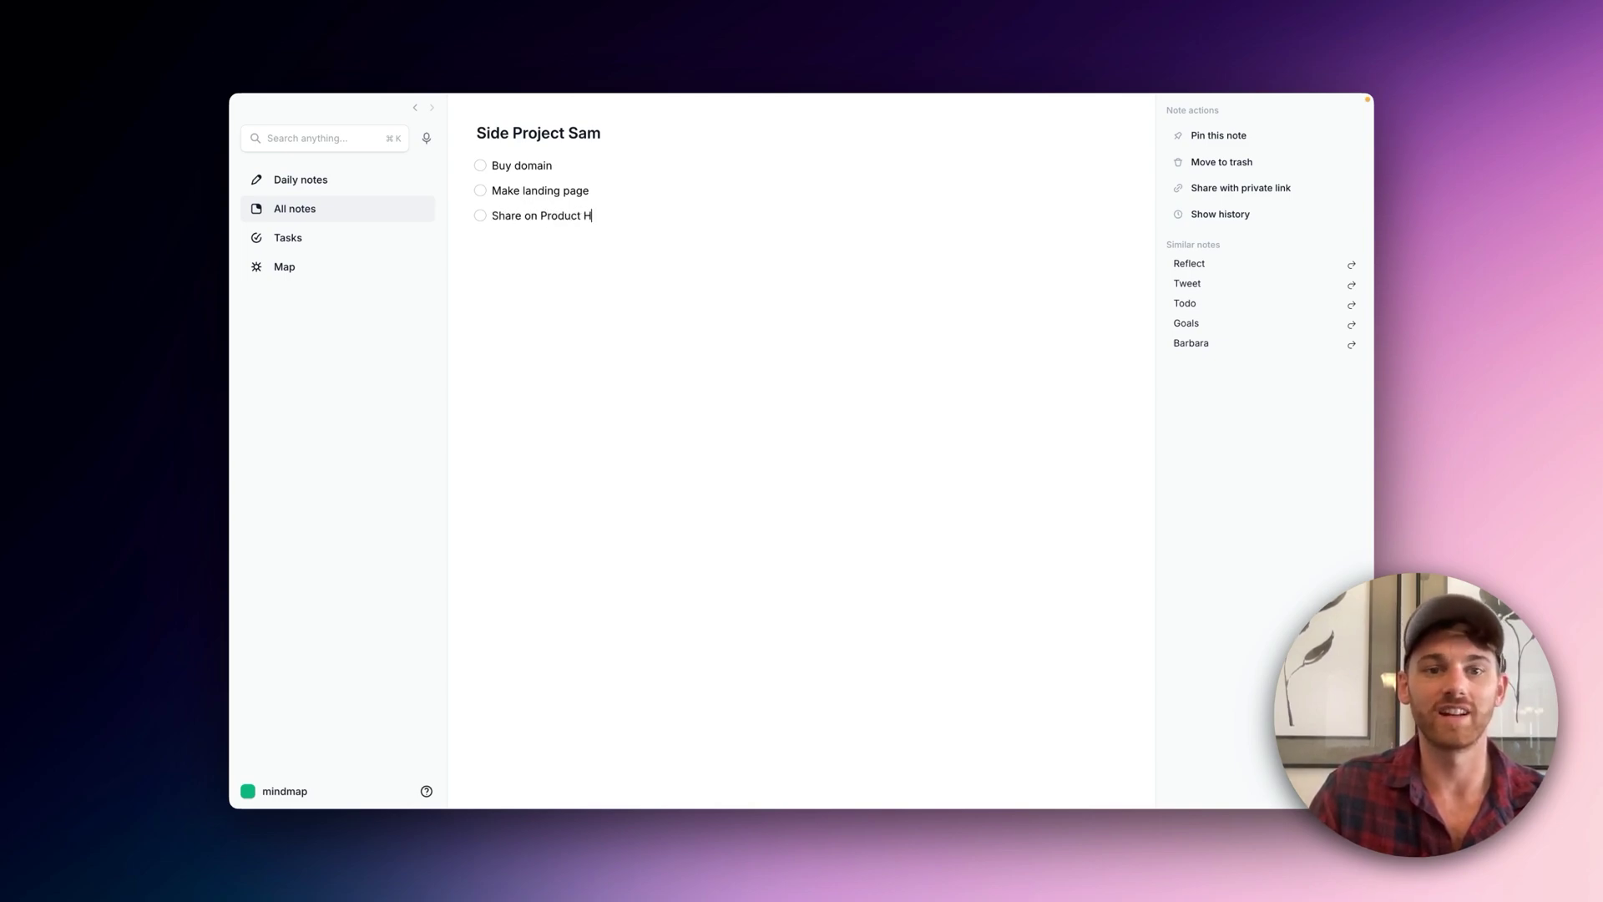
type("unt")
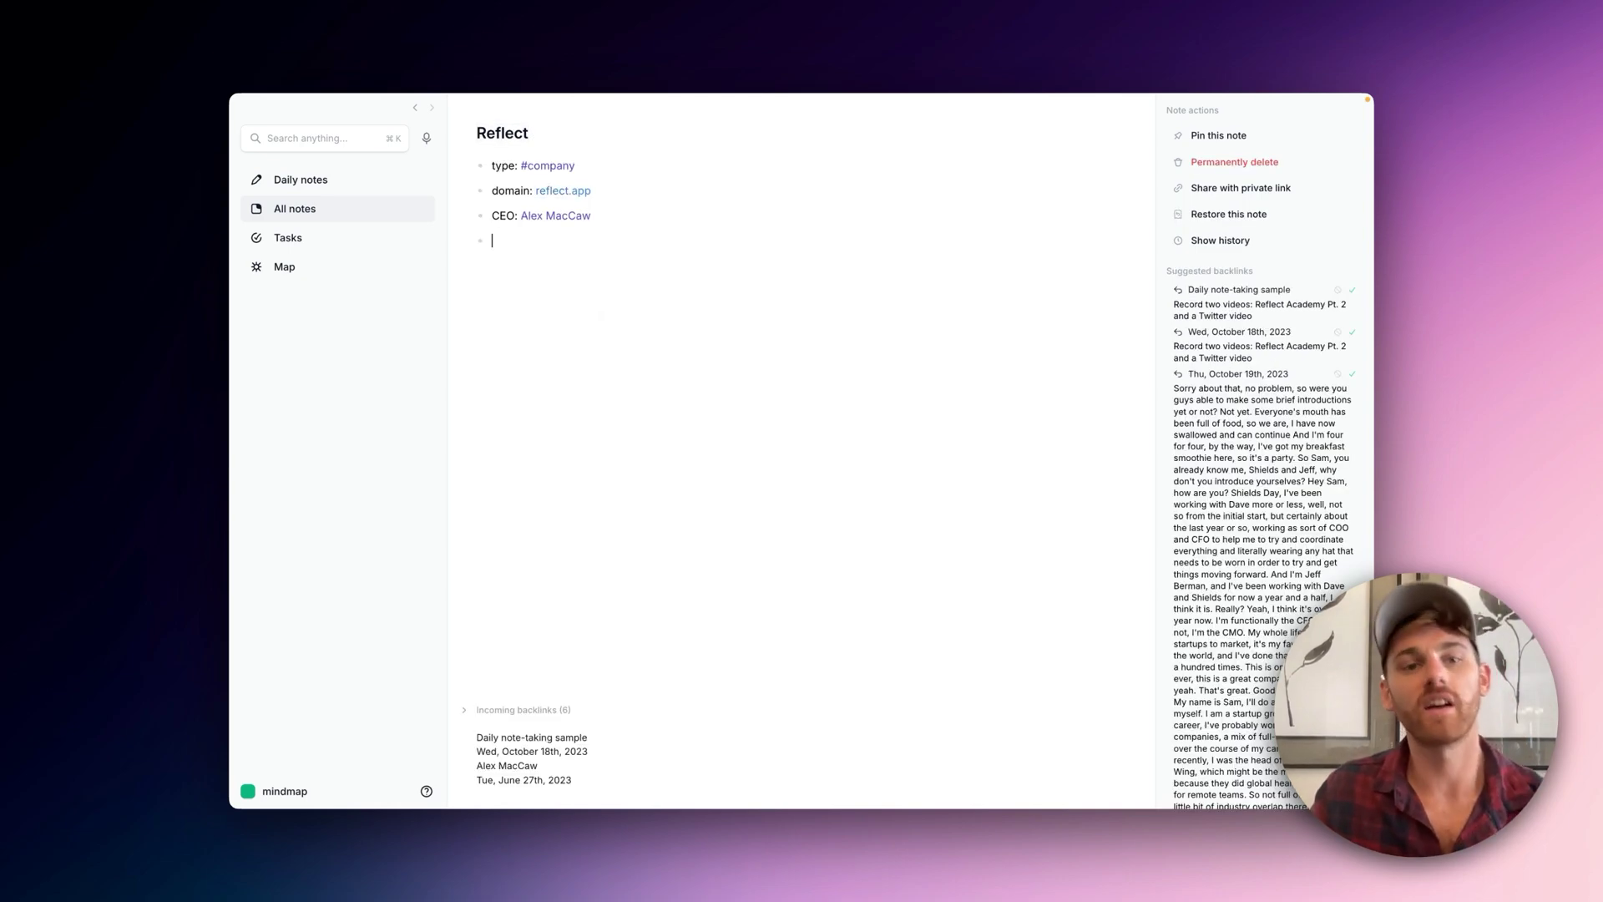
Step: Add a 'Tasks' bullet with Do Keyword research and Record video as tasks beneath it
key("BackSpace")
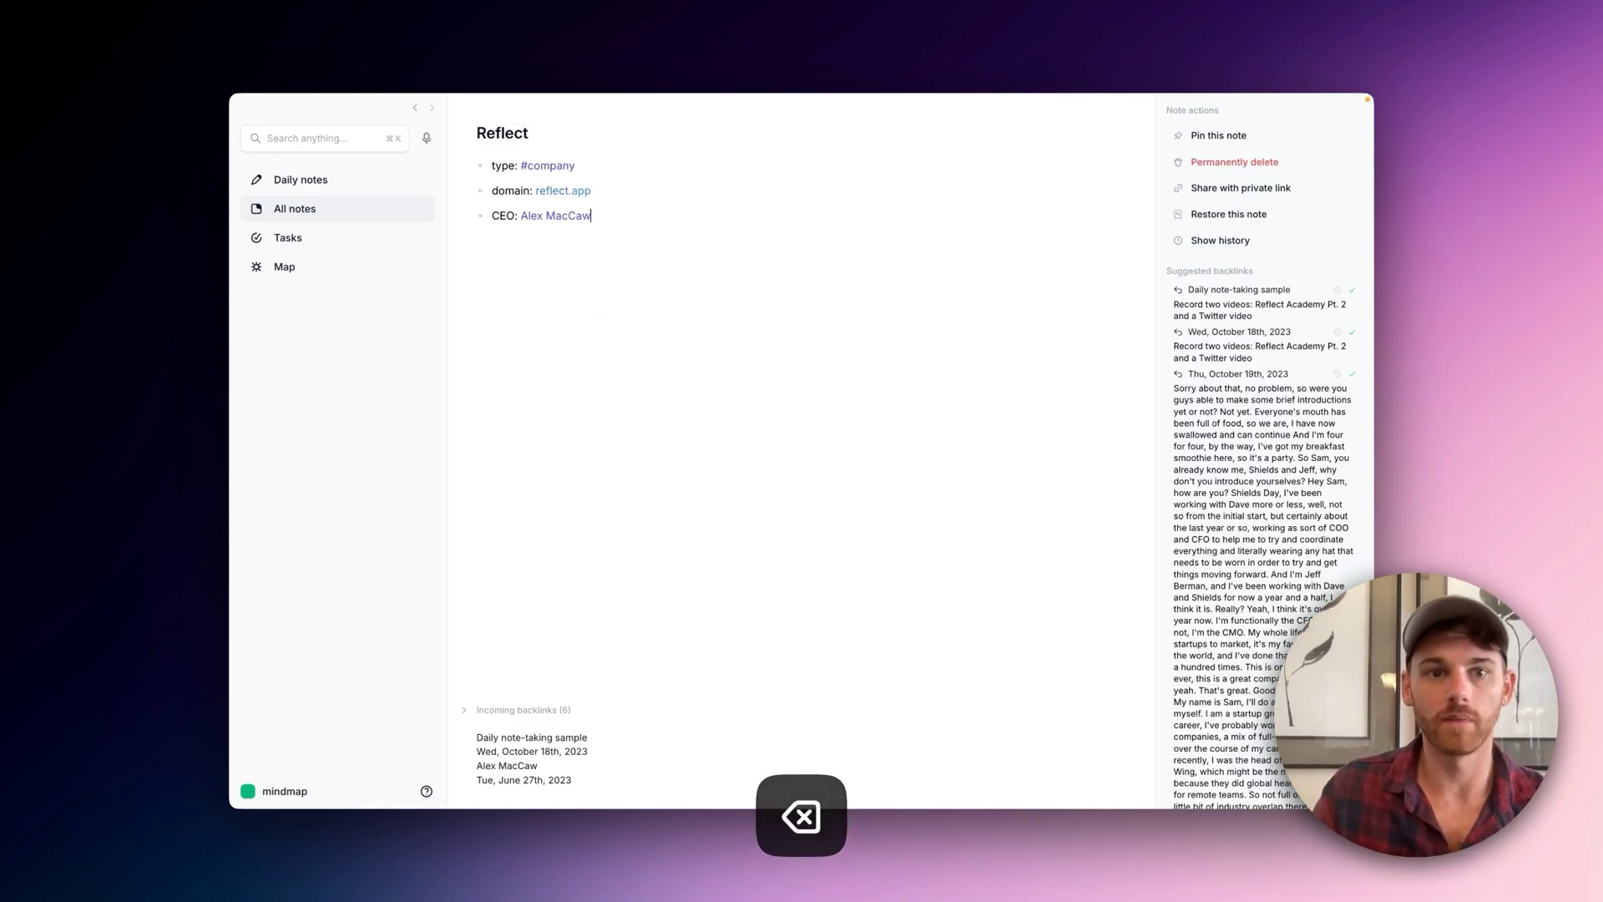
type("Tasks")
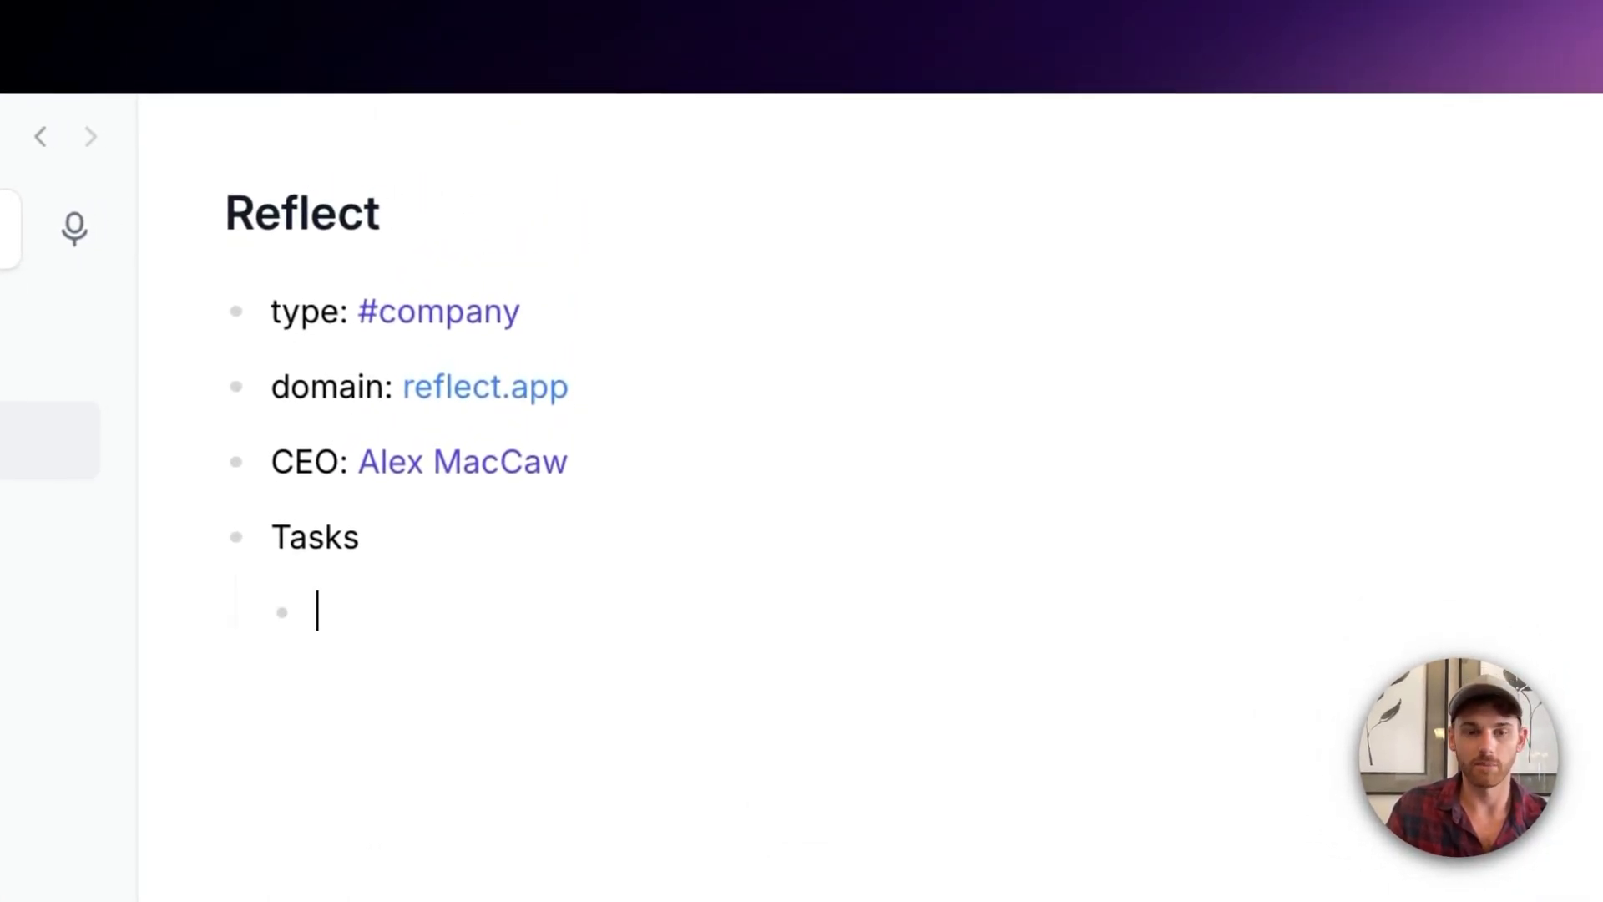
key("super+Return")
key("super+shift+Return")
type("Do Keyword research")
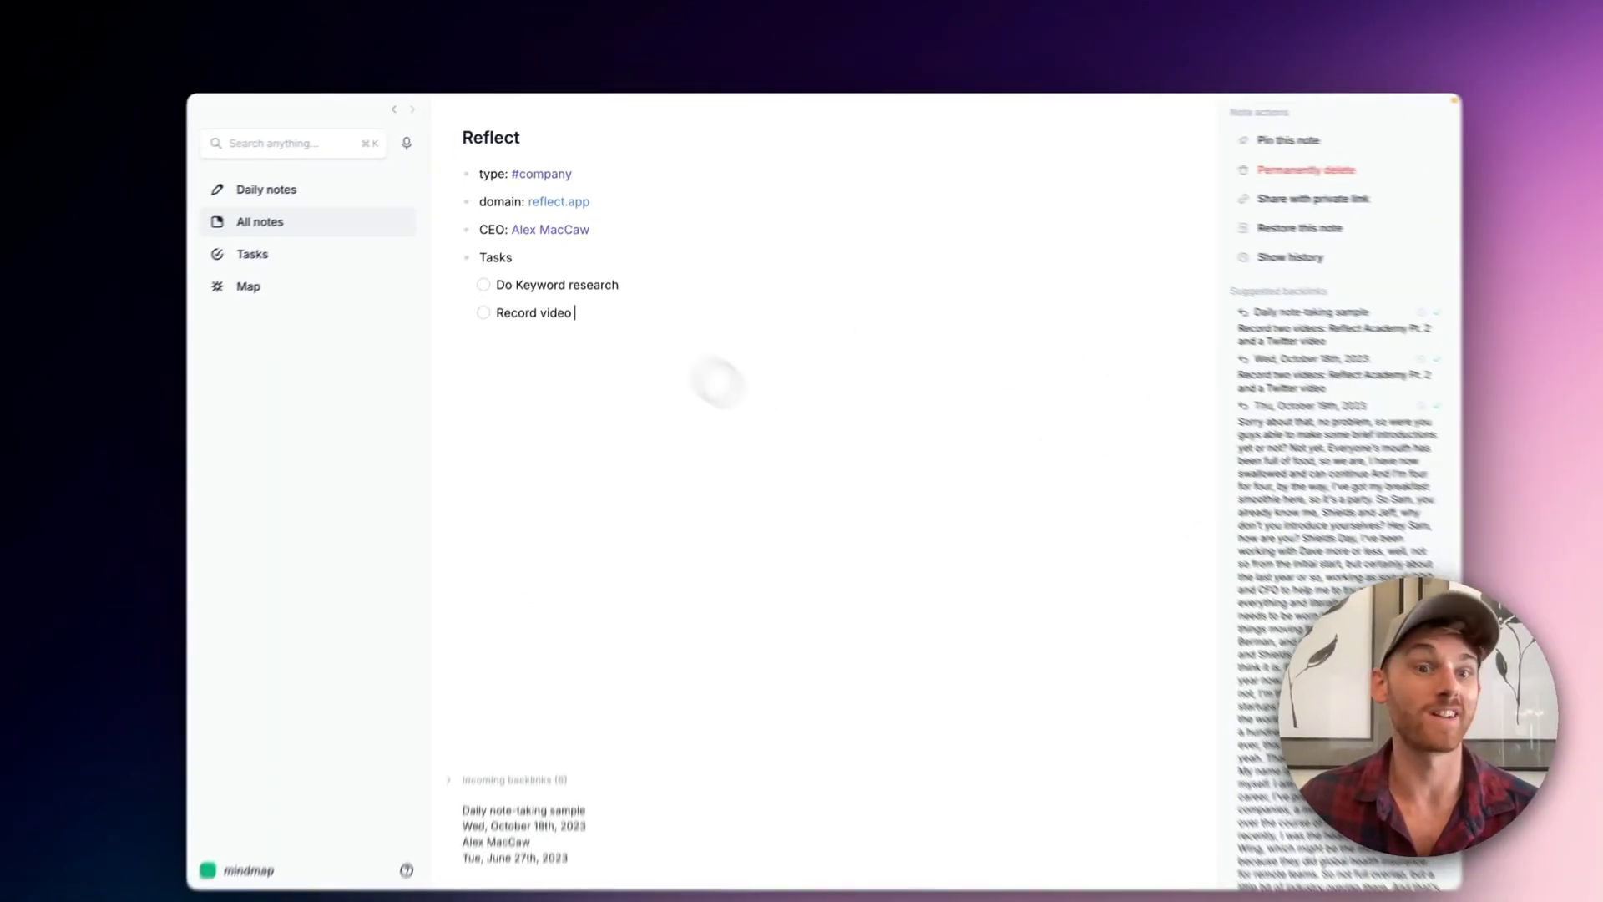
Step: Check off Buy domain under Side Project Sam on the Tasks page
left_click(276, 238)
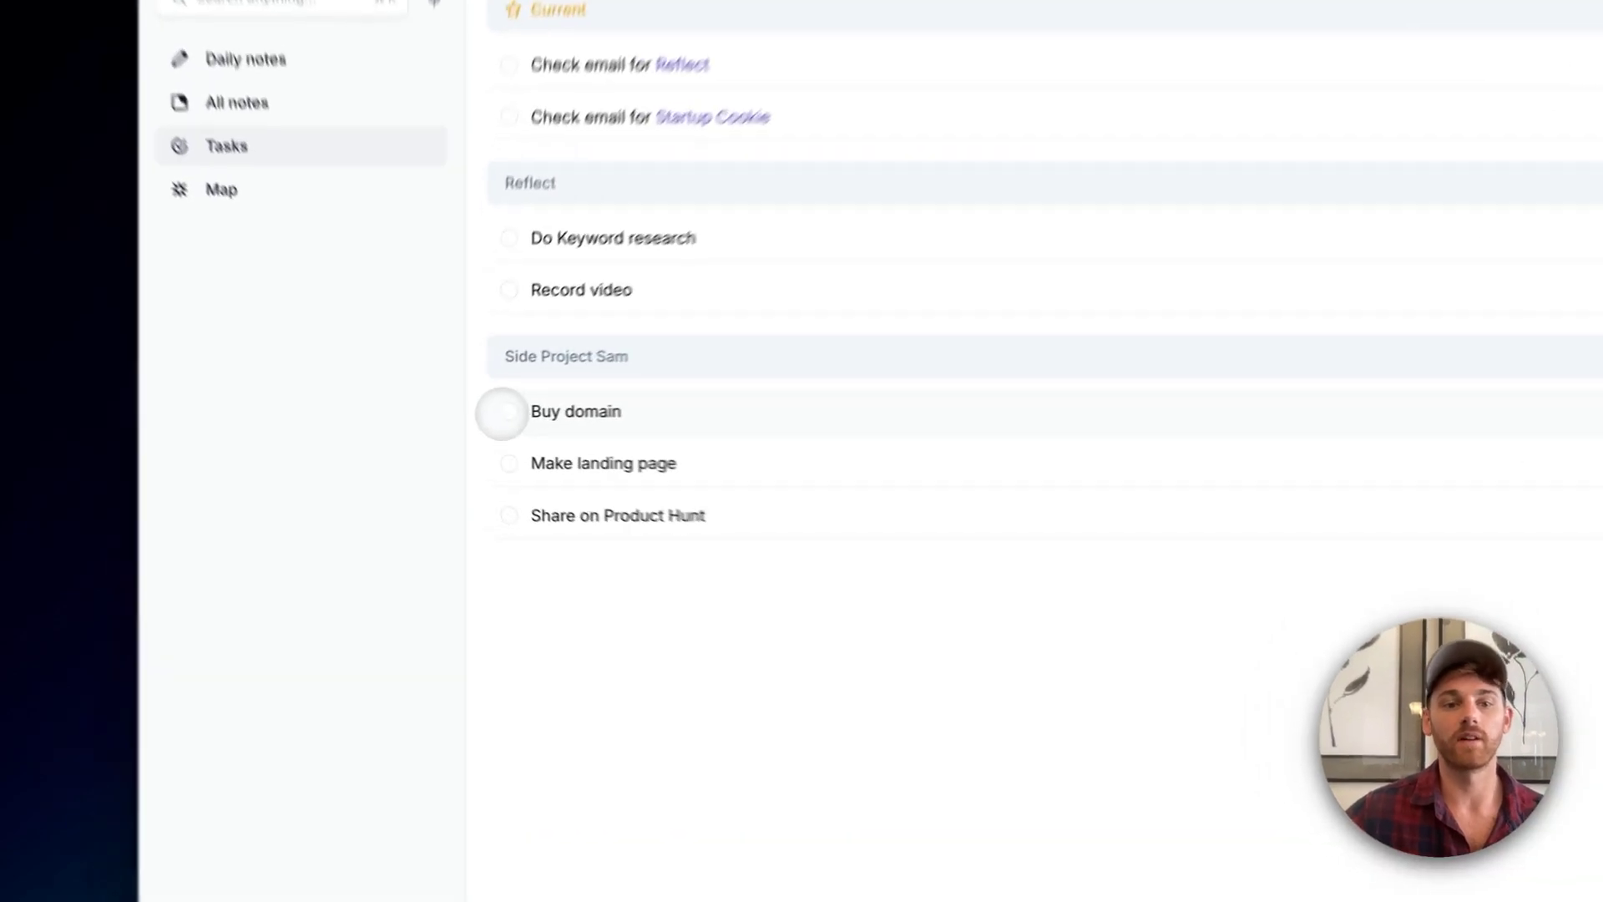
left_click(476, 415)
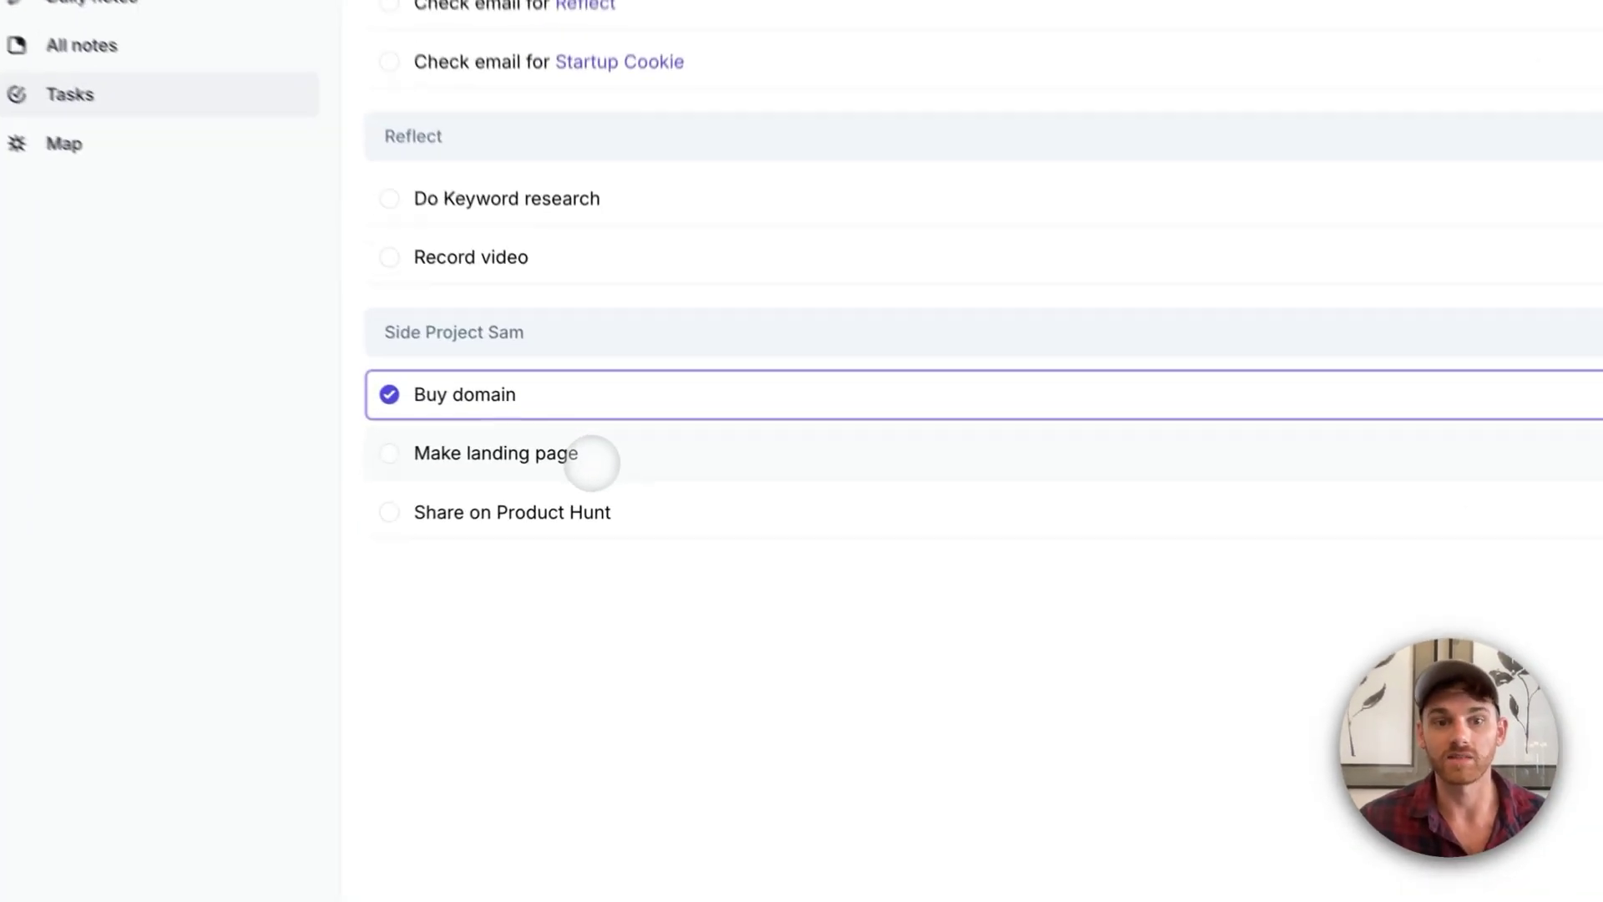
Step: Add a '1 week from now' date link (8/22/2024) to the Make landing page task
left_click(594, 449)
type("[[")
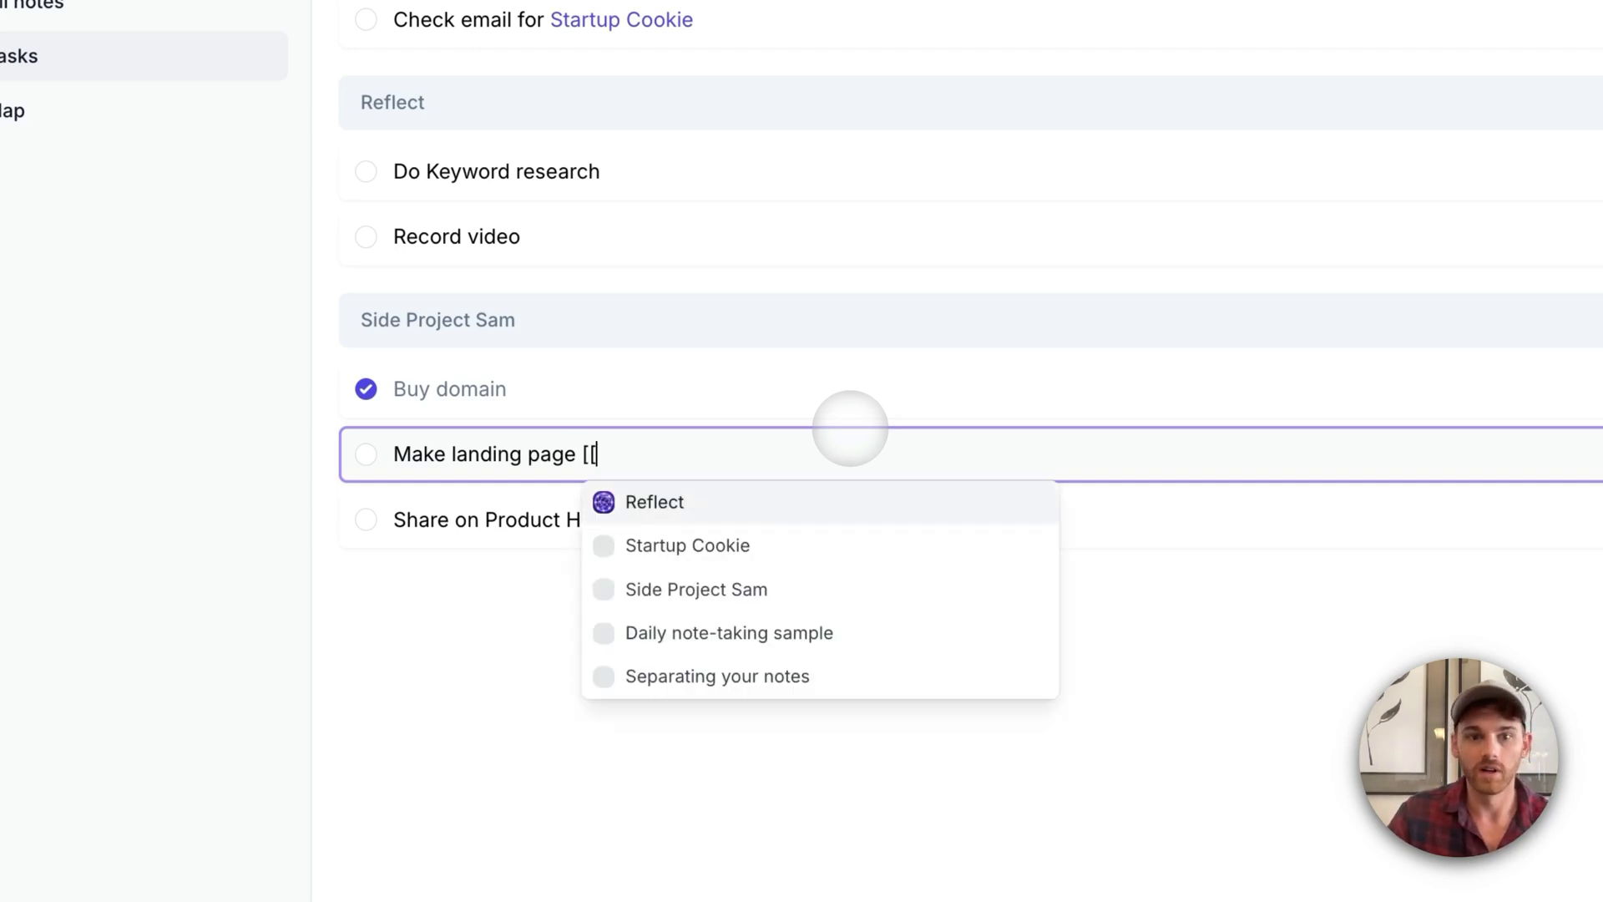
type("one week from")
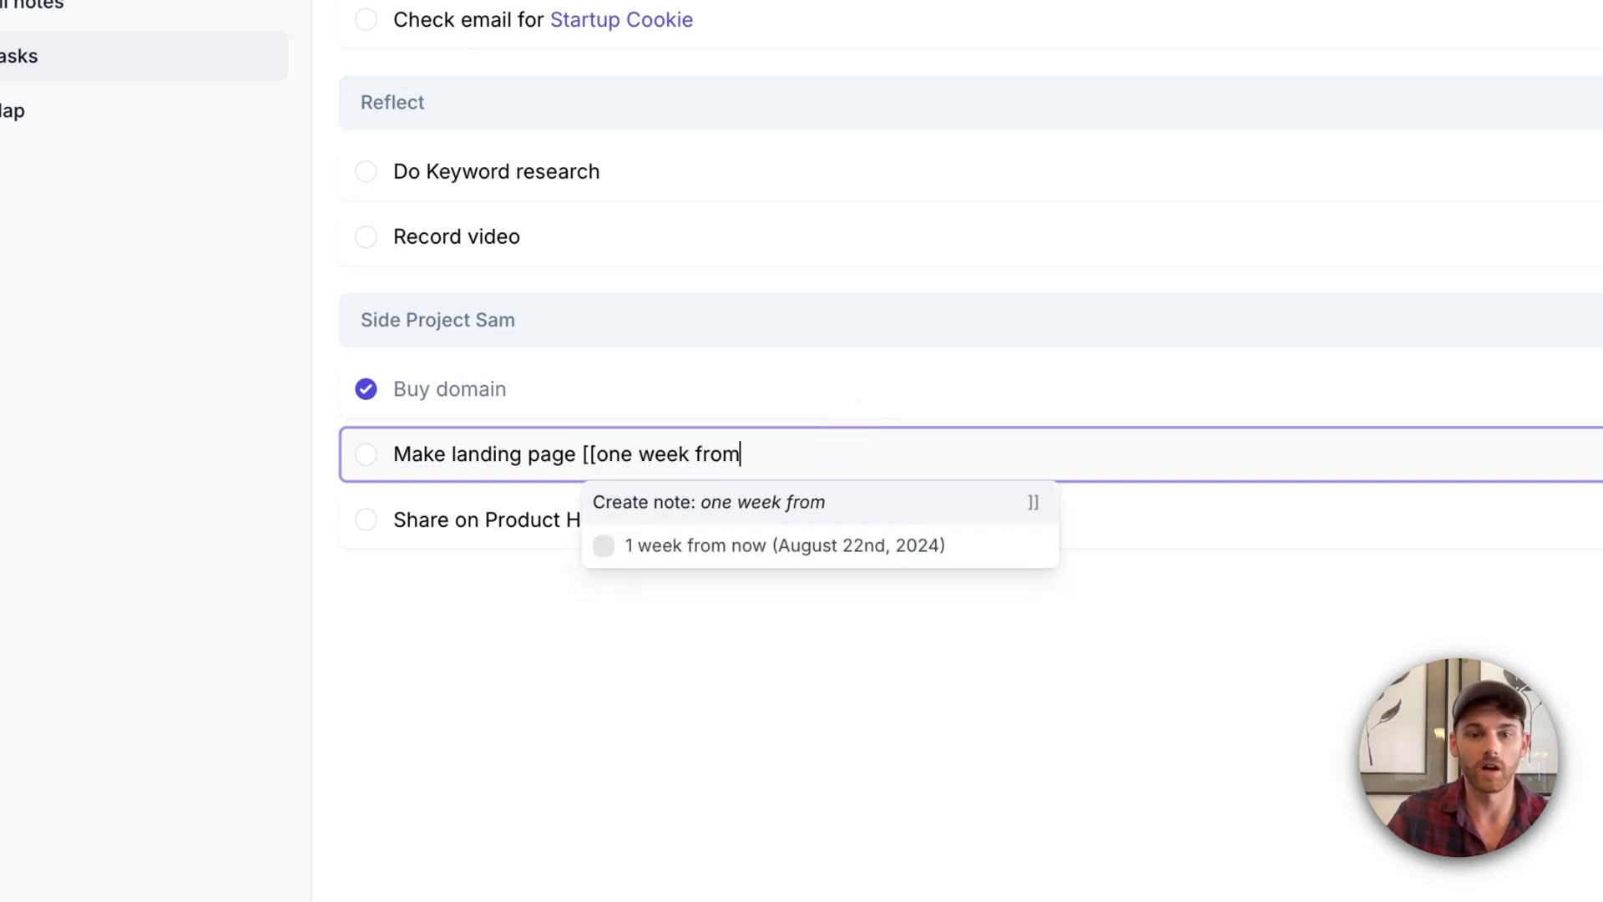
key("Down")
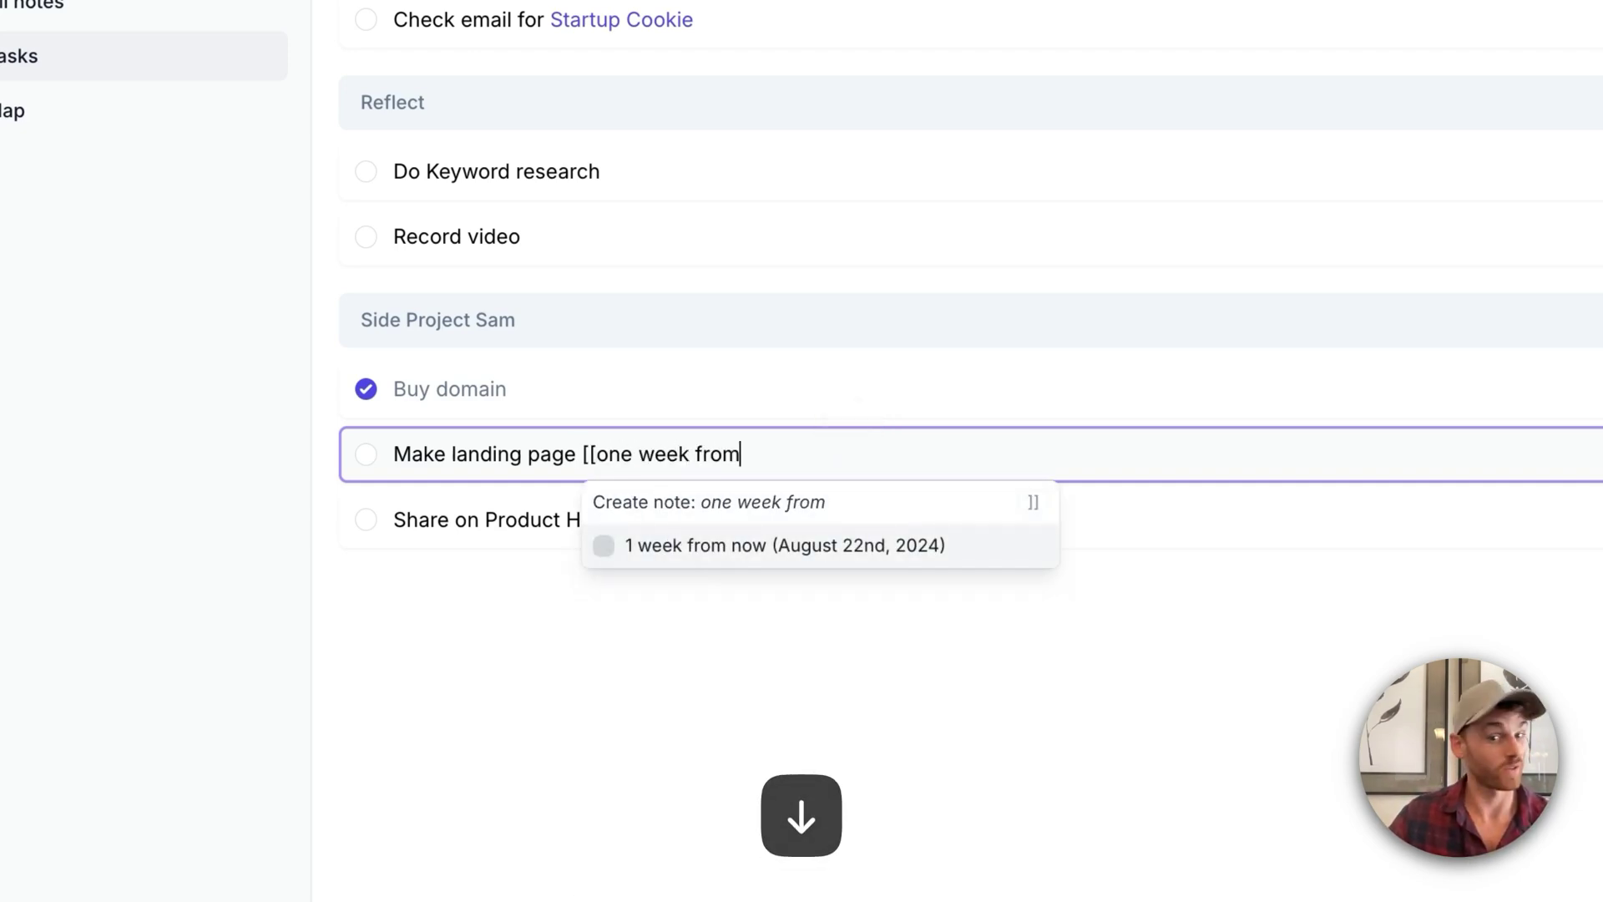
key("Return")
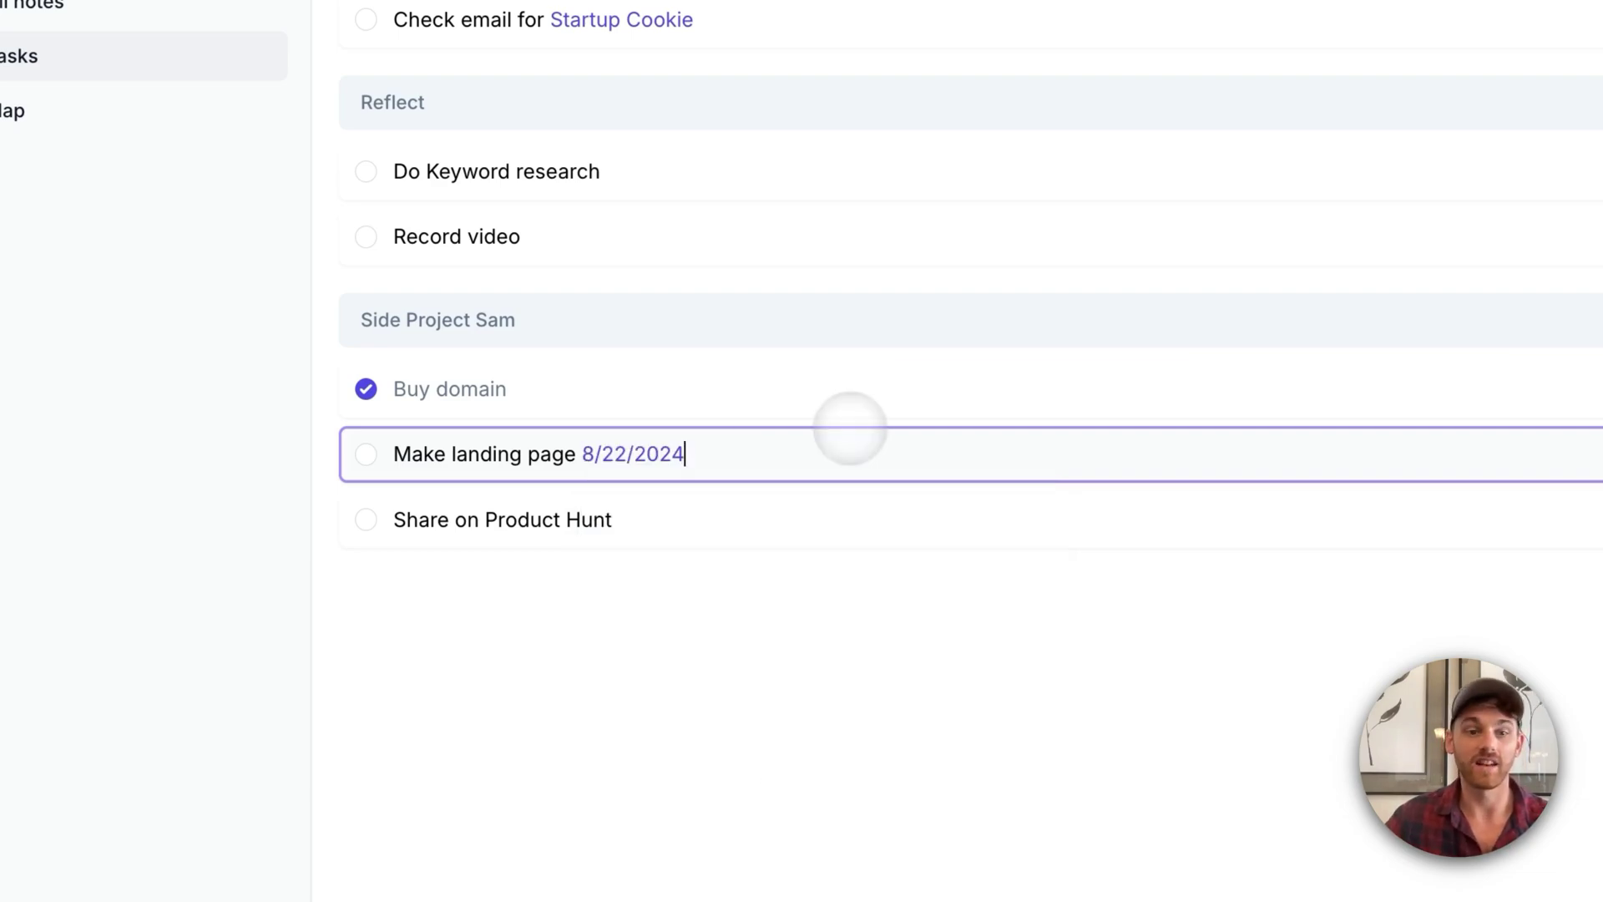
left_click(845, 655)
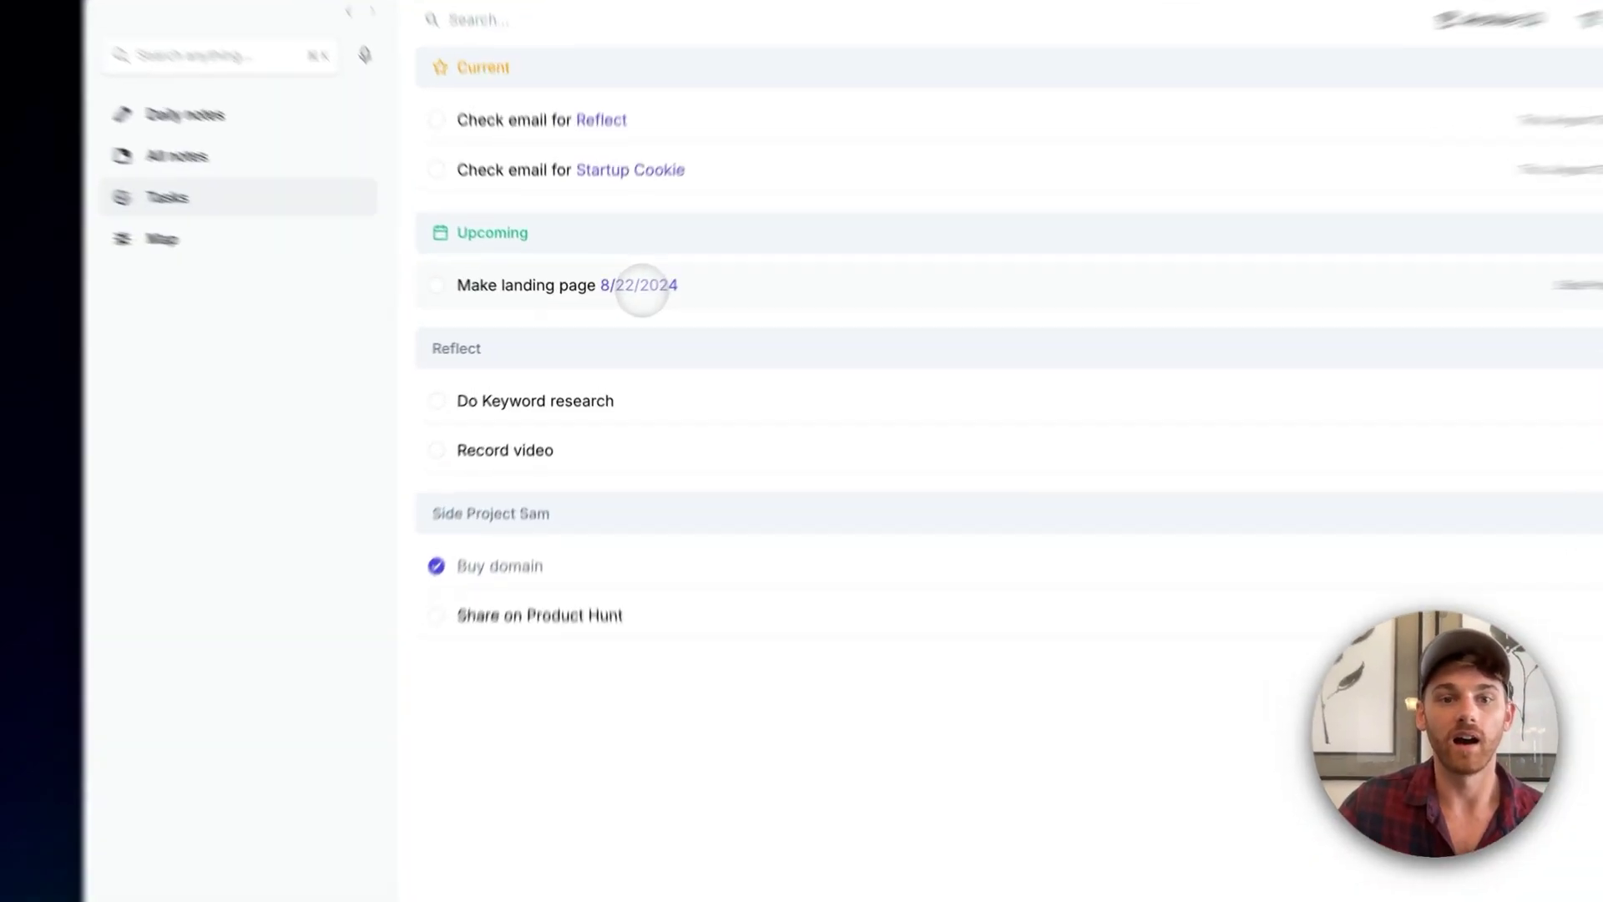
Step: Open the 8/22/2024 daily note, then delete the stray ')' after 'manually tag everything'
left_click(621, 299)
left_click(662, 273)
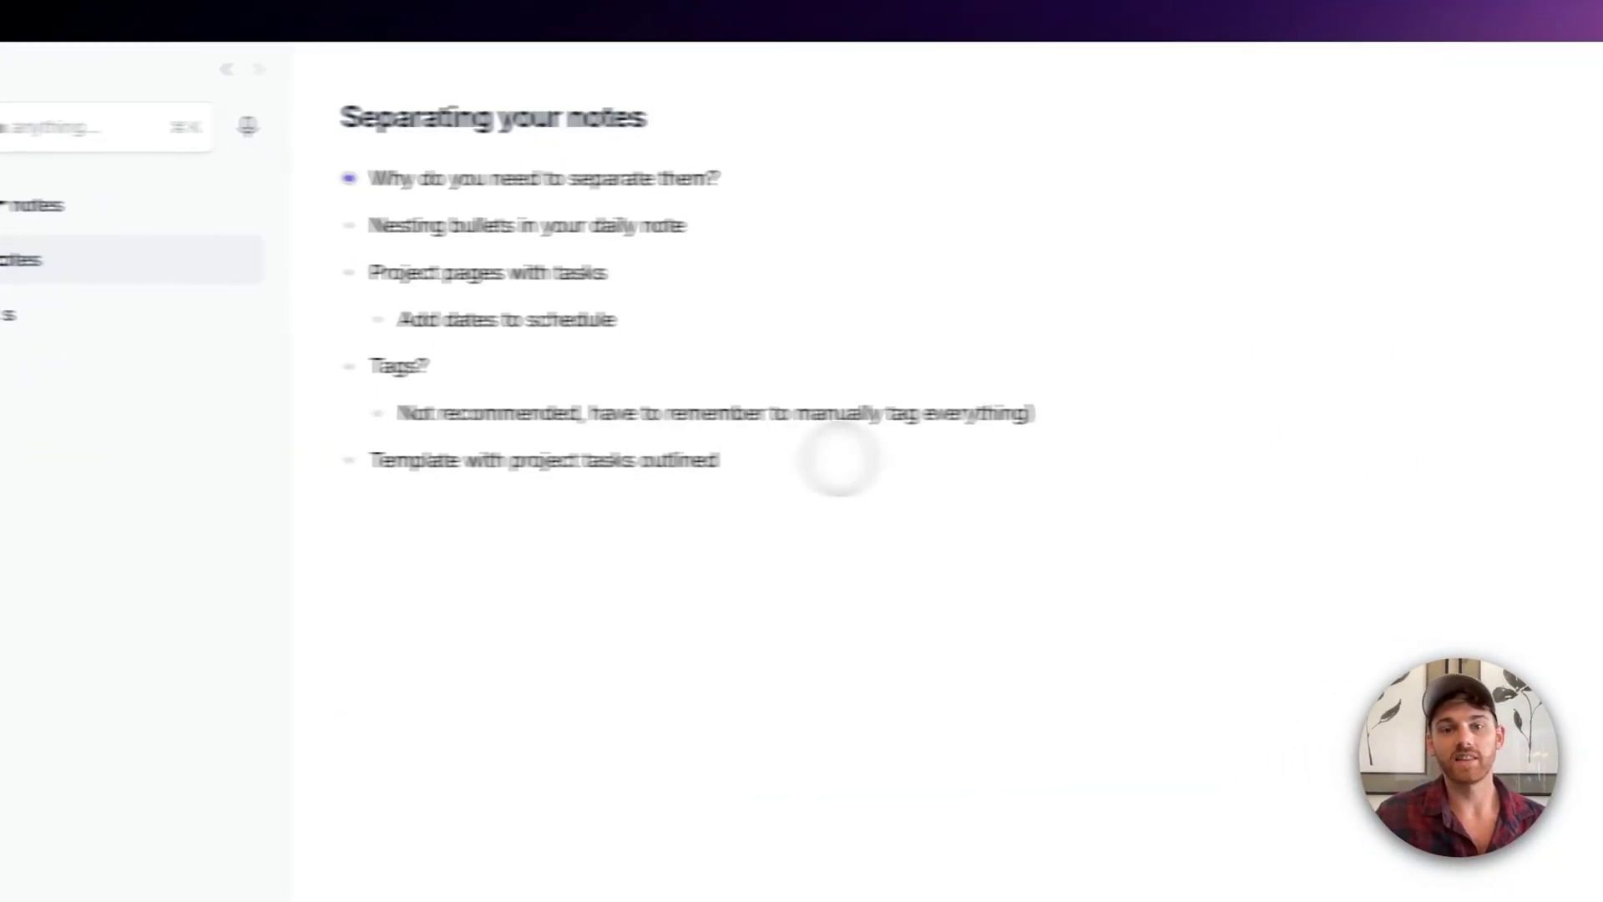
left_click(904, 418)
key("BackSpace")
key("BackSpace")
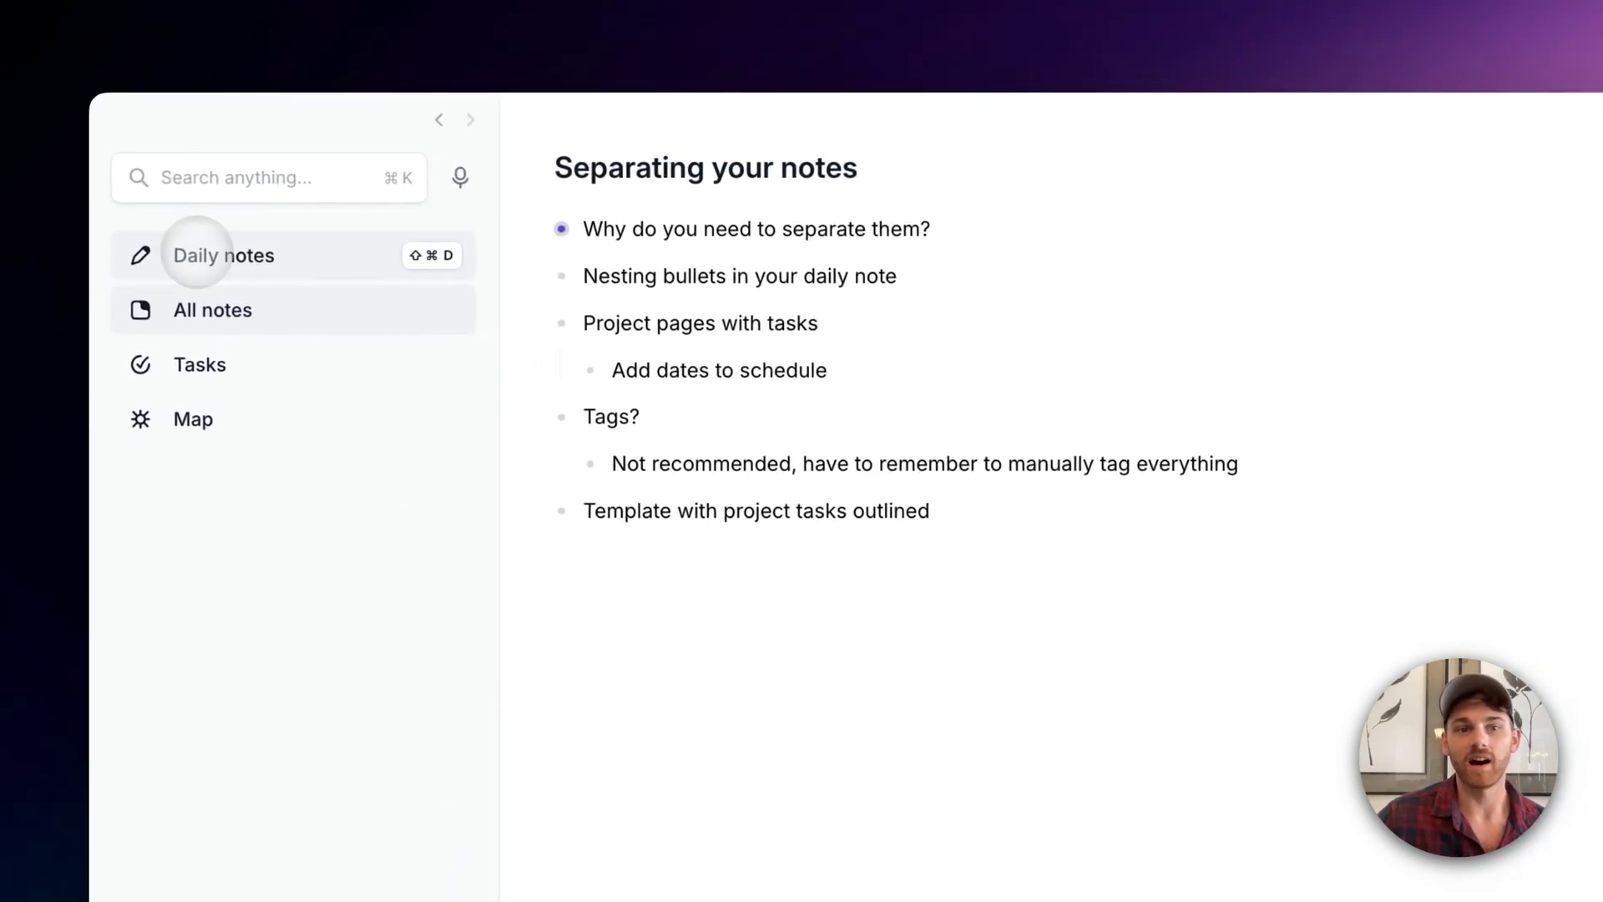
Step: In the August 22nd daily note, tag the first bullet #reflect and add a #startupcookie tag
left_click(317, 258)
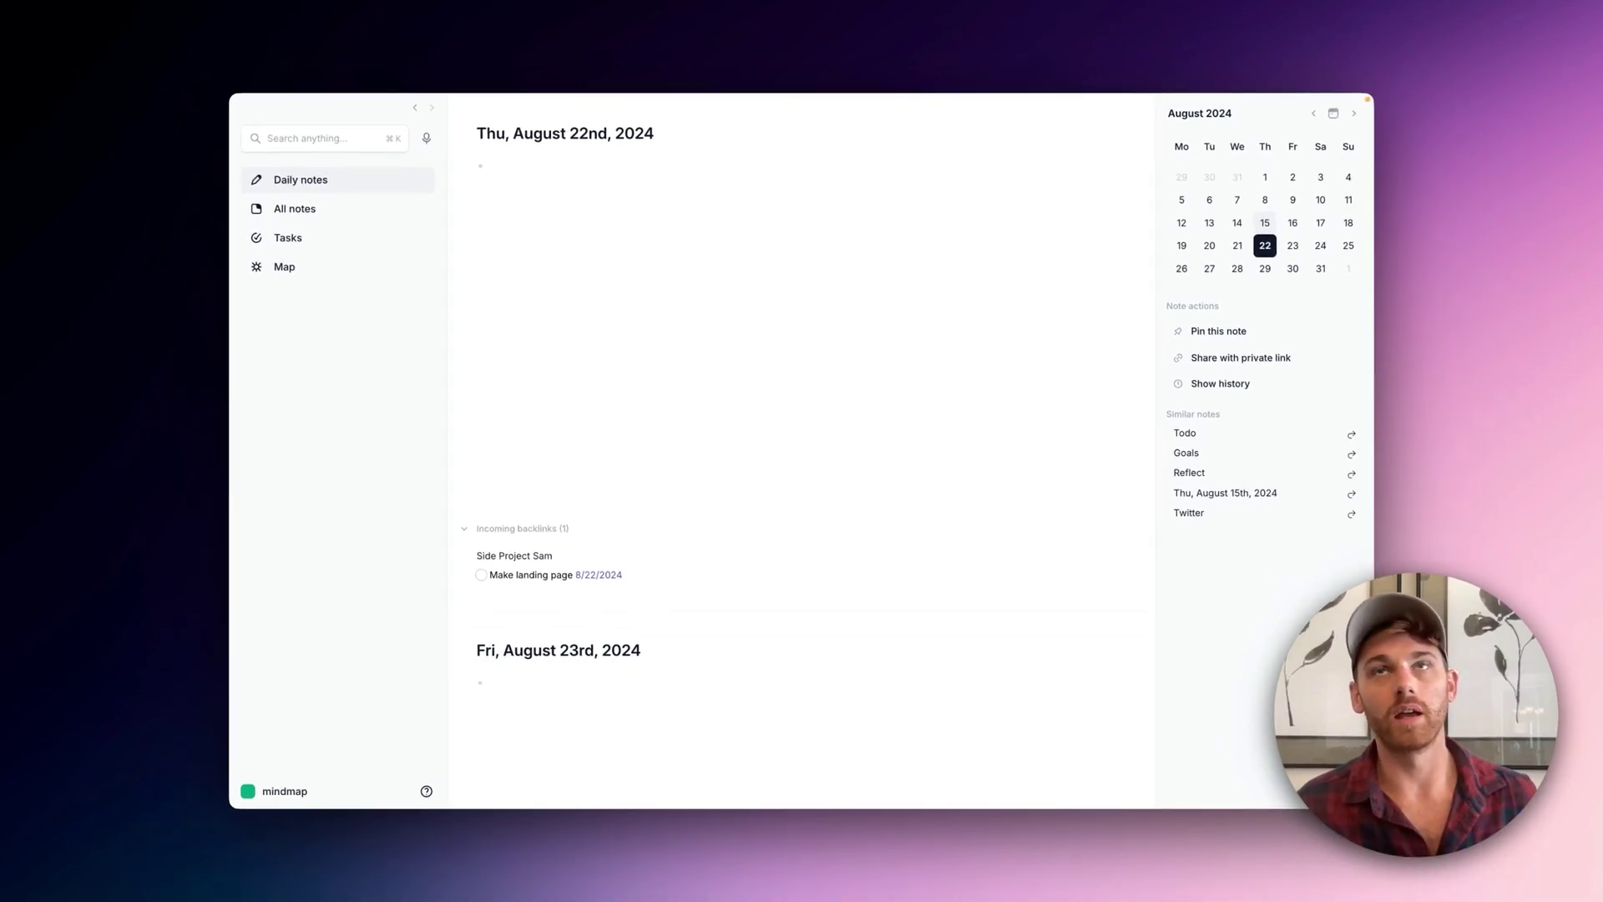
key("BackSpace")
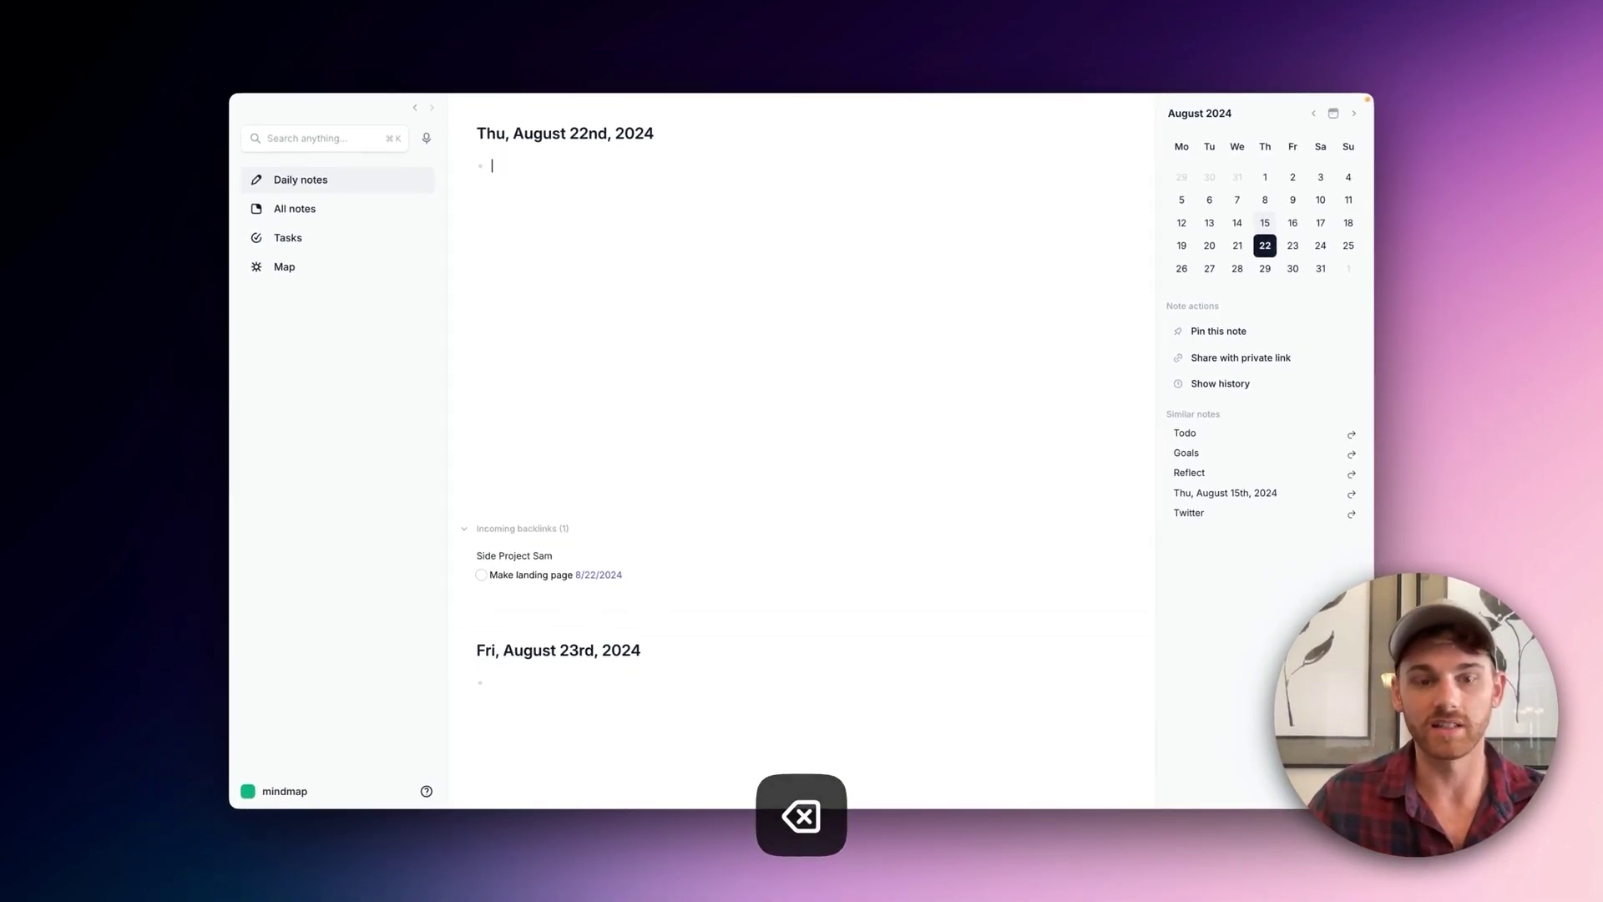
type("#reflec")
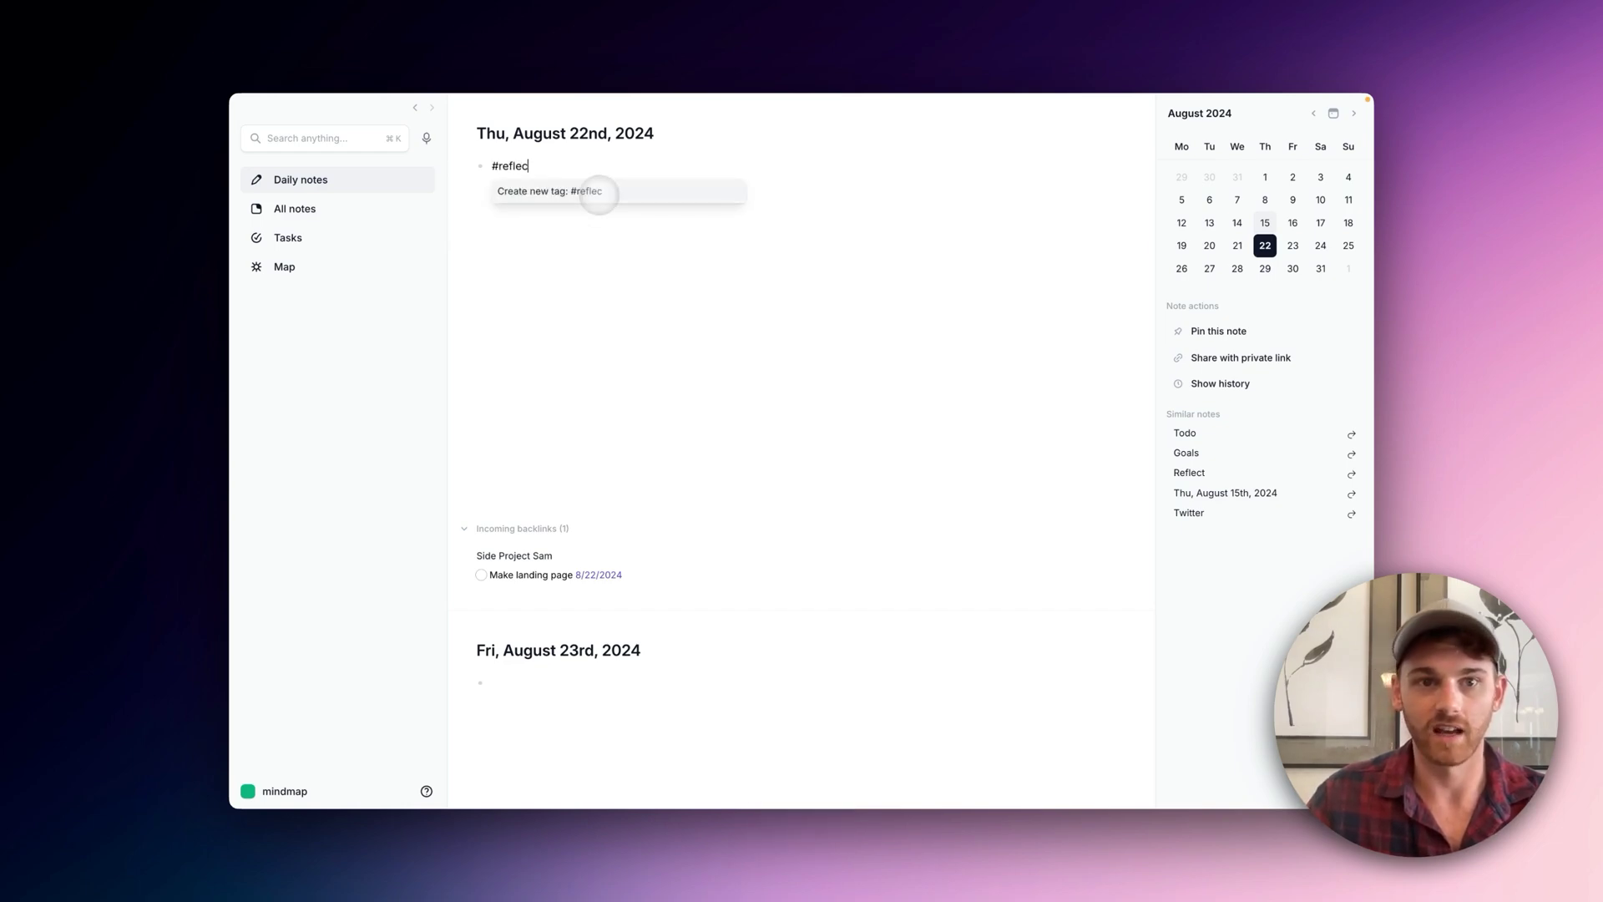
type("t")
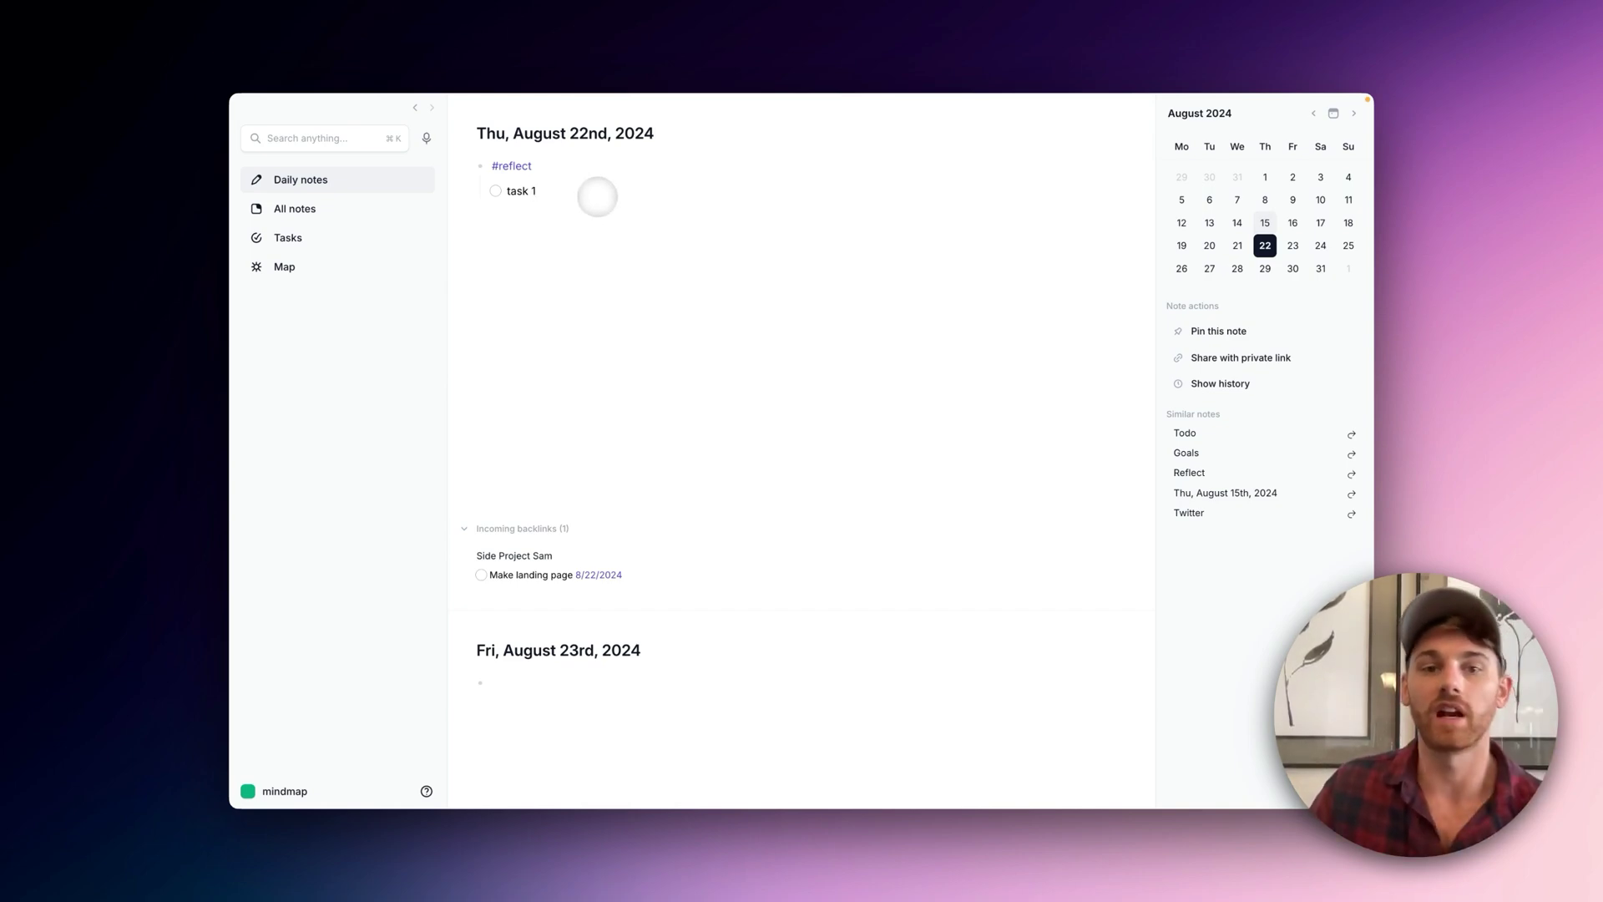
key("BackSpace")
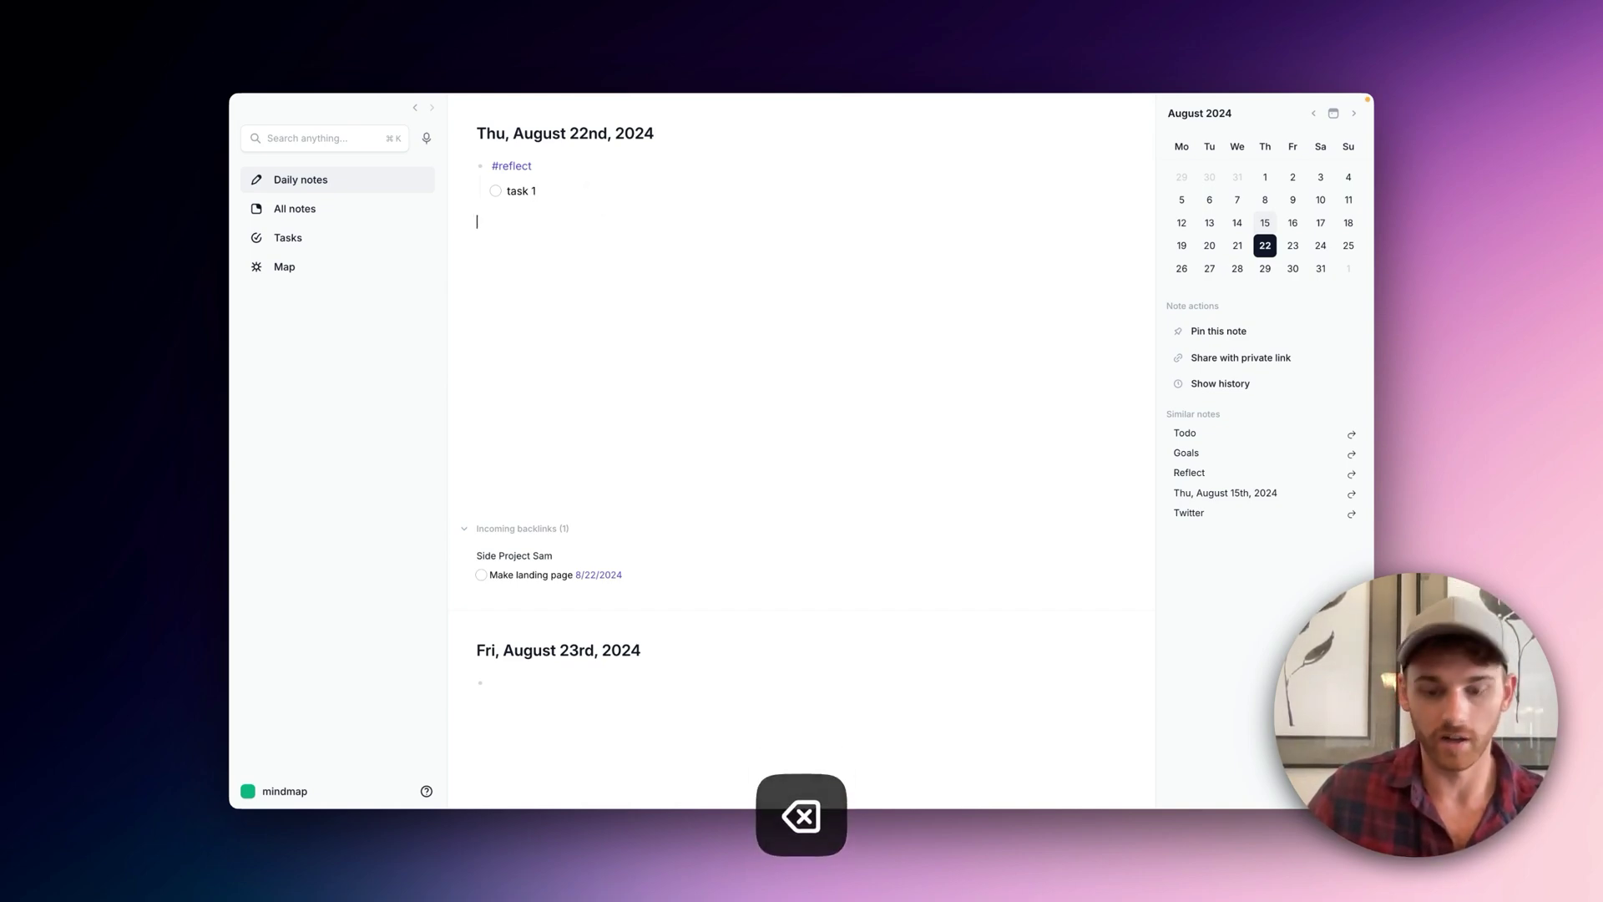
type("#startupcookie")
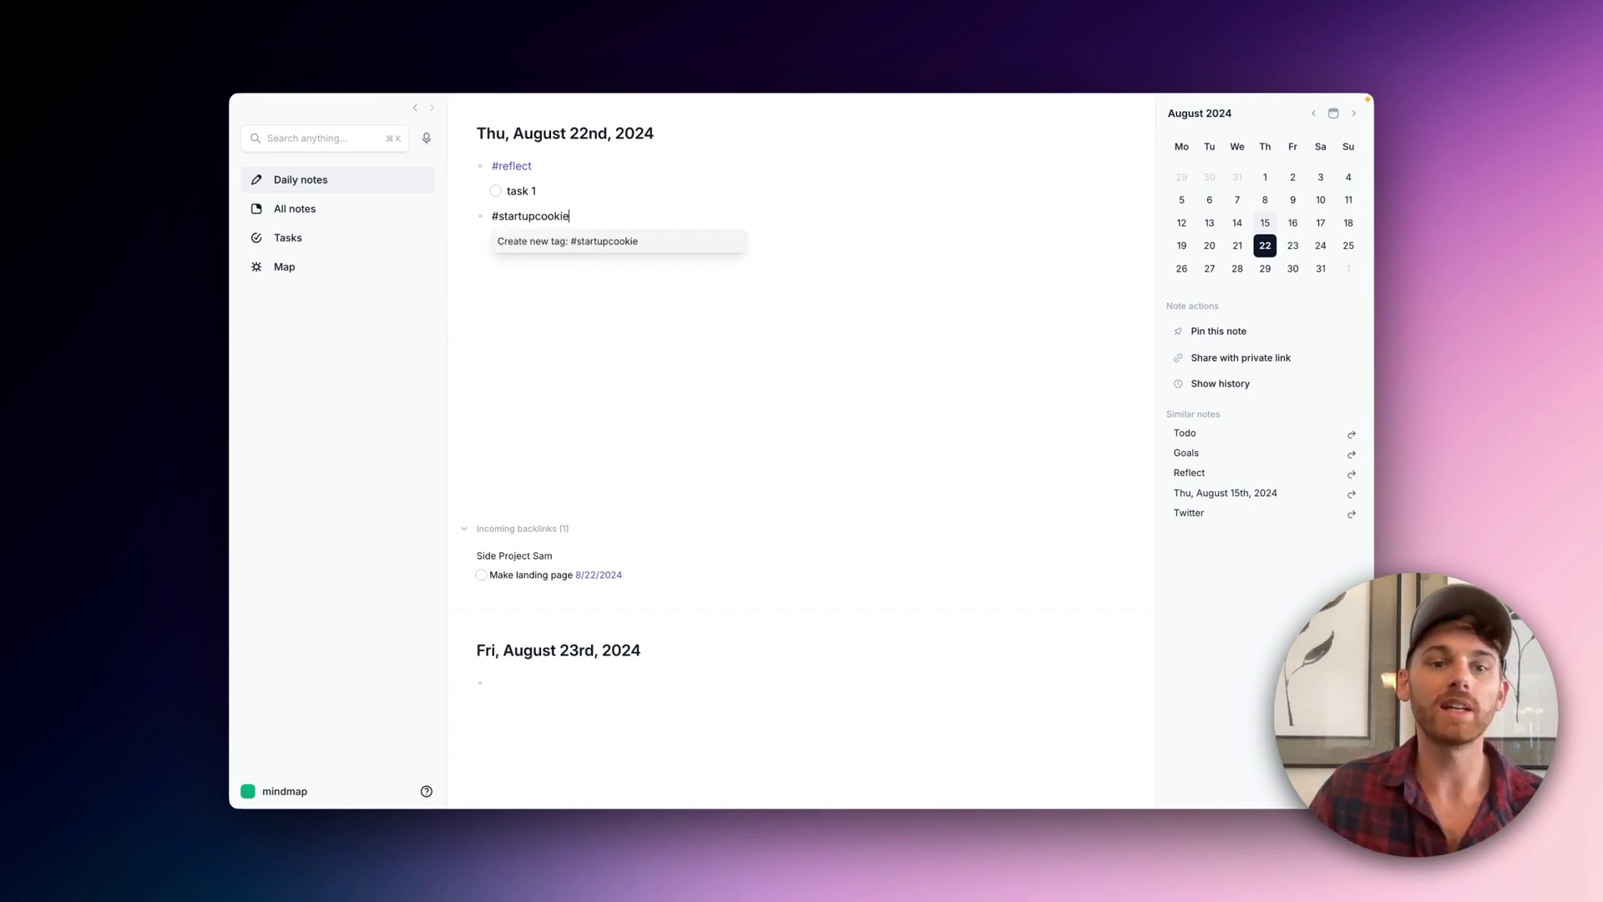
key("Return")
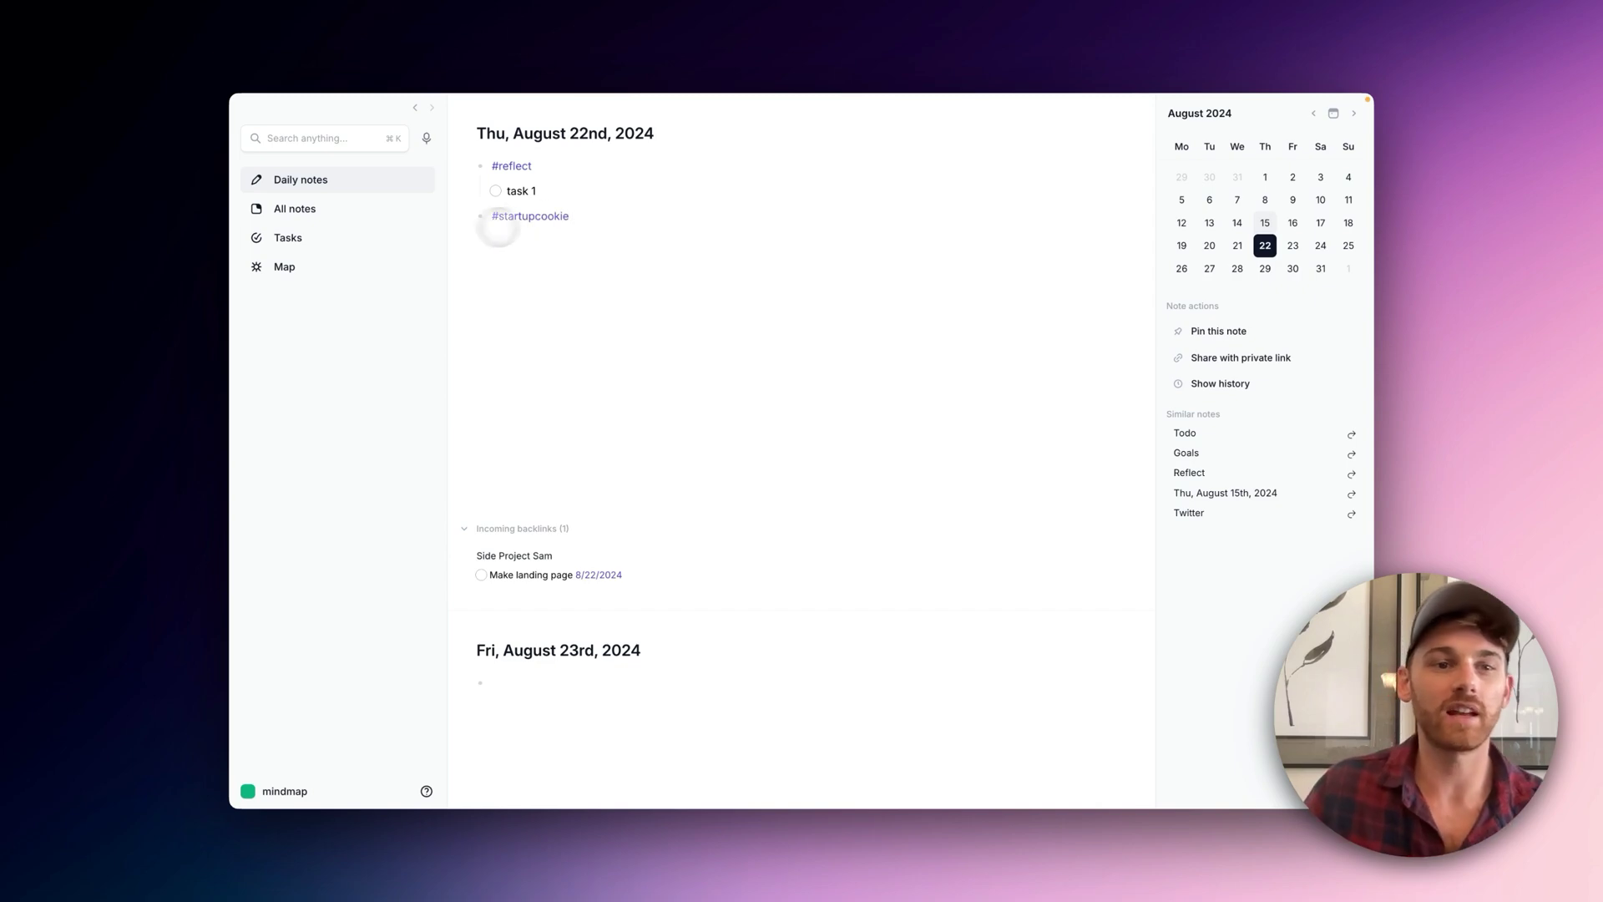
Step: Add a #reflect tag after #company on the Reflect note's type line
left_click(321, 211)
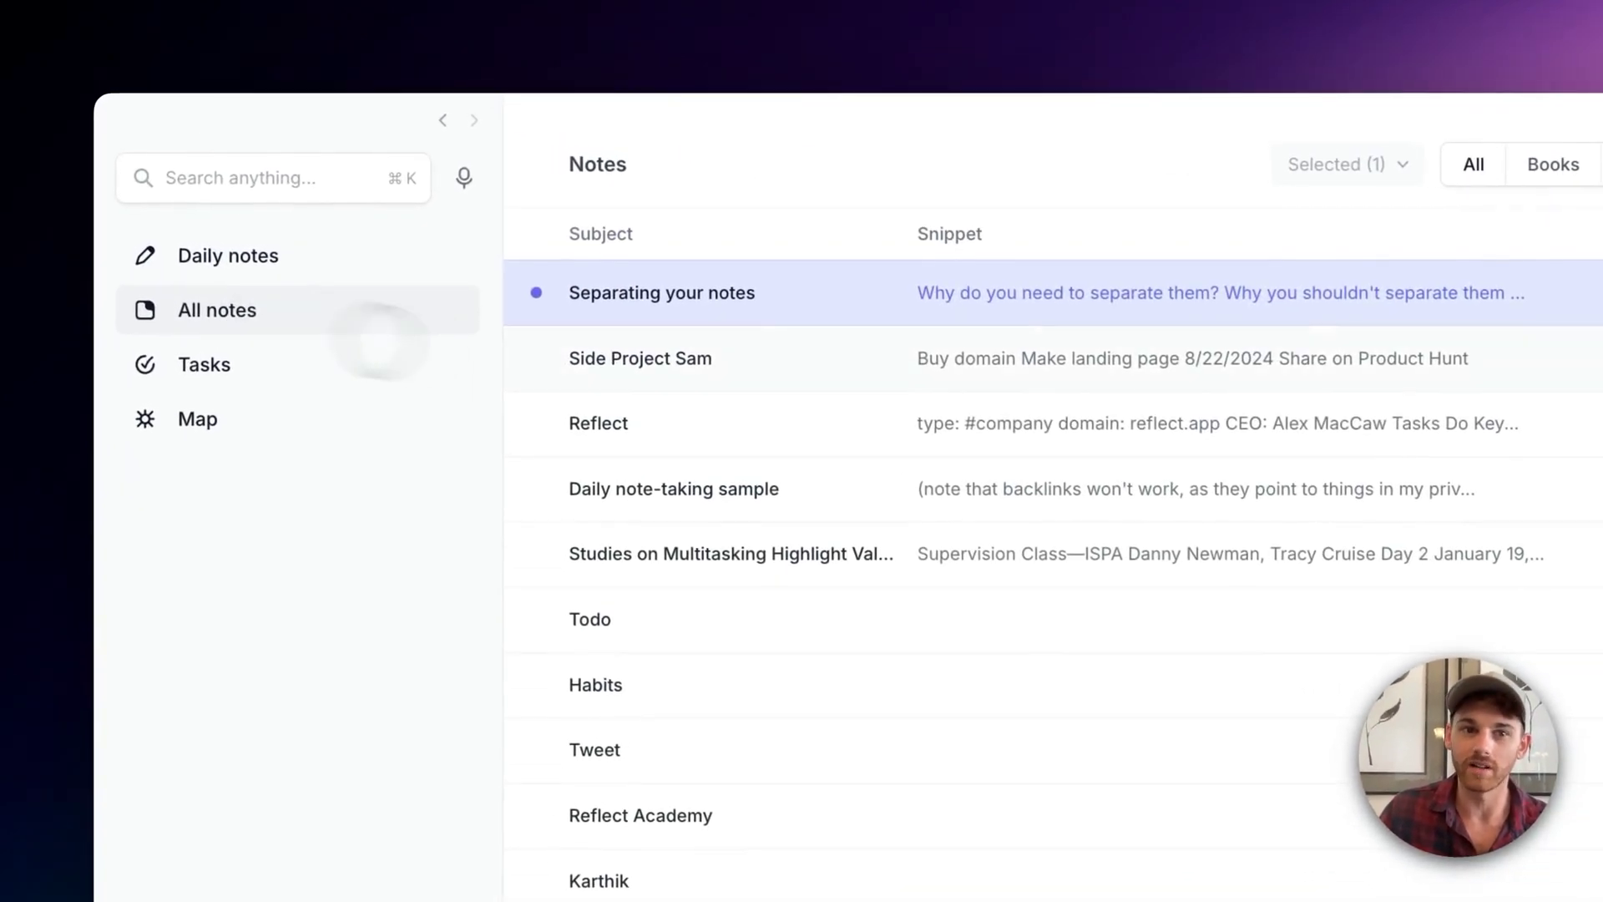
left_click(643, 422)
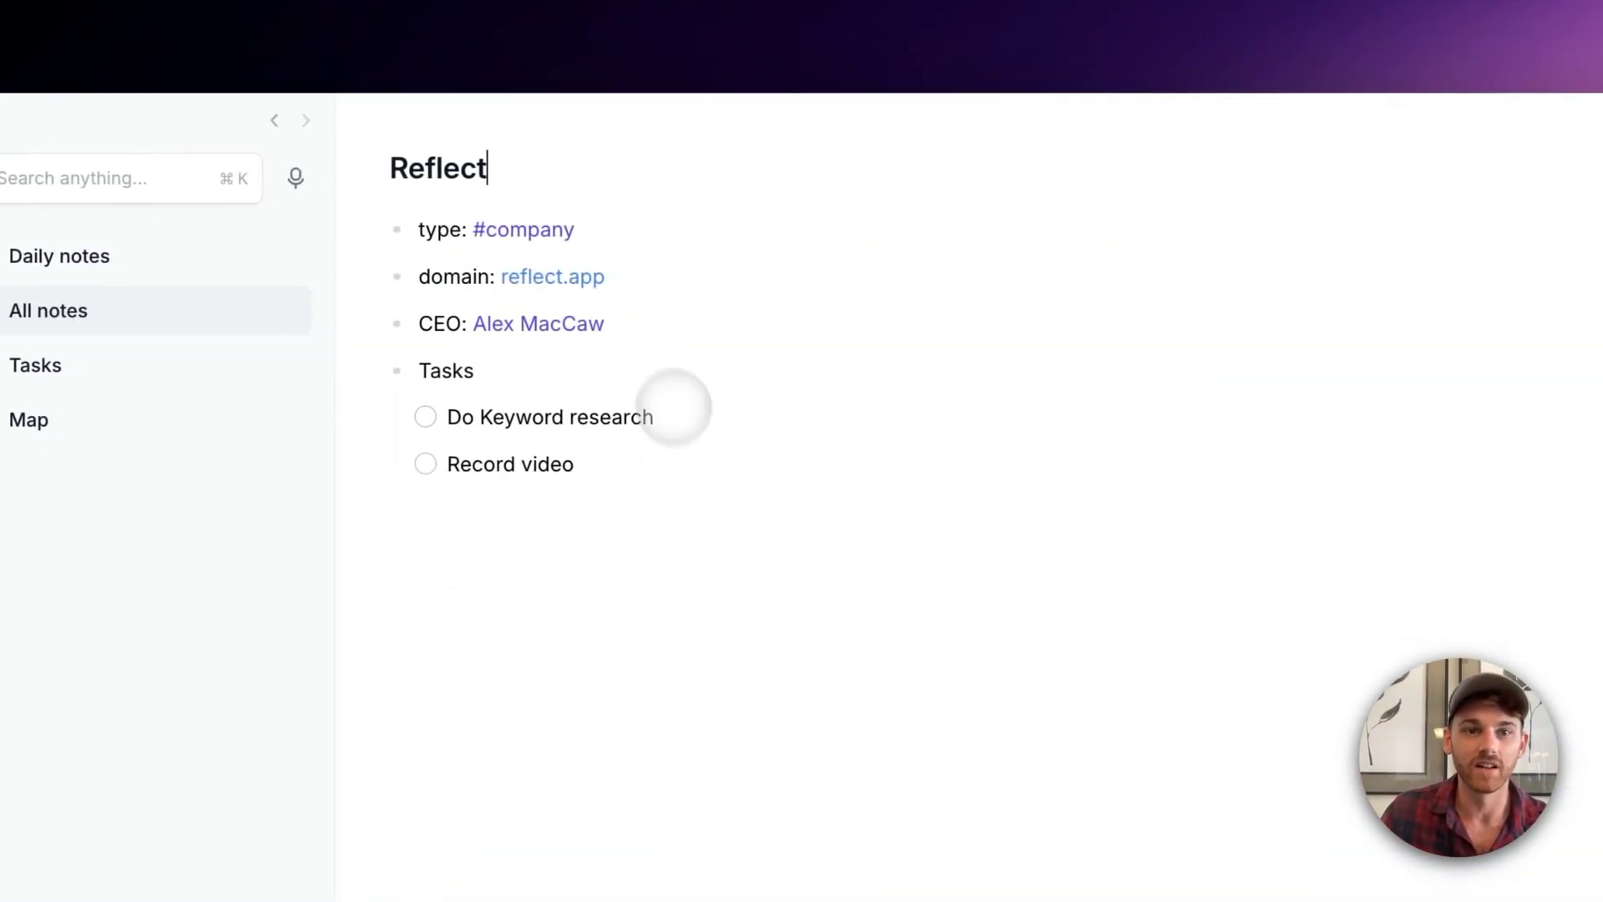
left_click(584, 218)
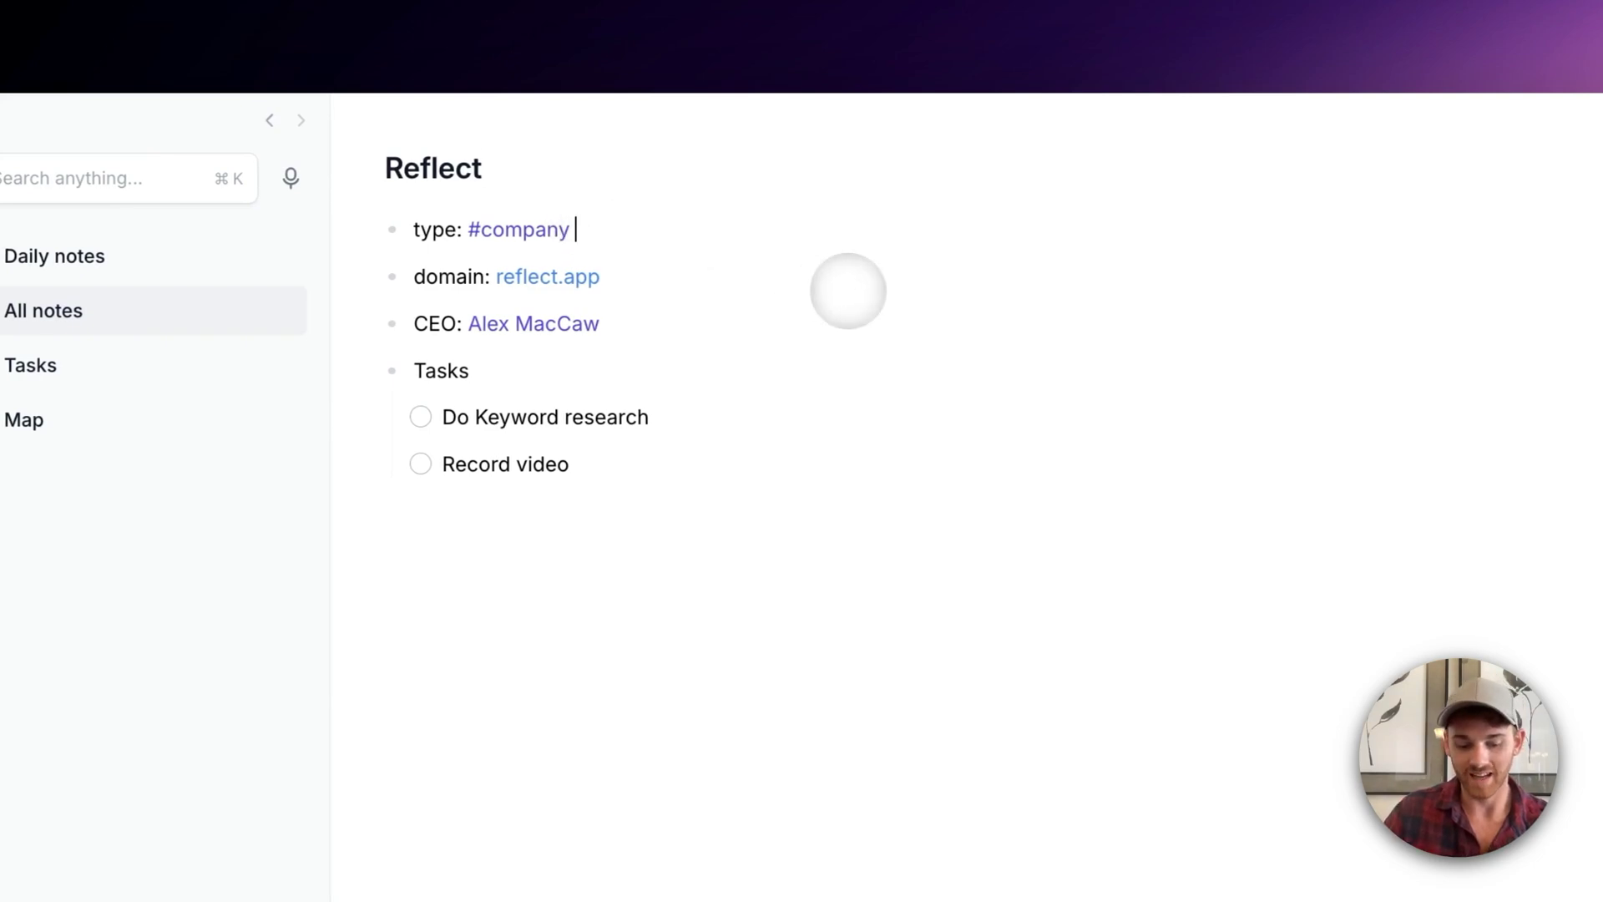
type("#reflect")
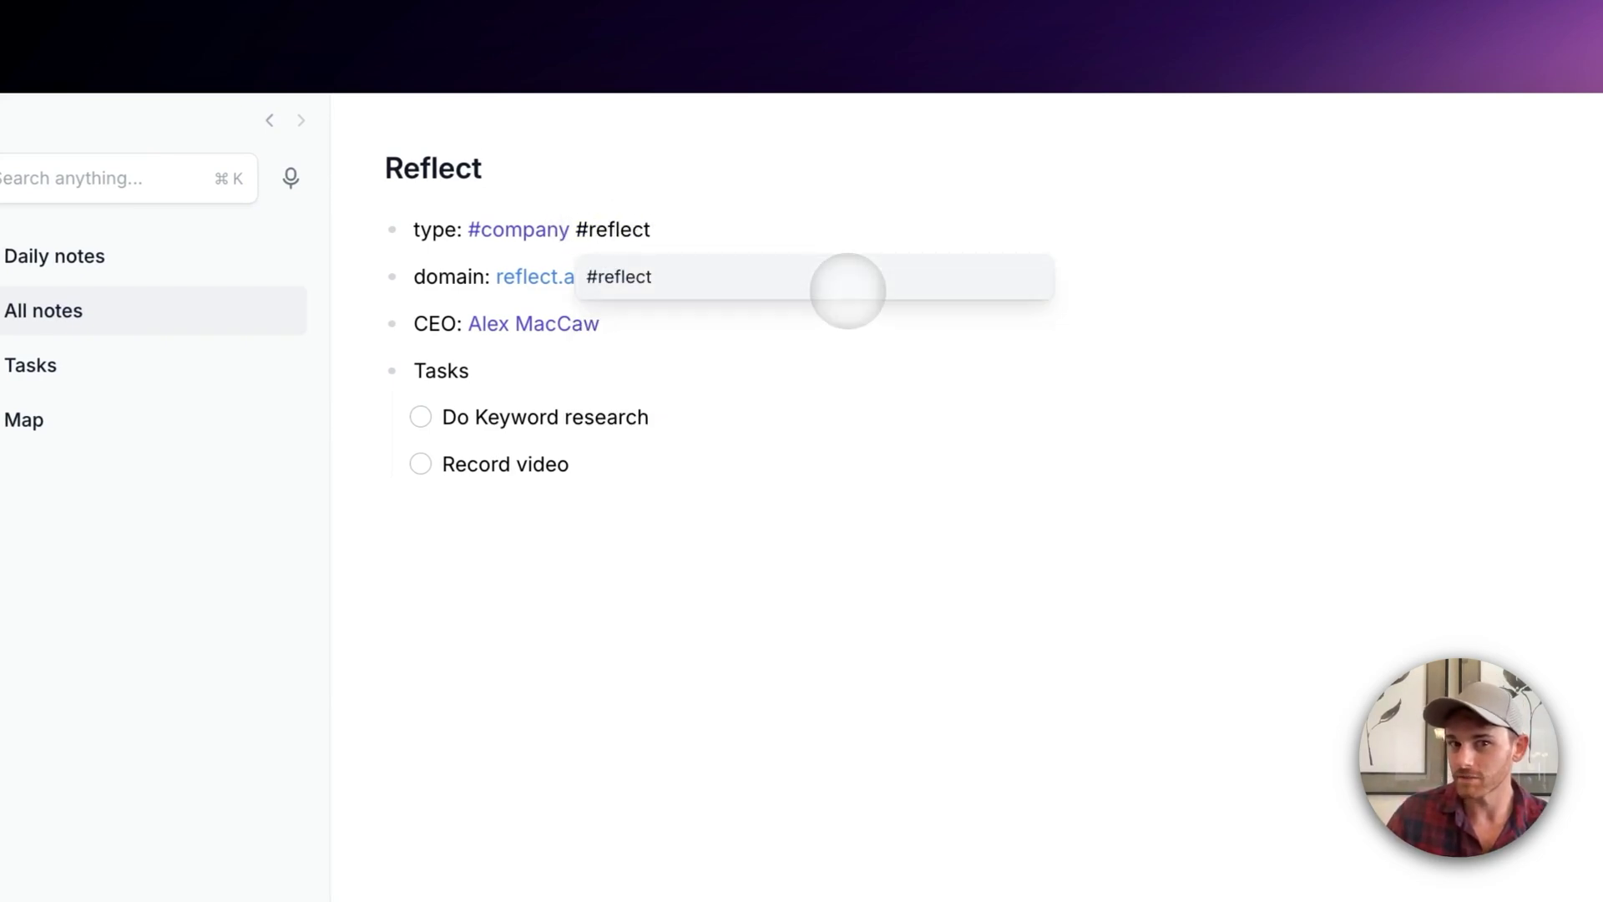
left_click(847, 291)
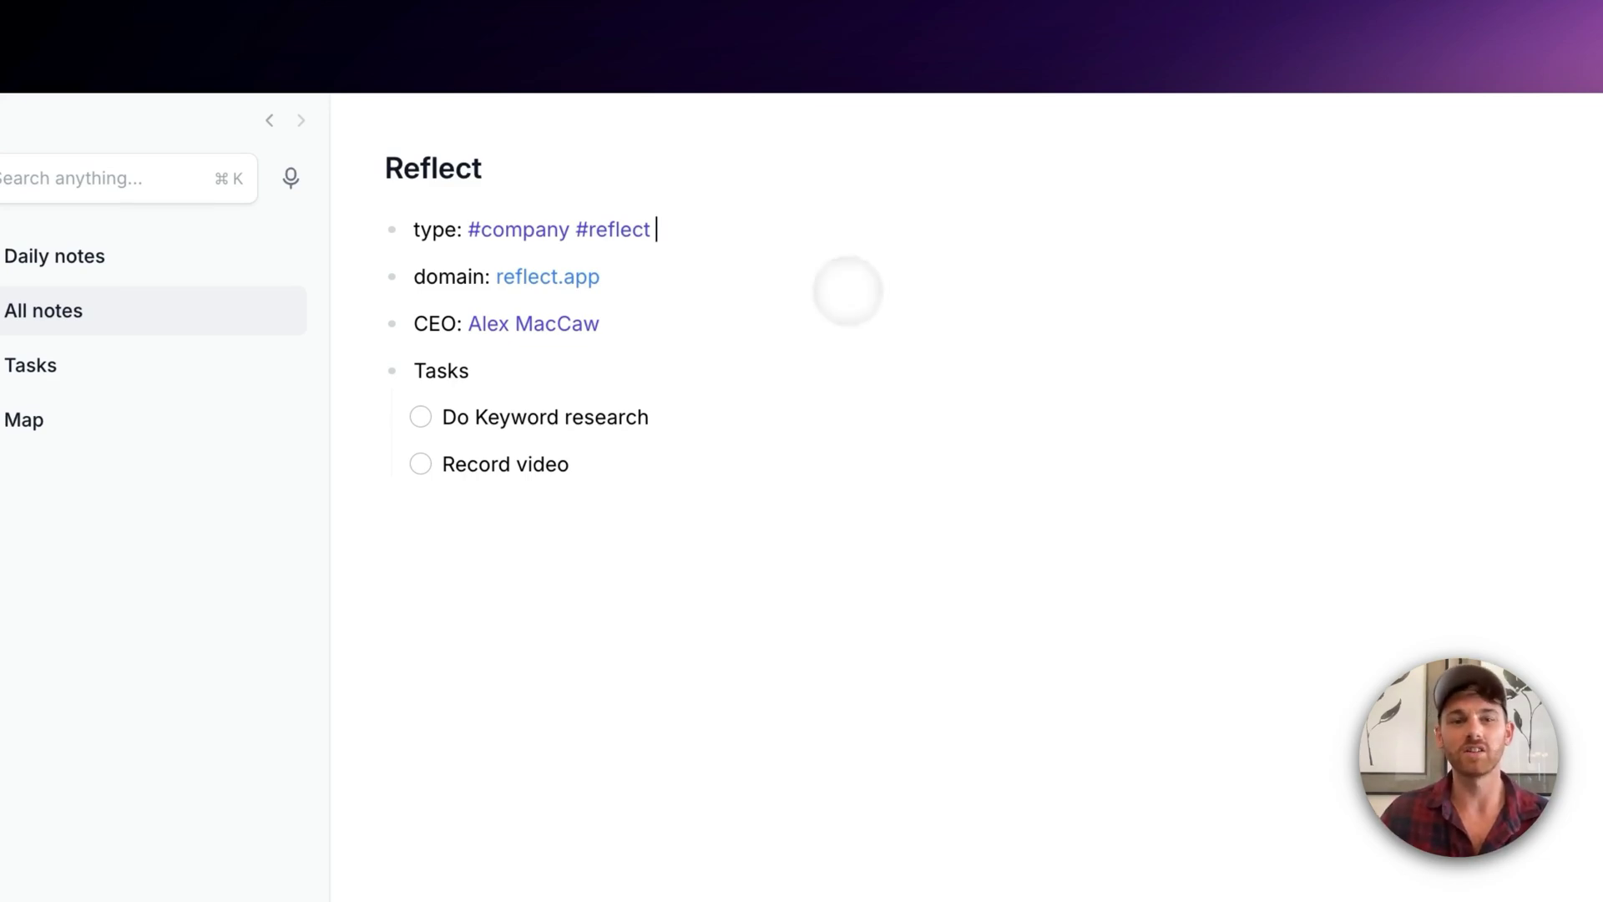
Step: View the notes tagged #reflect, then return to the All notes list
left_click(597, 230)
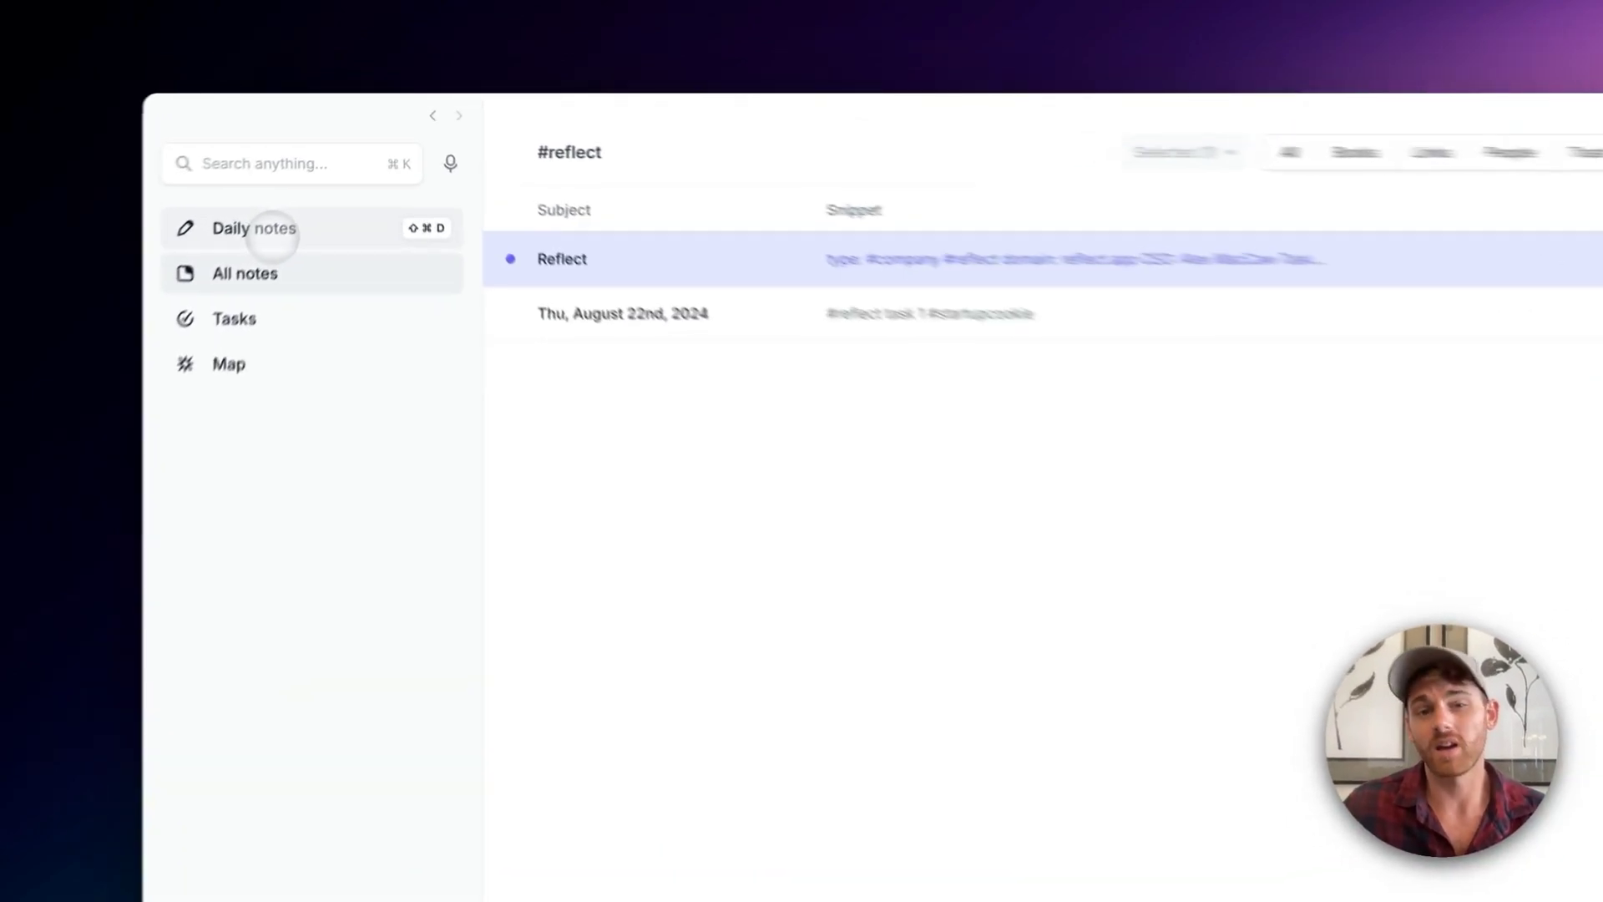
left_click(296, 179)
left_click(216, 310)
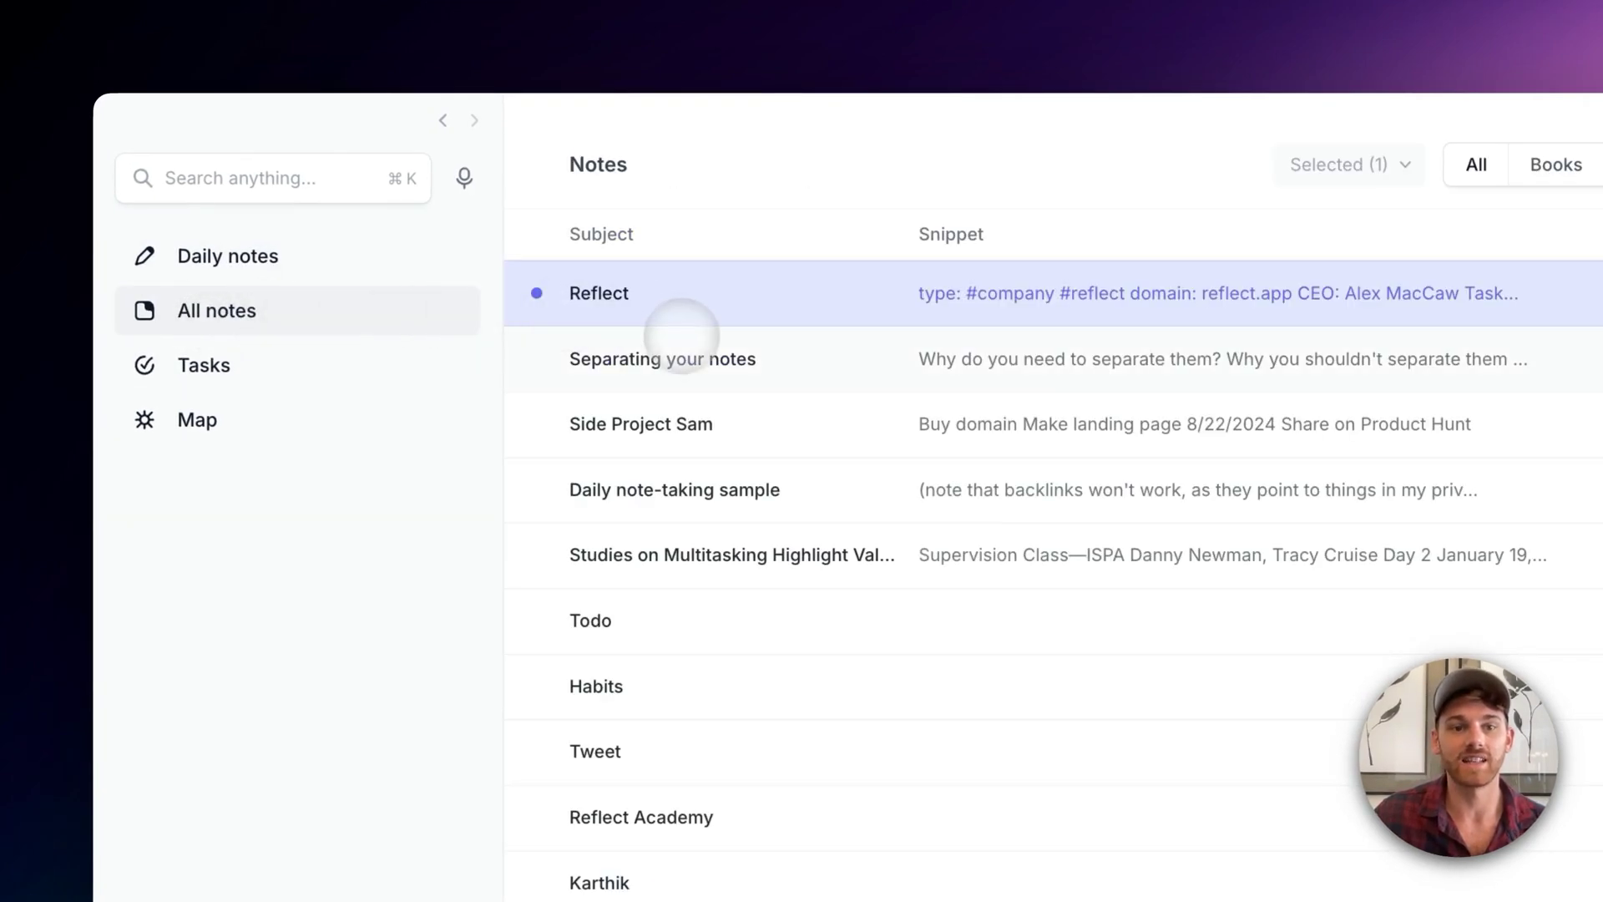
Step: Delete all six existing items from the todo template
left_click(661, 355)
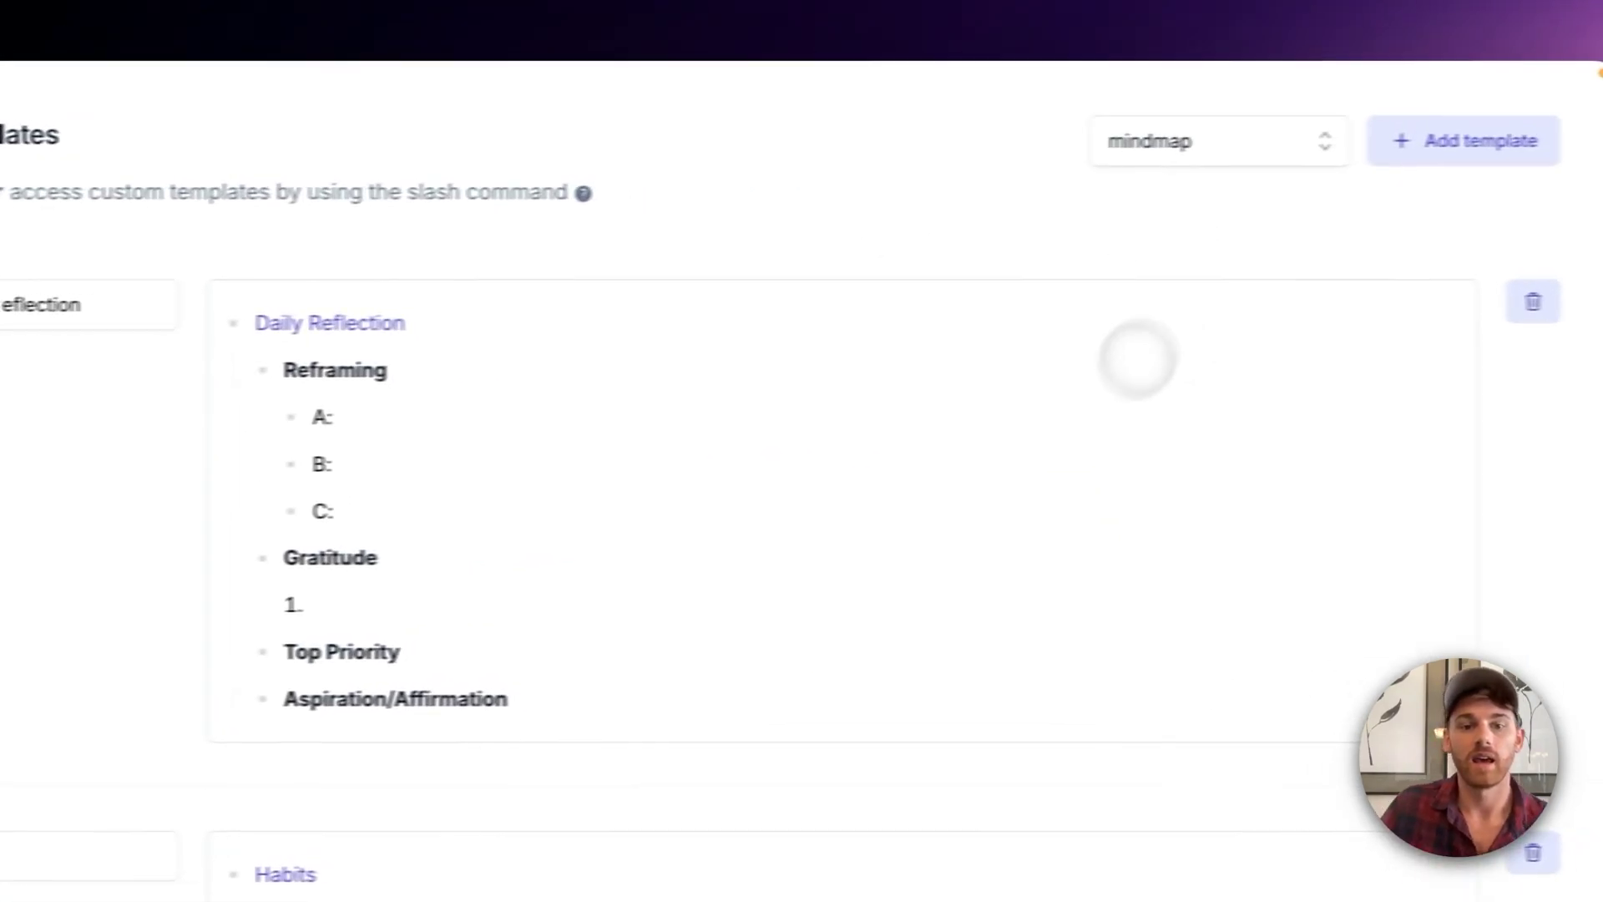
scroll(810, 606, "down", 5)
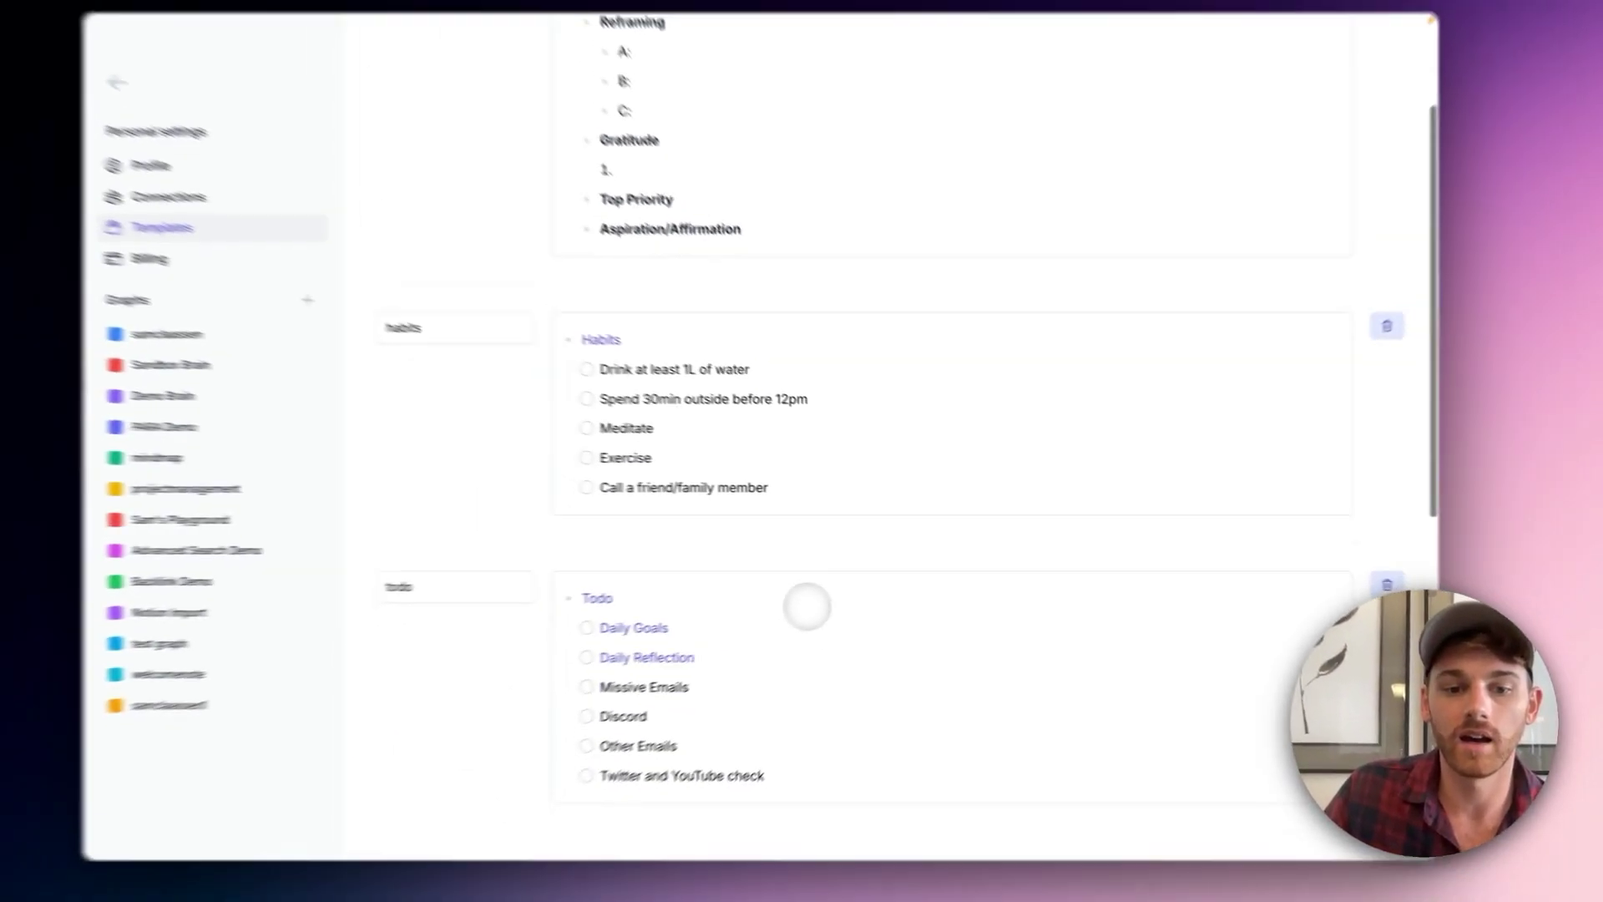
scroll(793, 551, "down", 2)
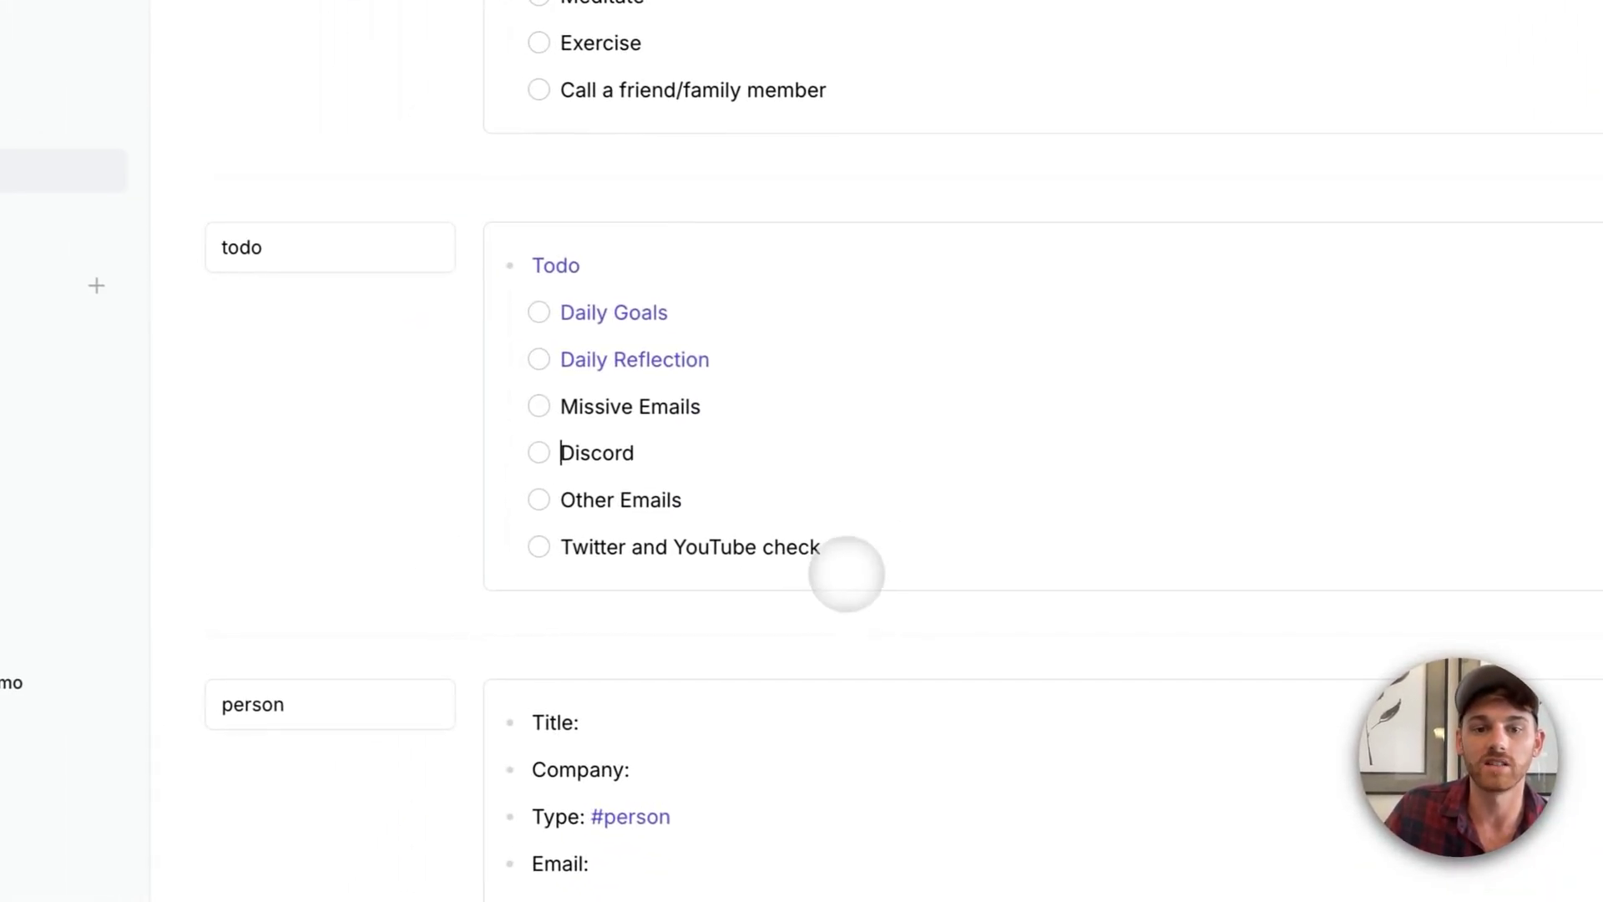
left_click(814, 569)
mouse_move(849, 549)
left_mouse_down()
mouse_move(584, 311)
mouse_move(561, 315)
left_mouse_up()
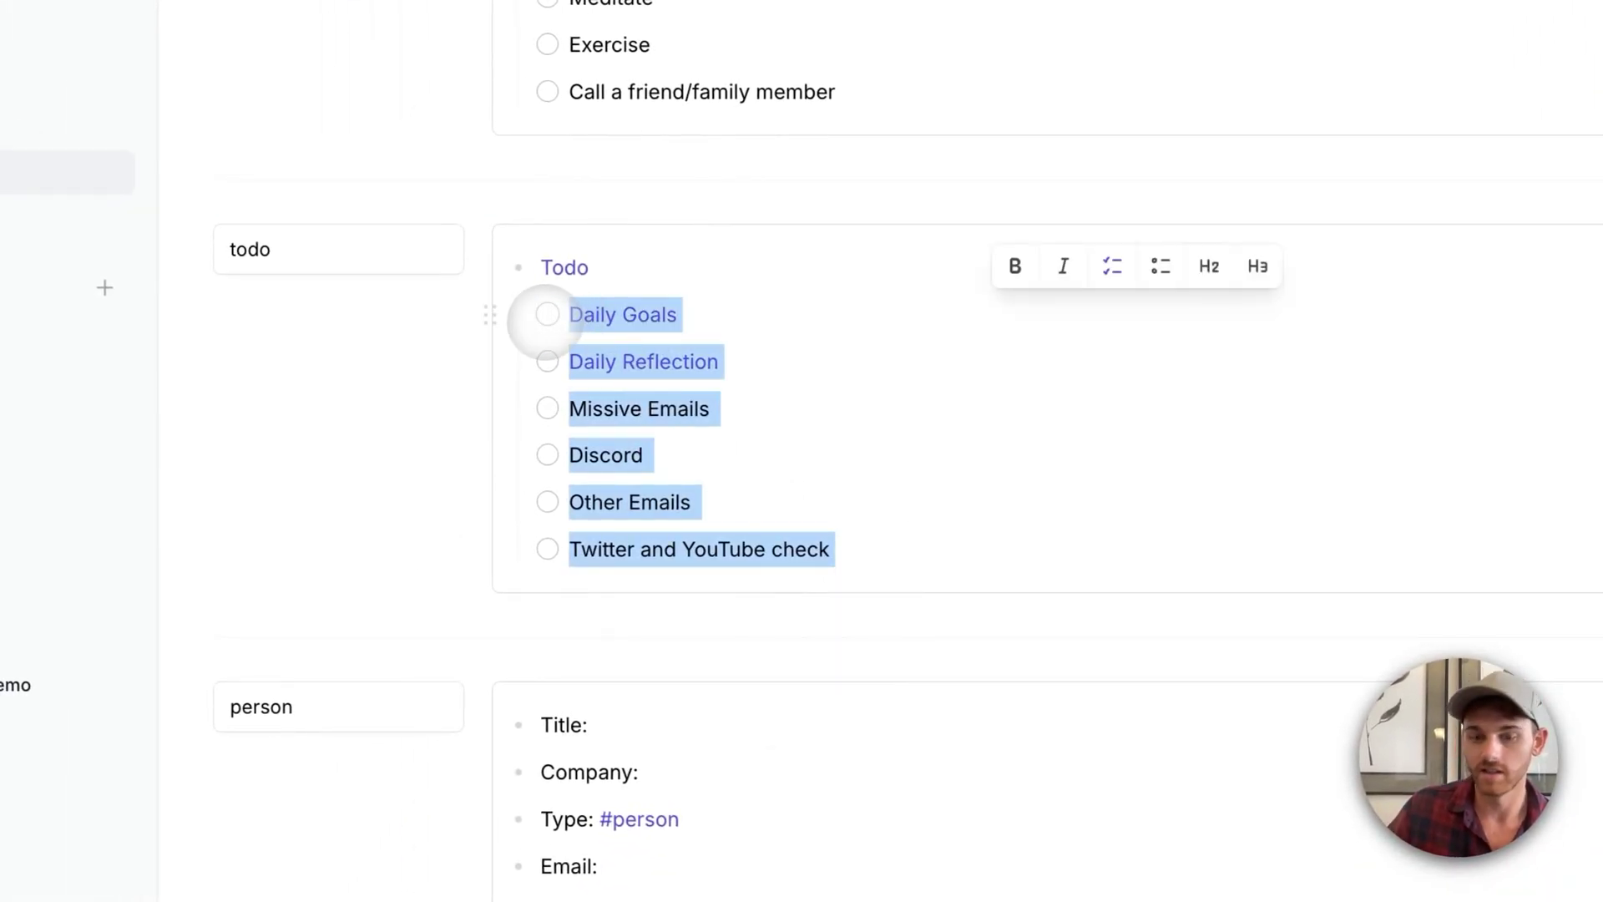
key("BackSpace")
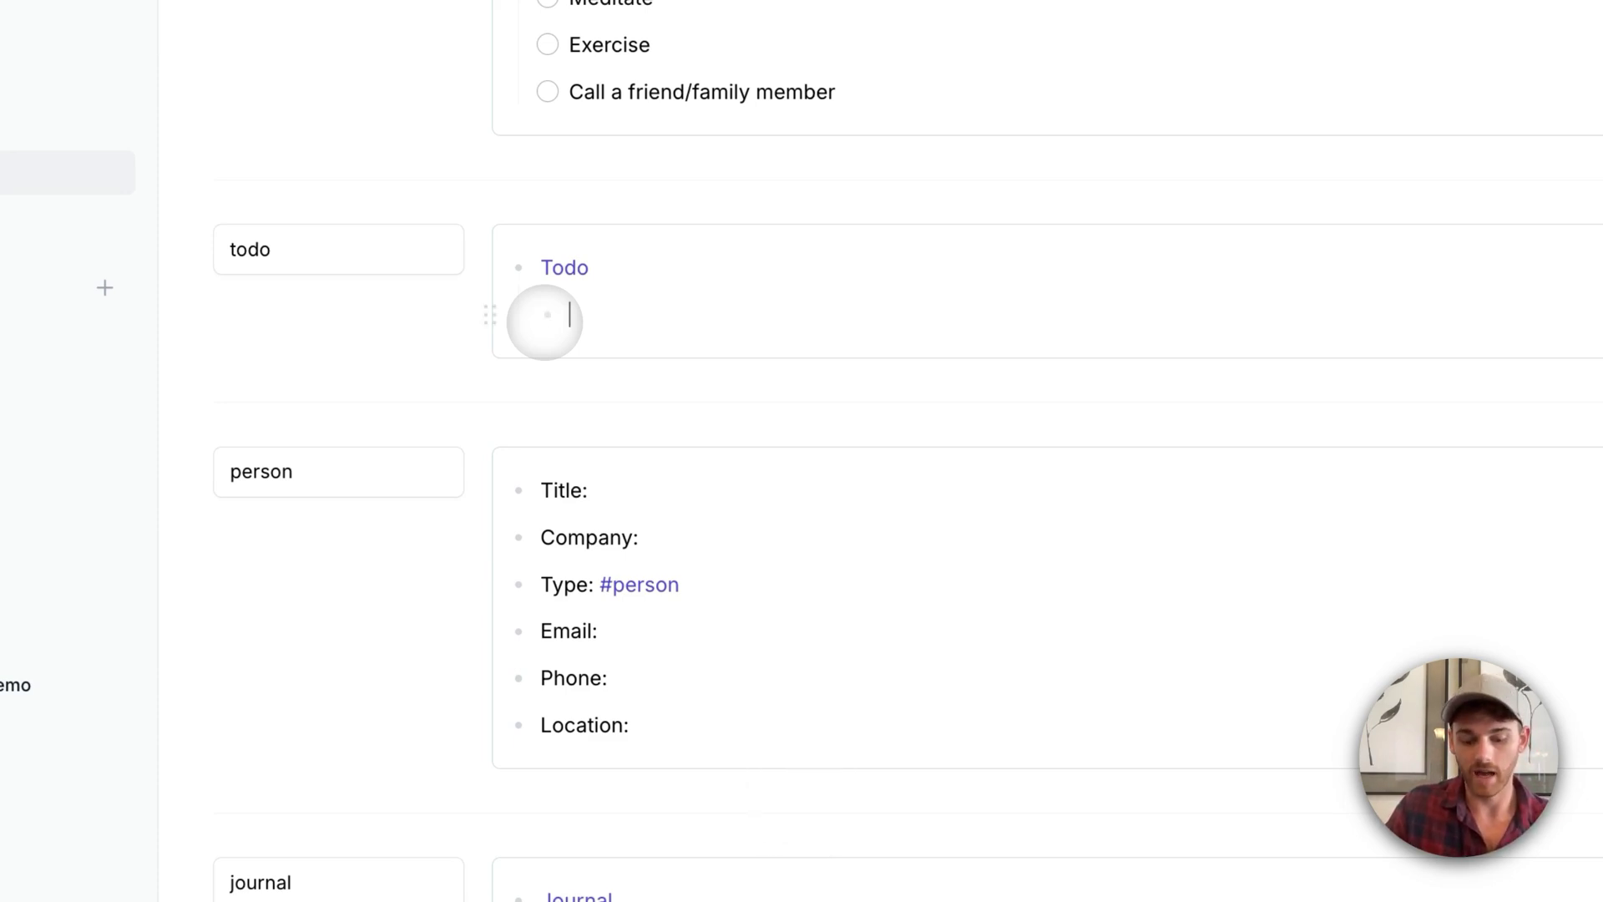
Step: Add Habits plus [[Reflect]] and [[Startup Cookie]] link bullets to the template
type("Habits")
key("Return")
type("[[")
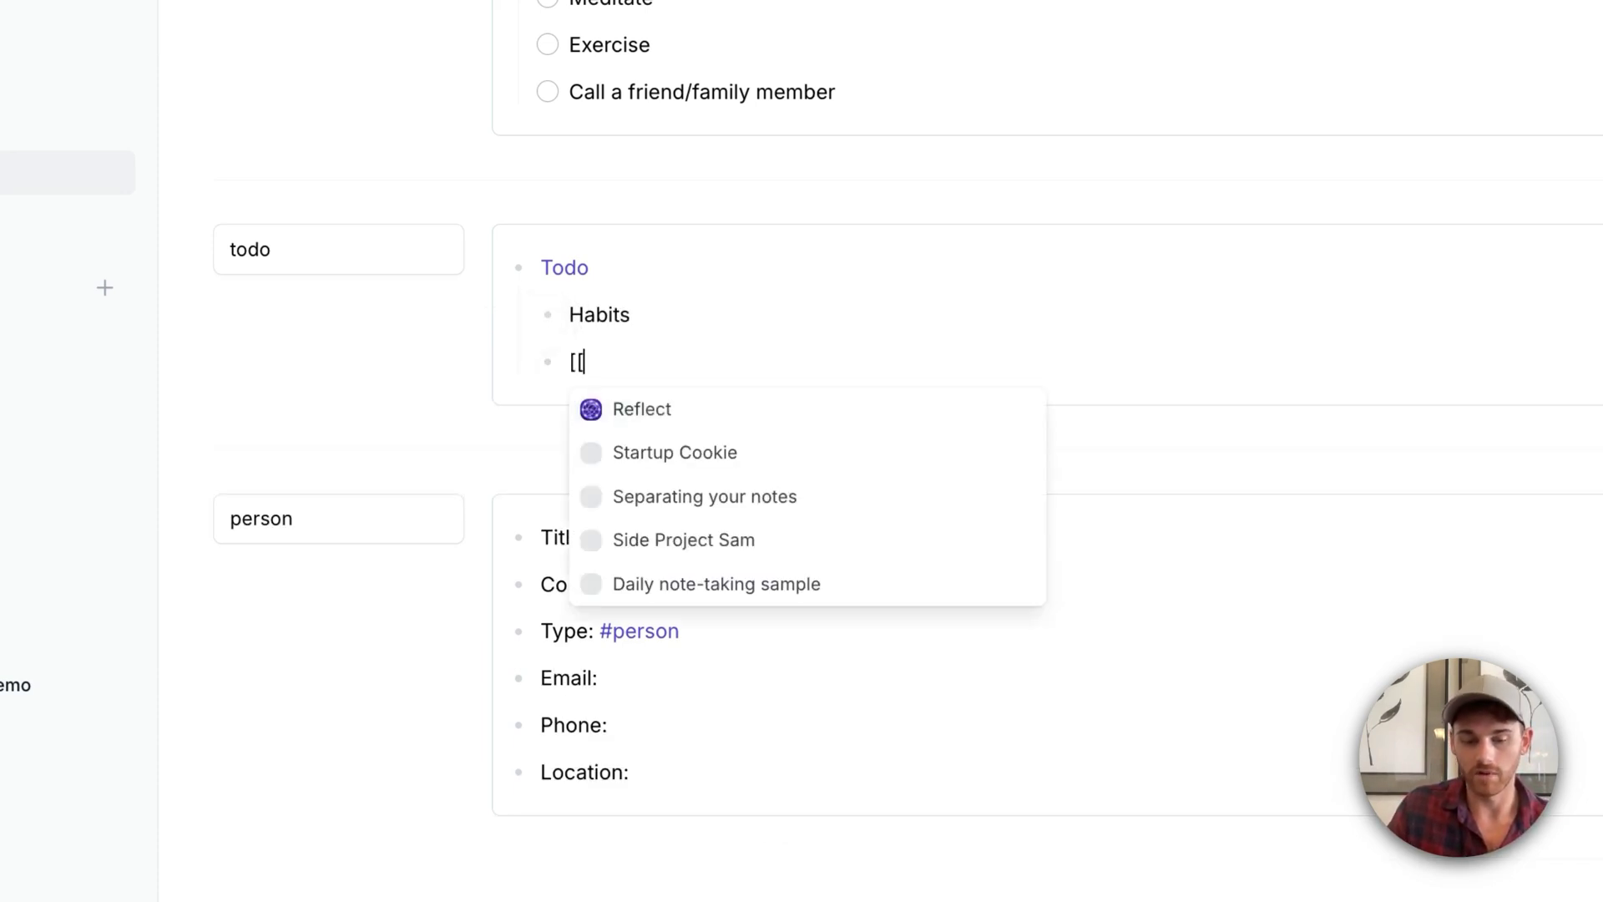
type("Refl")
key("Return")
key("Return")
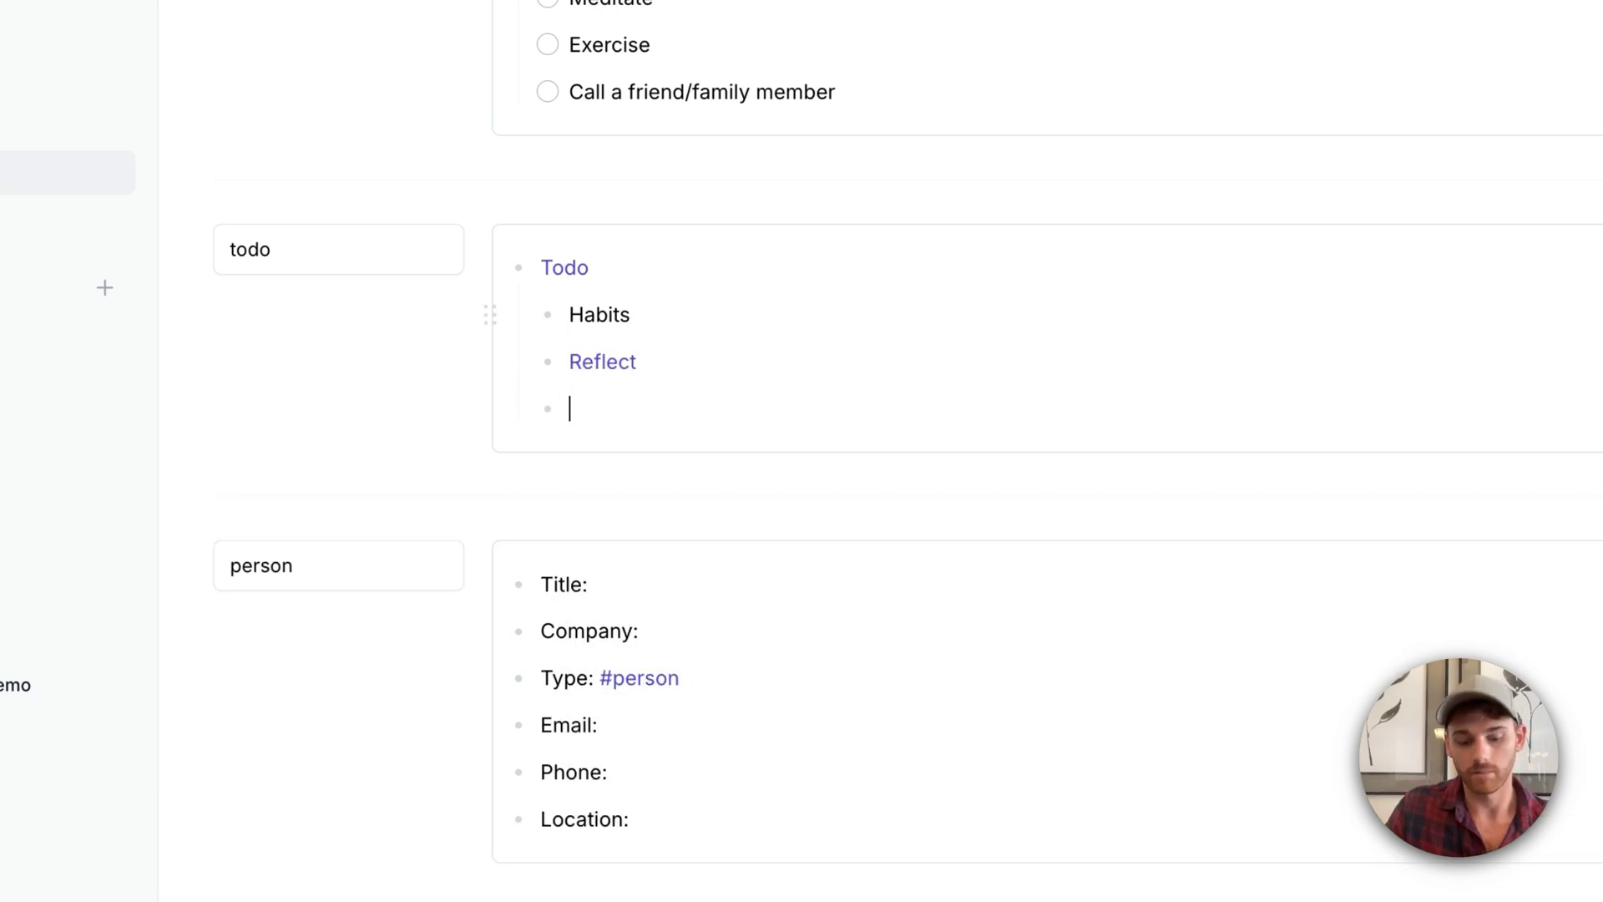
type("[[Sta")
key("Return")
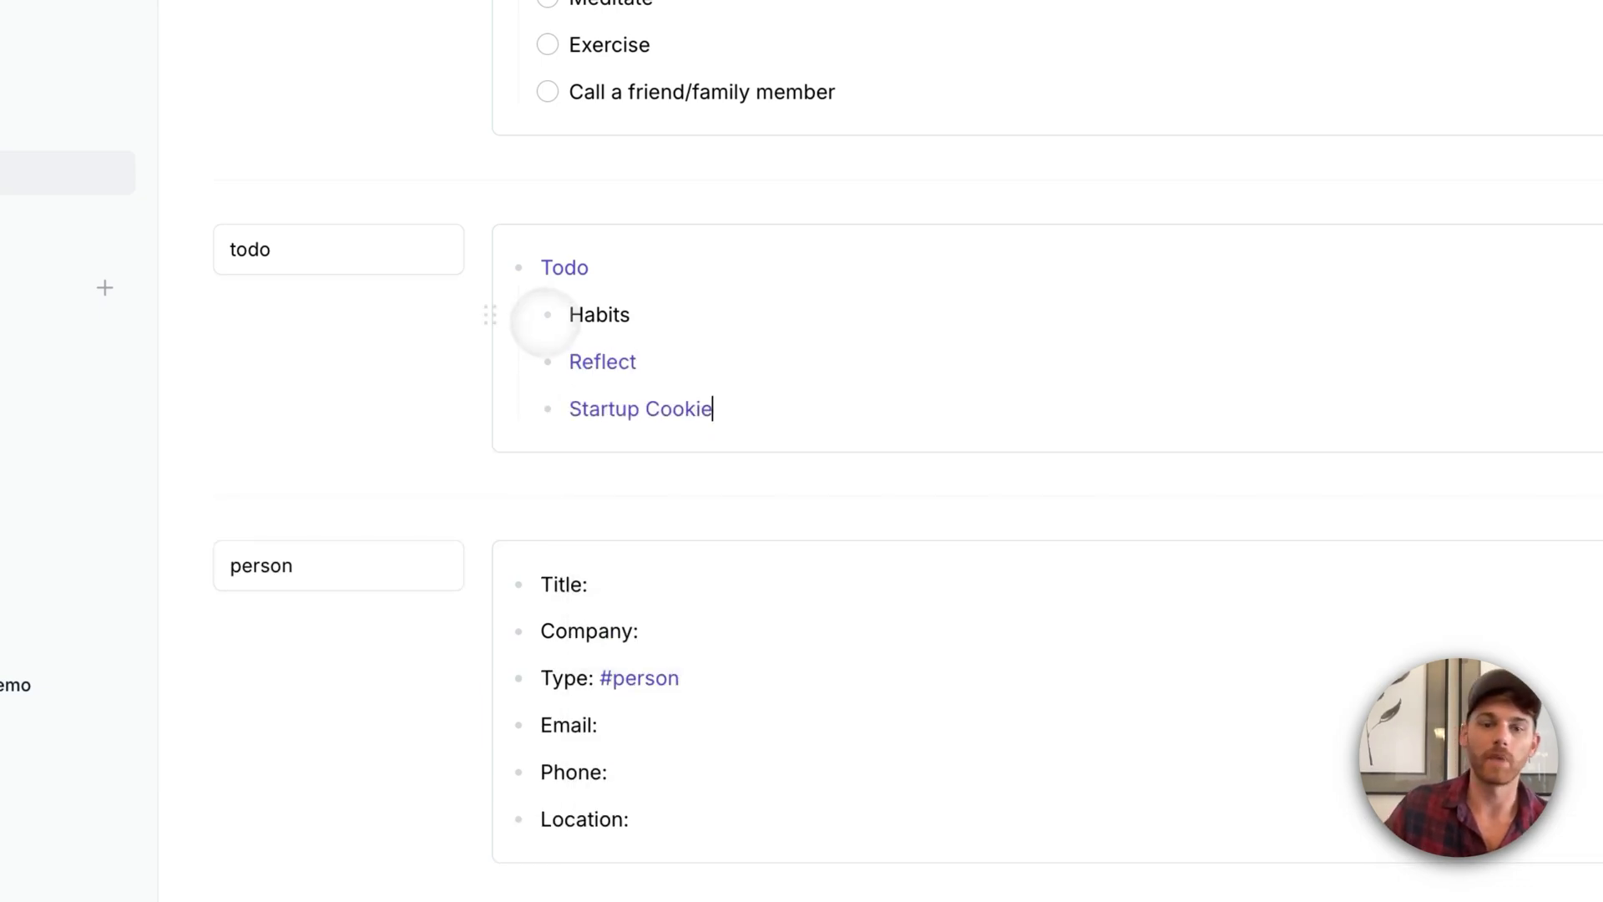
left_click(672, 346)
key("Return")
Step: Add indented 'Take a walk' and 'Meditate' checkbox todos under Habits
key("Tab")
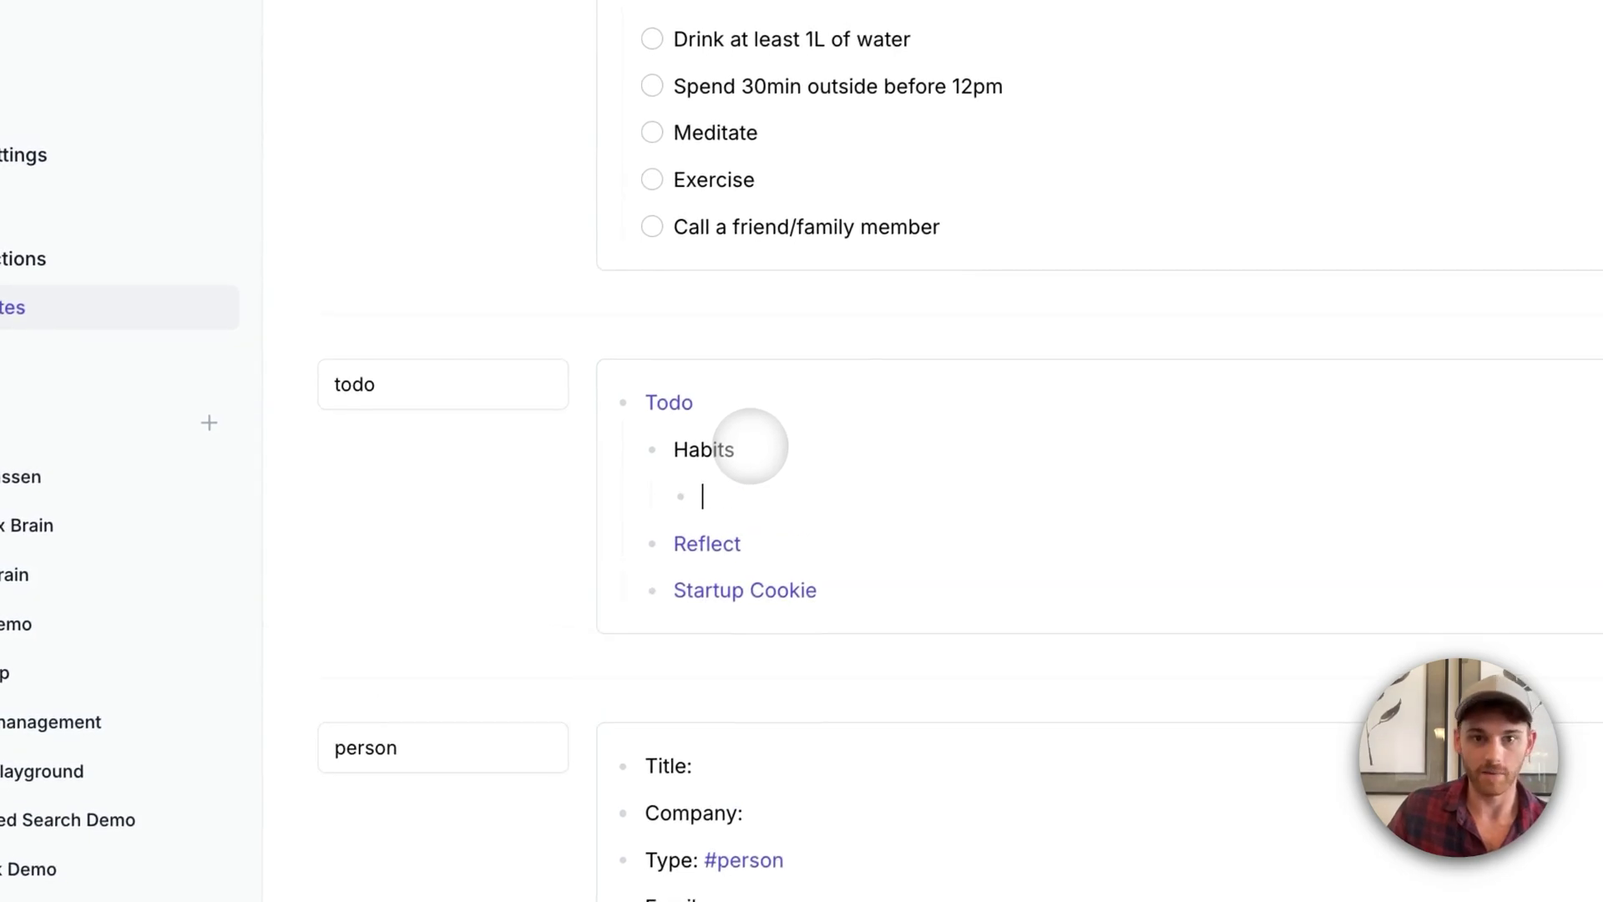
key("super+shift+Return")
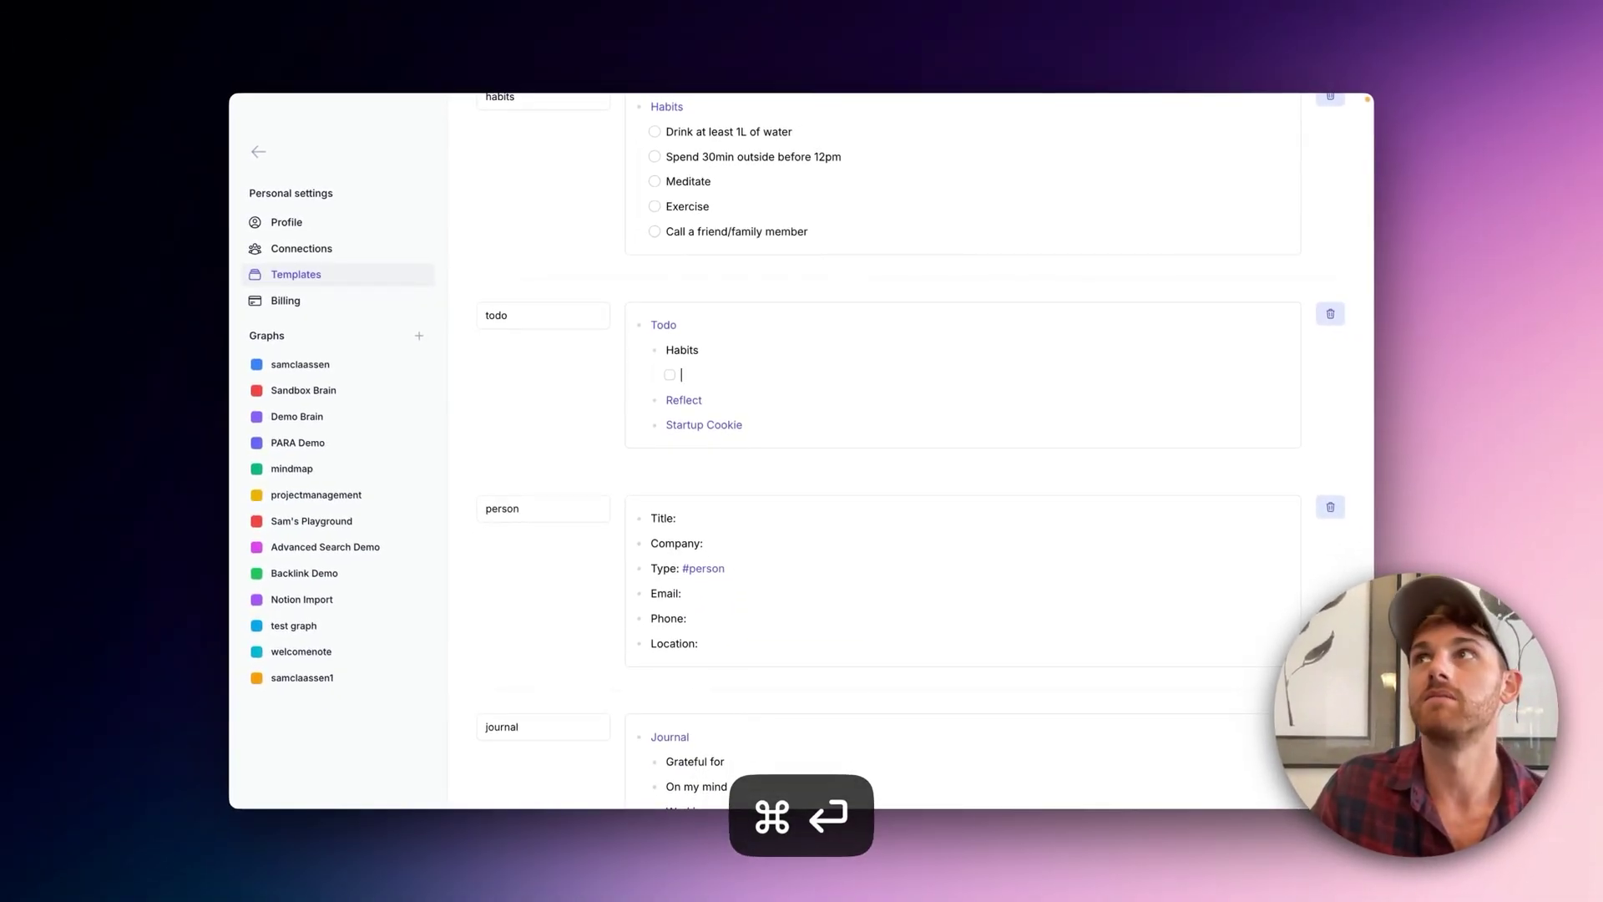
type("Take a walk")
key("Return")
key("BackSpace")
type("Medi")
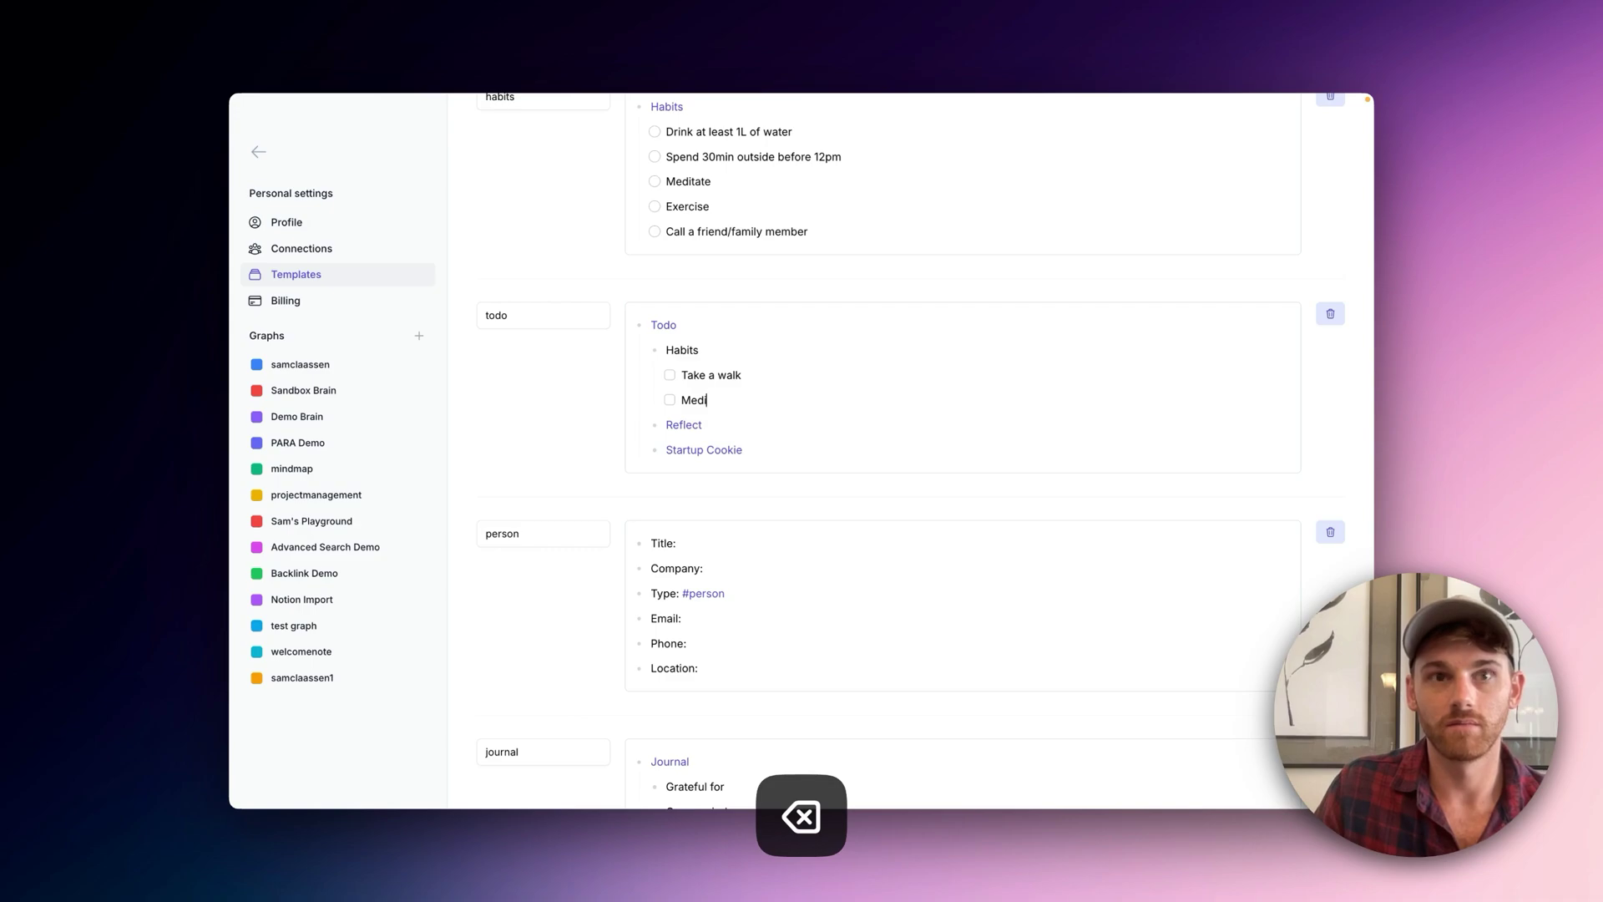
type("tate")
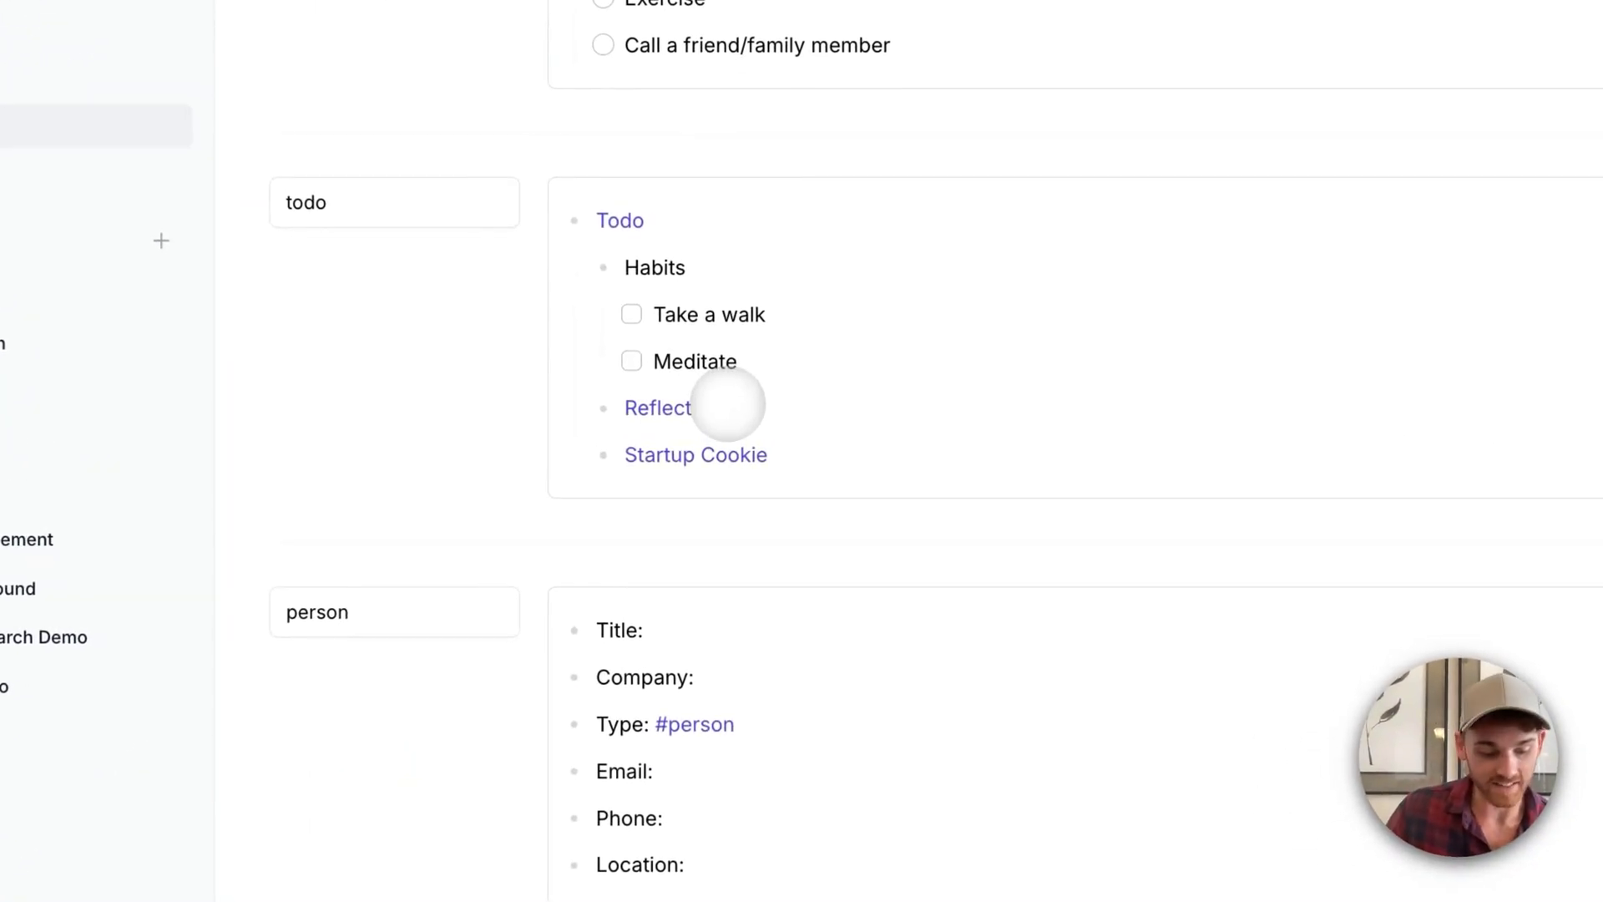
Step: Add an empty todo beneath both the Reflect and Startup Cookie links
left_click(718, 423)
key("Return")
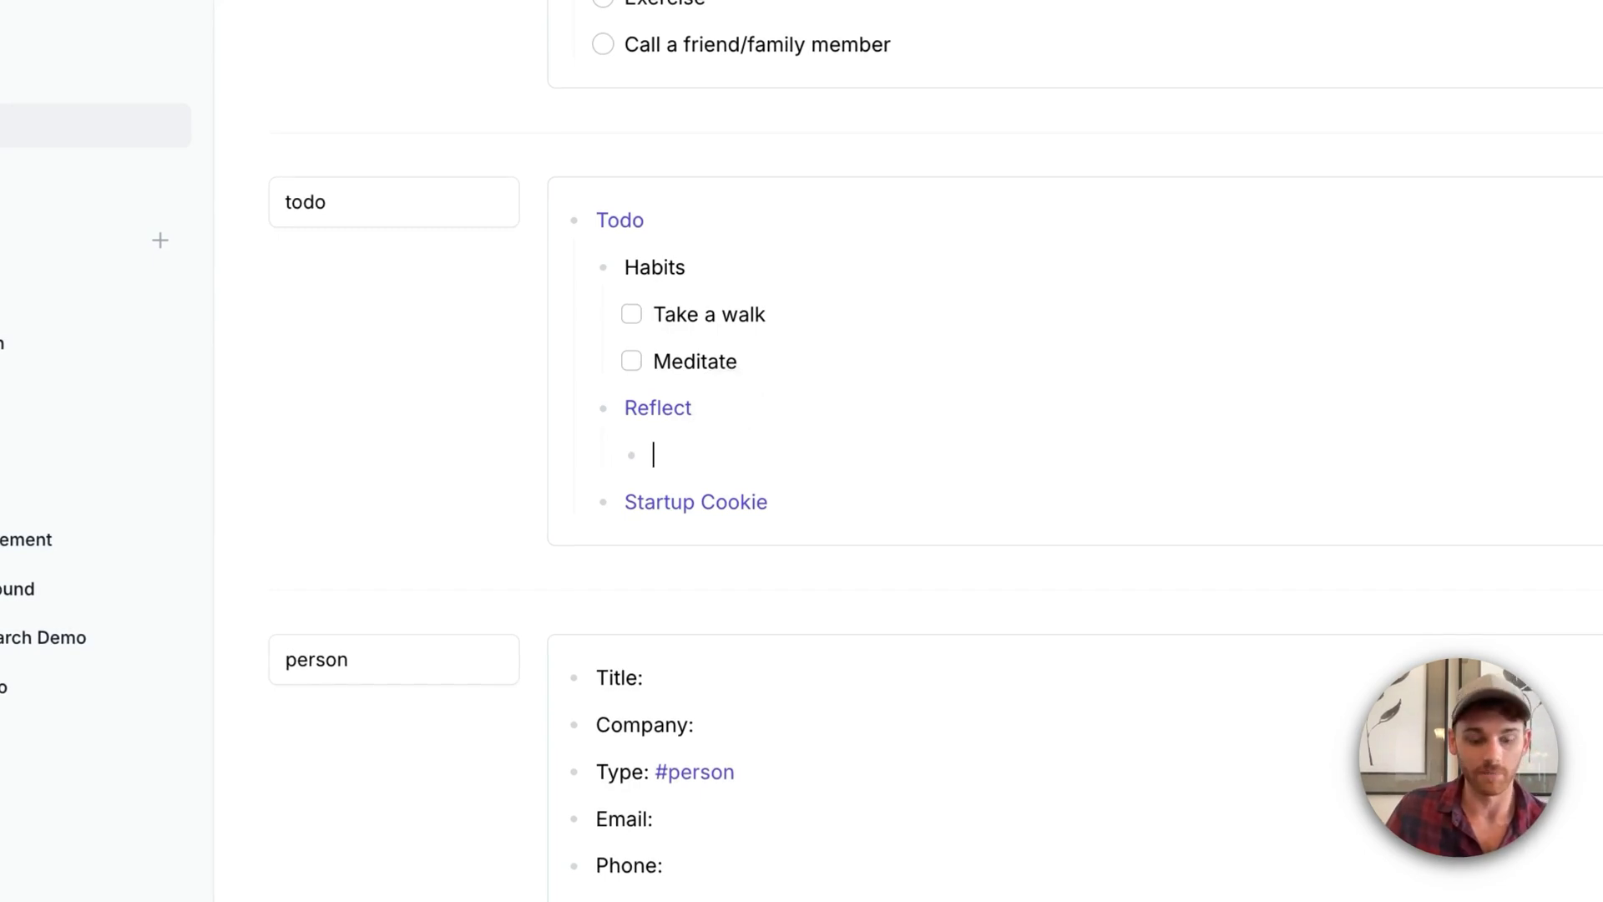
key("super+Return")
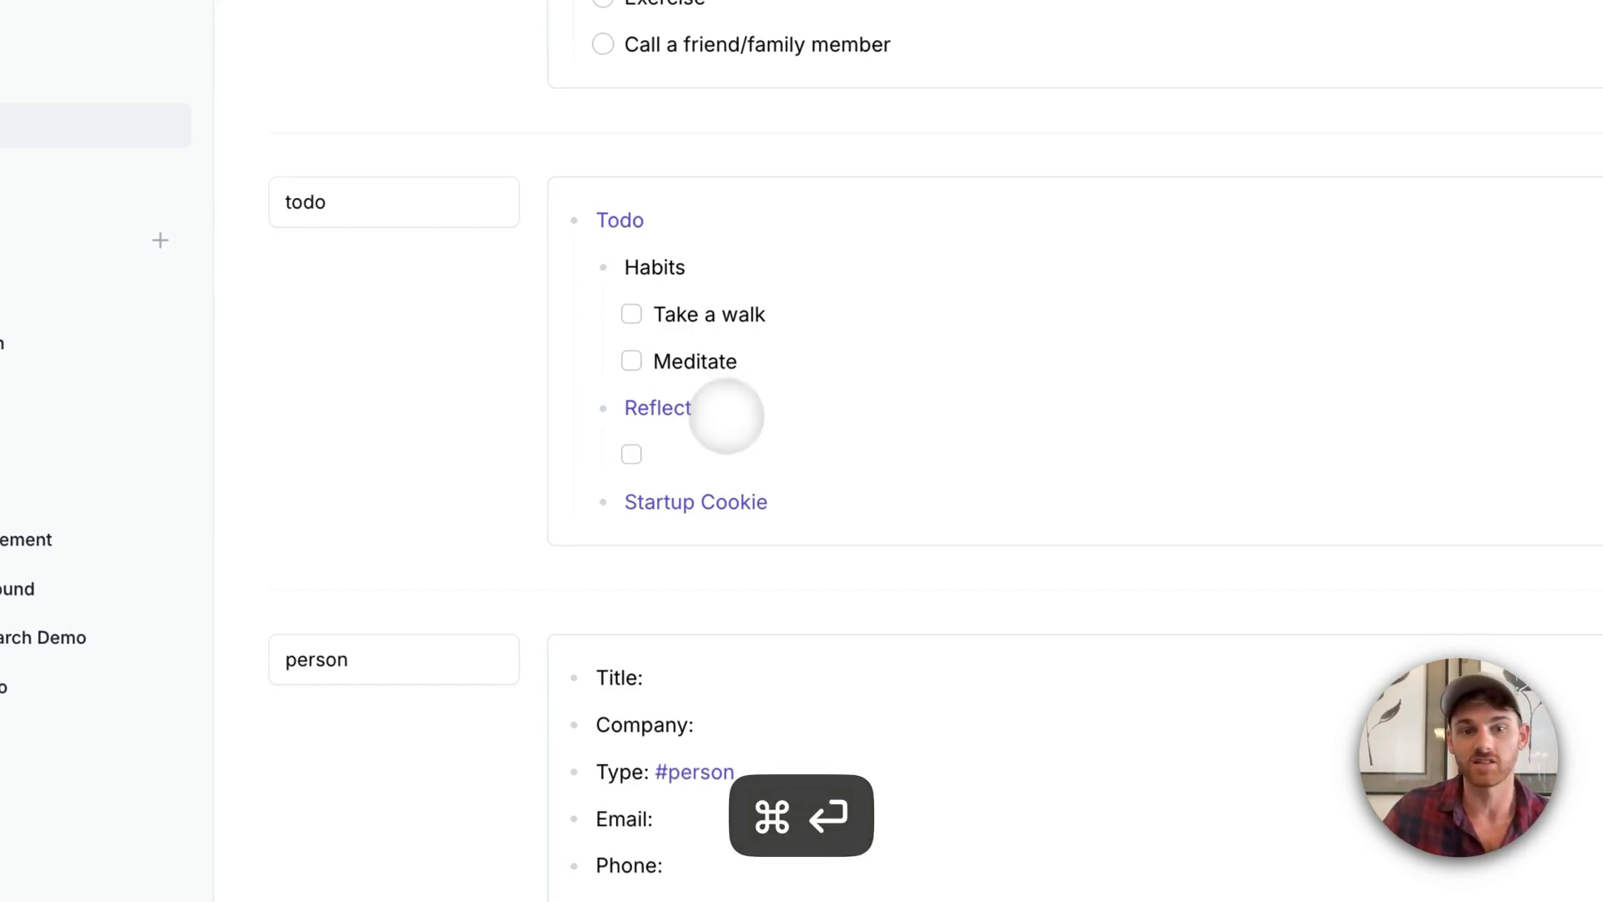
left_click(809, 496)
key("Return")
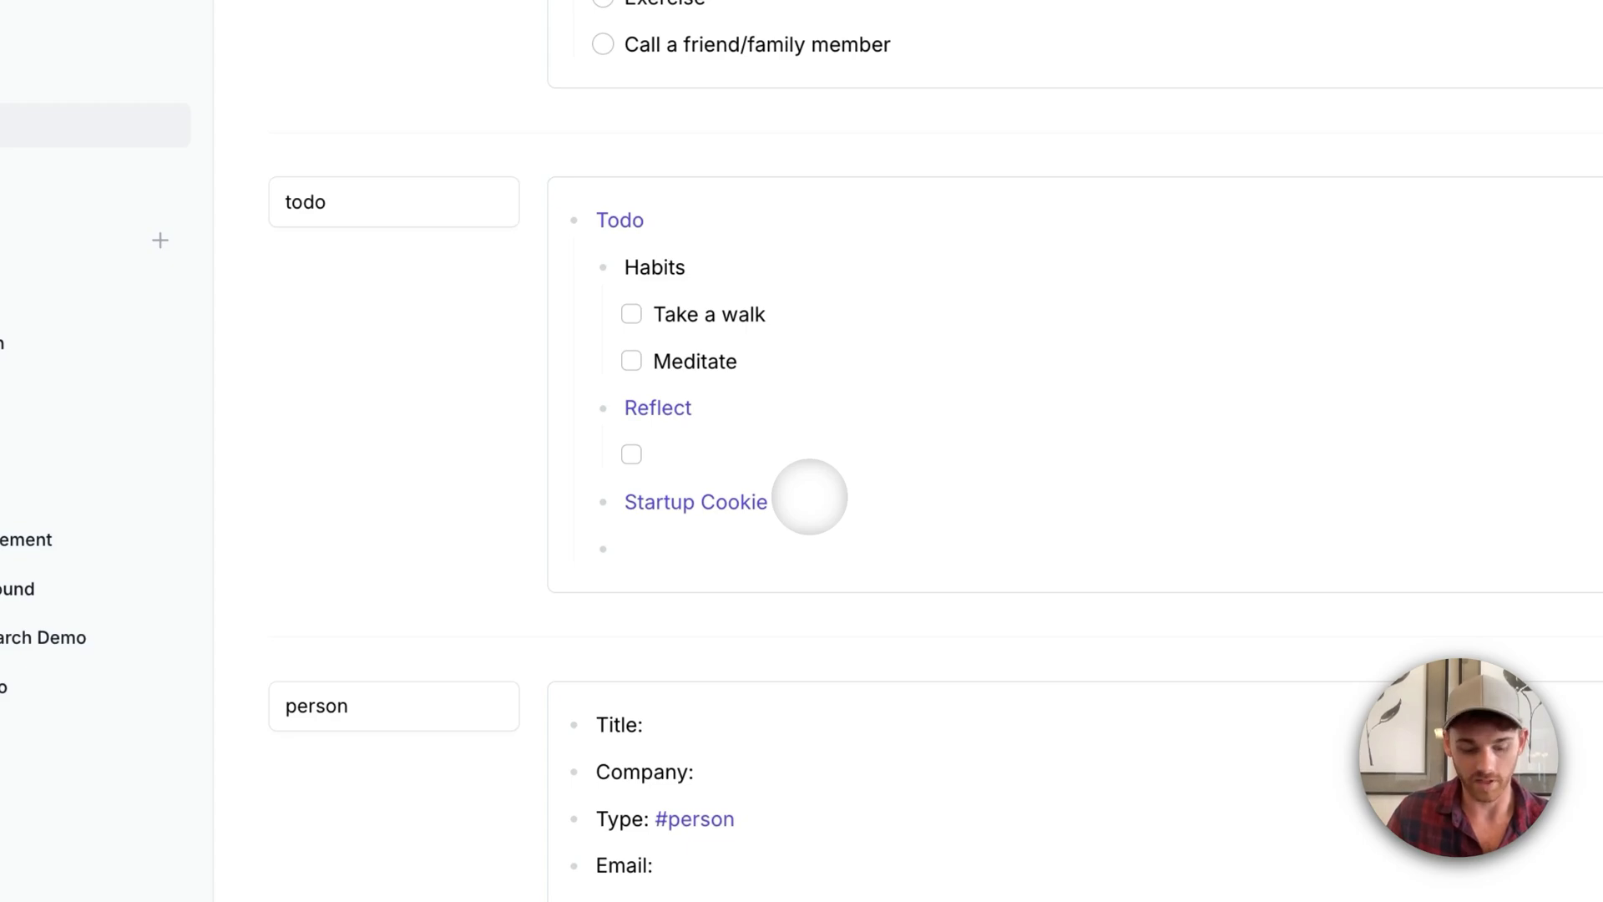
key("super+Return")
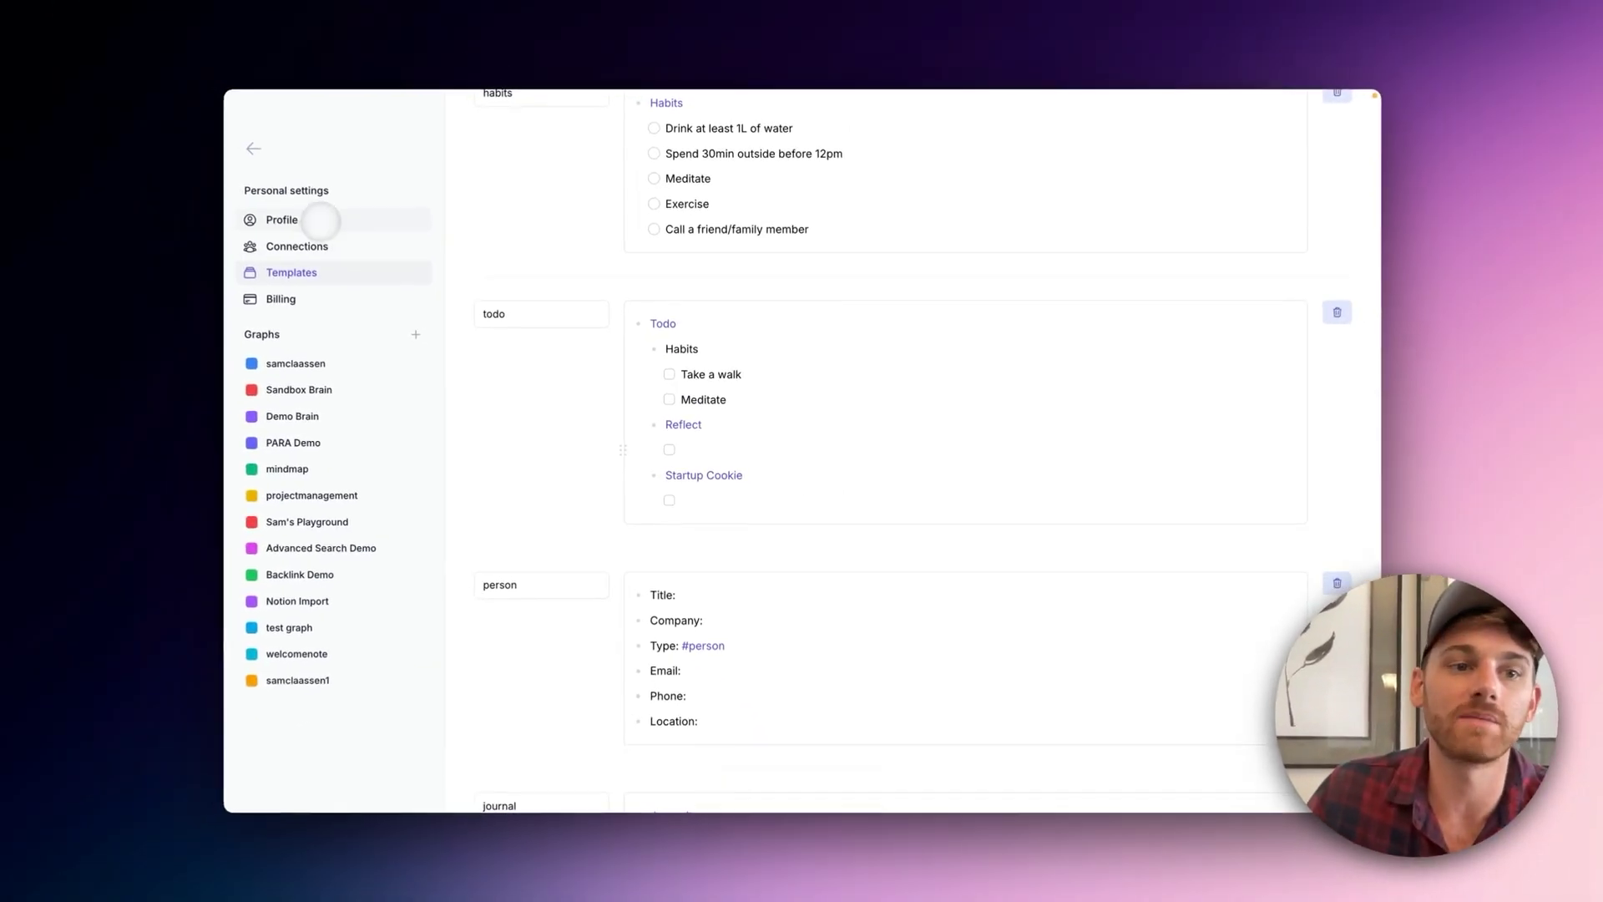
scroll(649, 258, "up", 5)
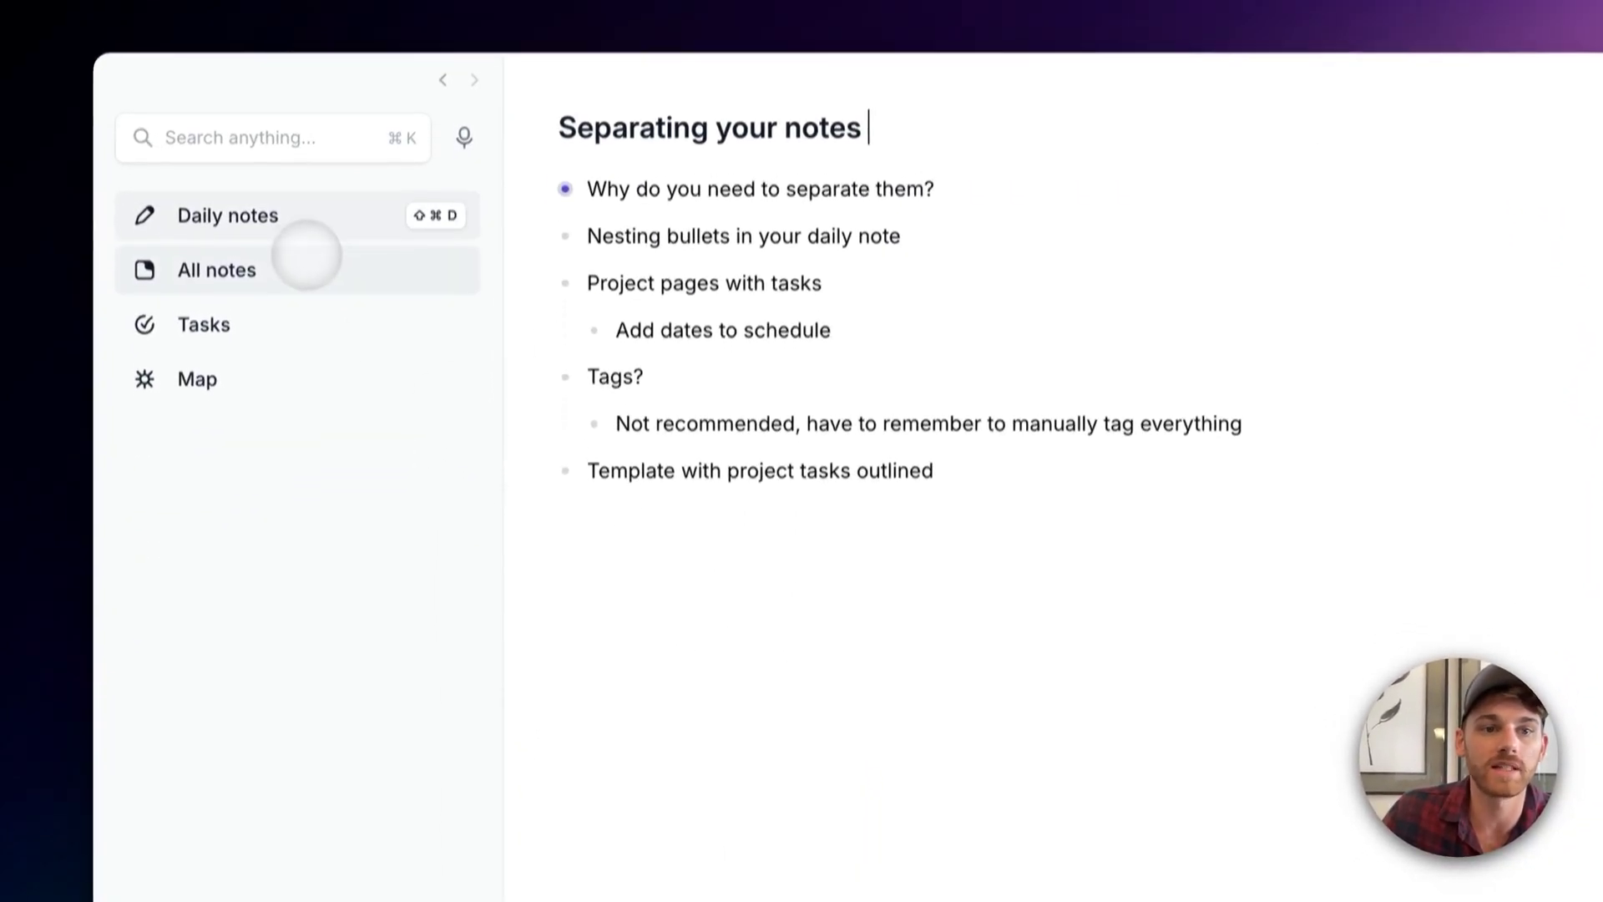
Step: Insert the todo template via /todo into the empty bullet of the August 23rd daily note
left_click(300, 219)
left_click(536, 368)
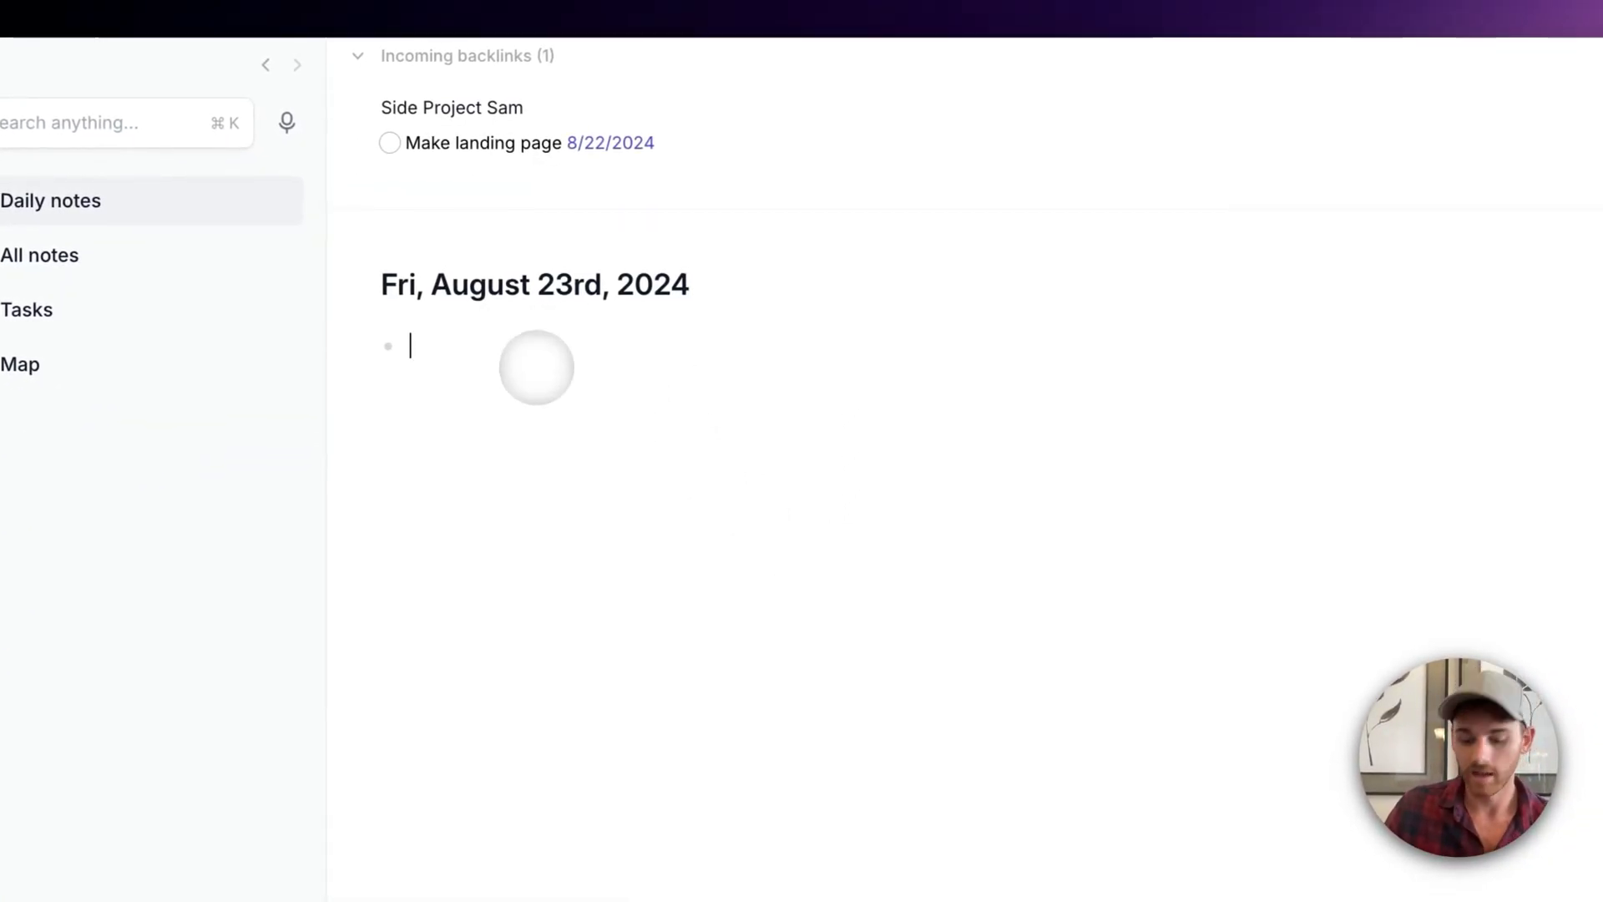
type("/todo")
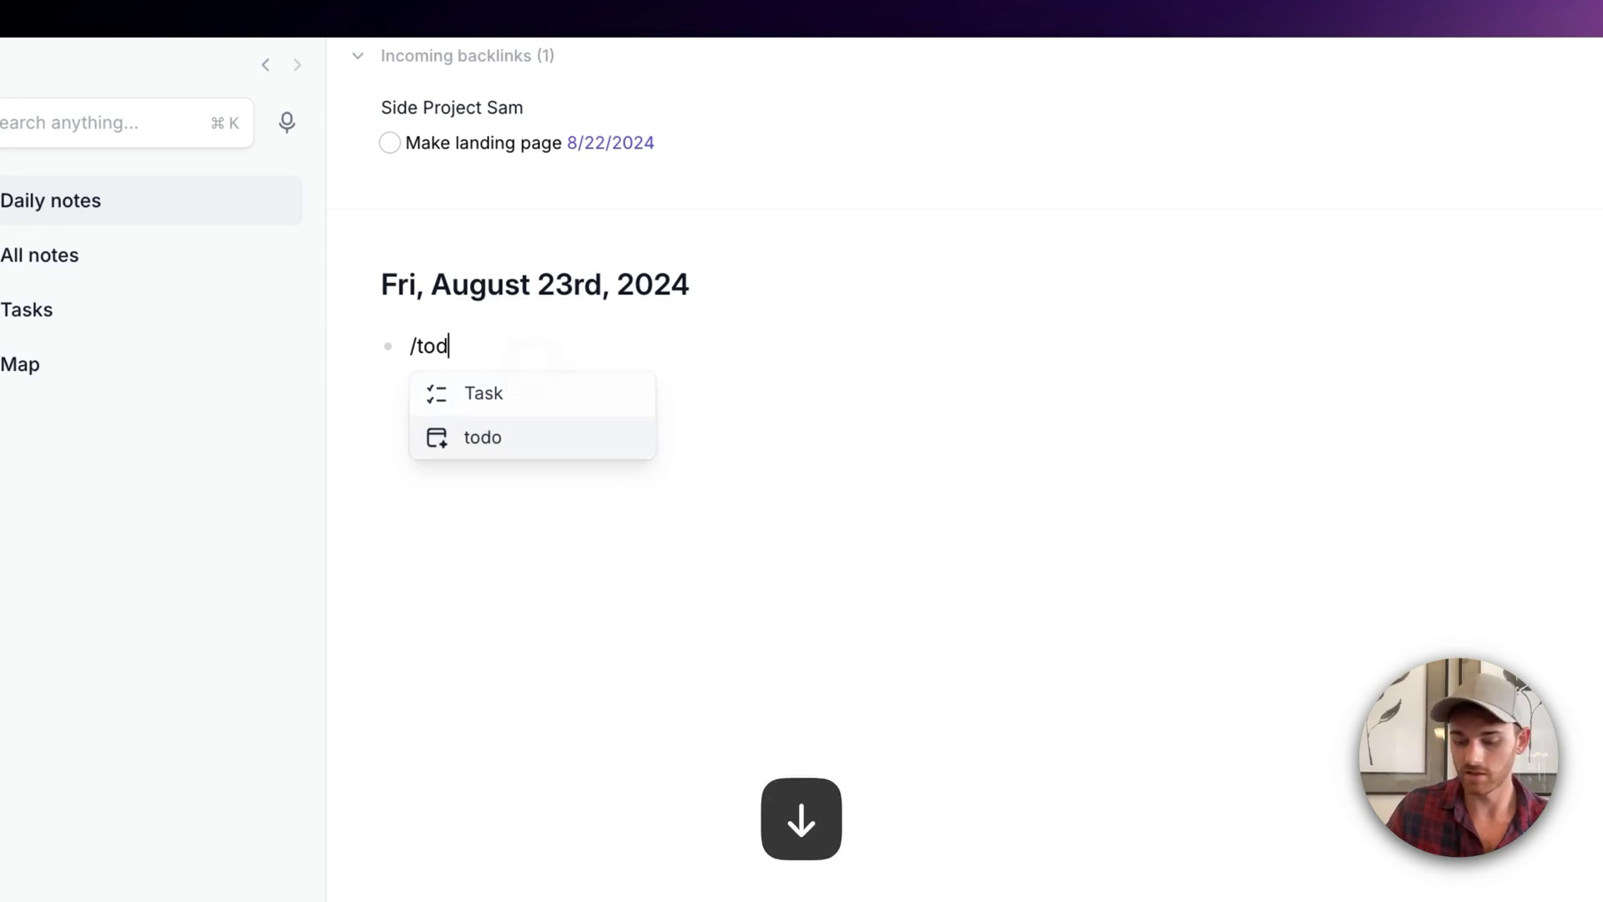
key("Return")
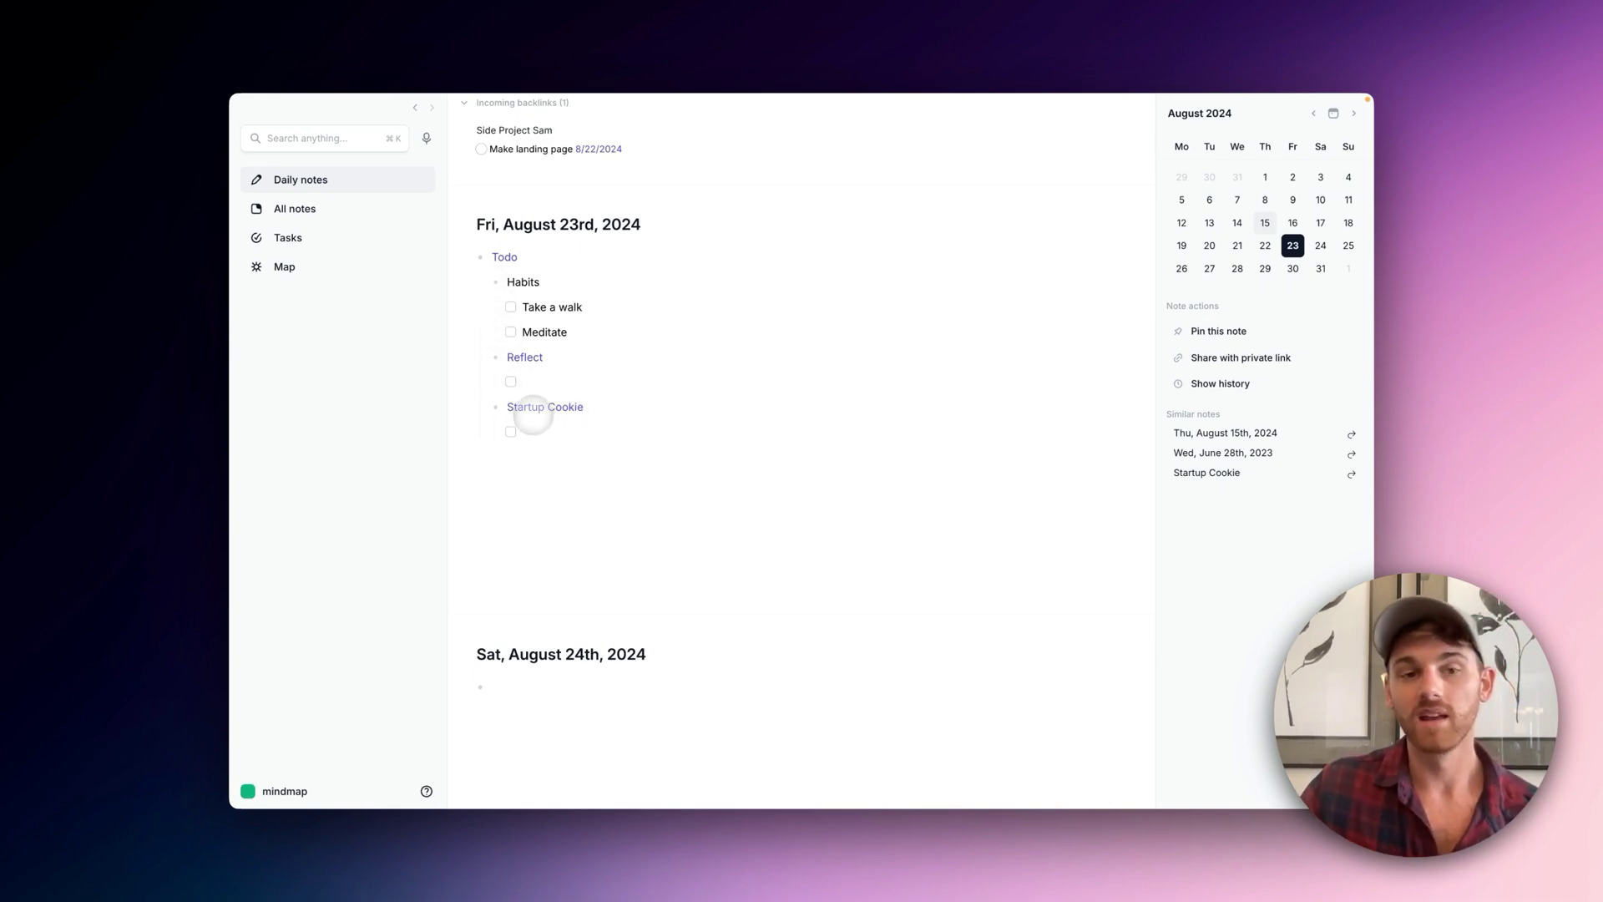
scroll(540, 441, "down", 1)
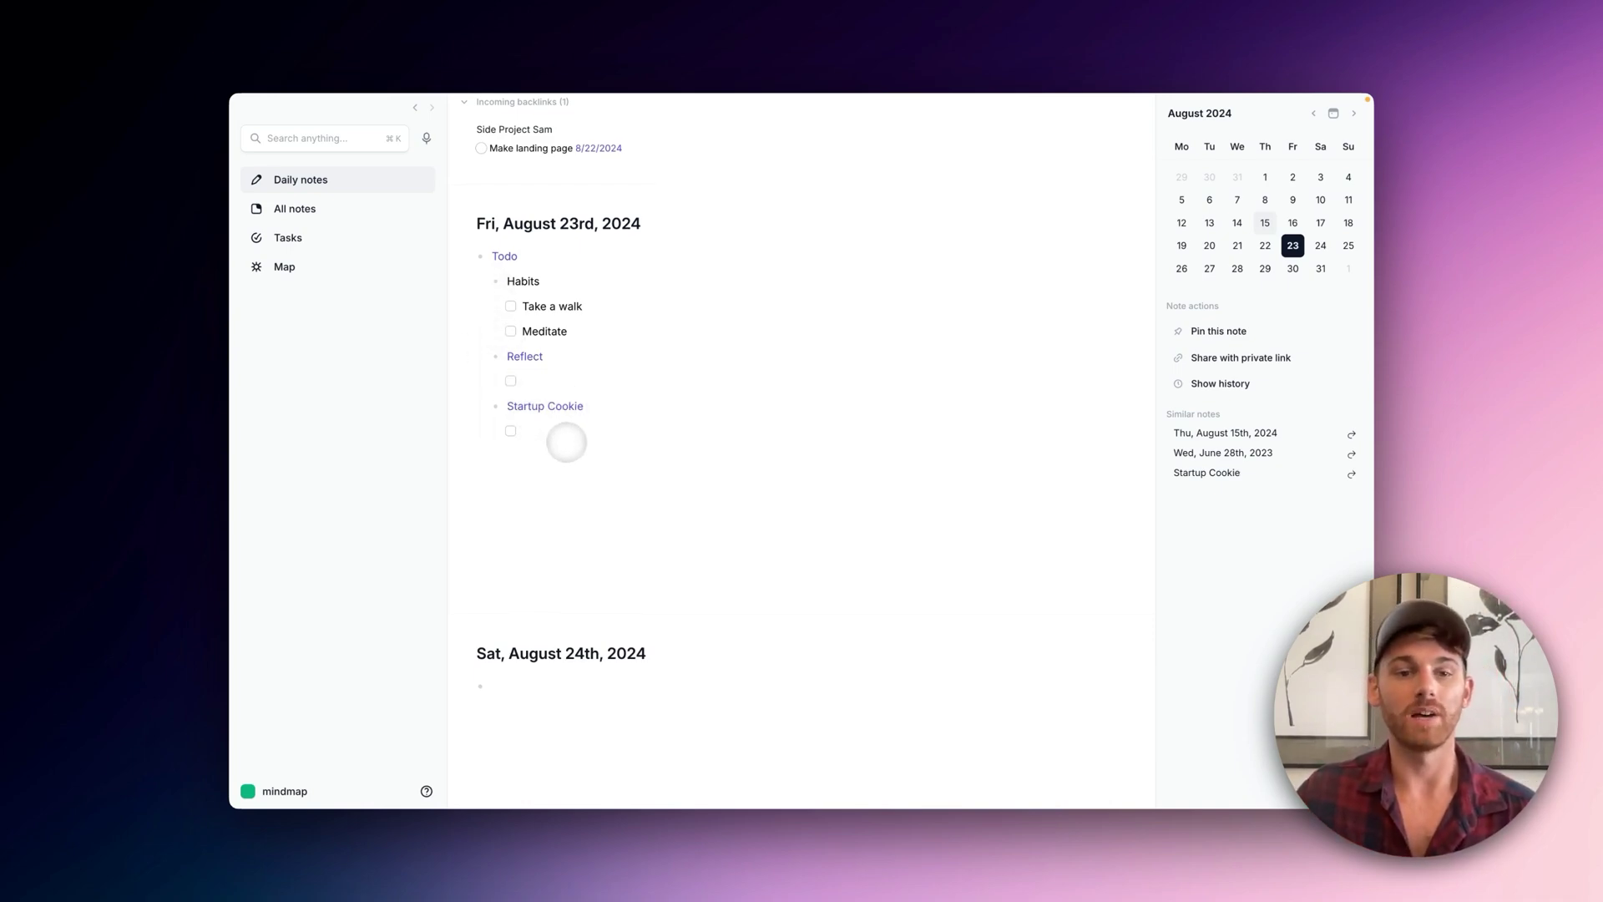